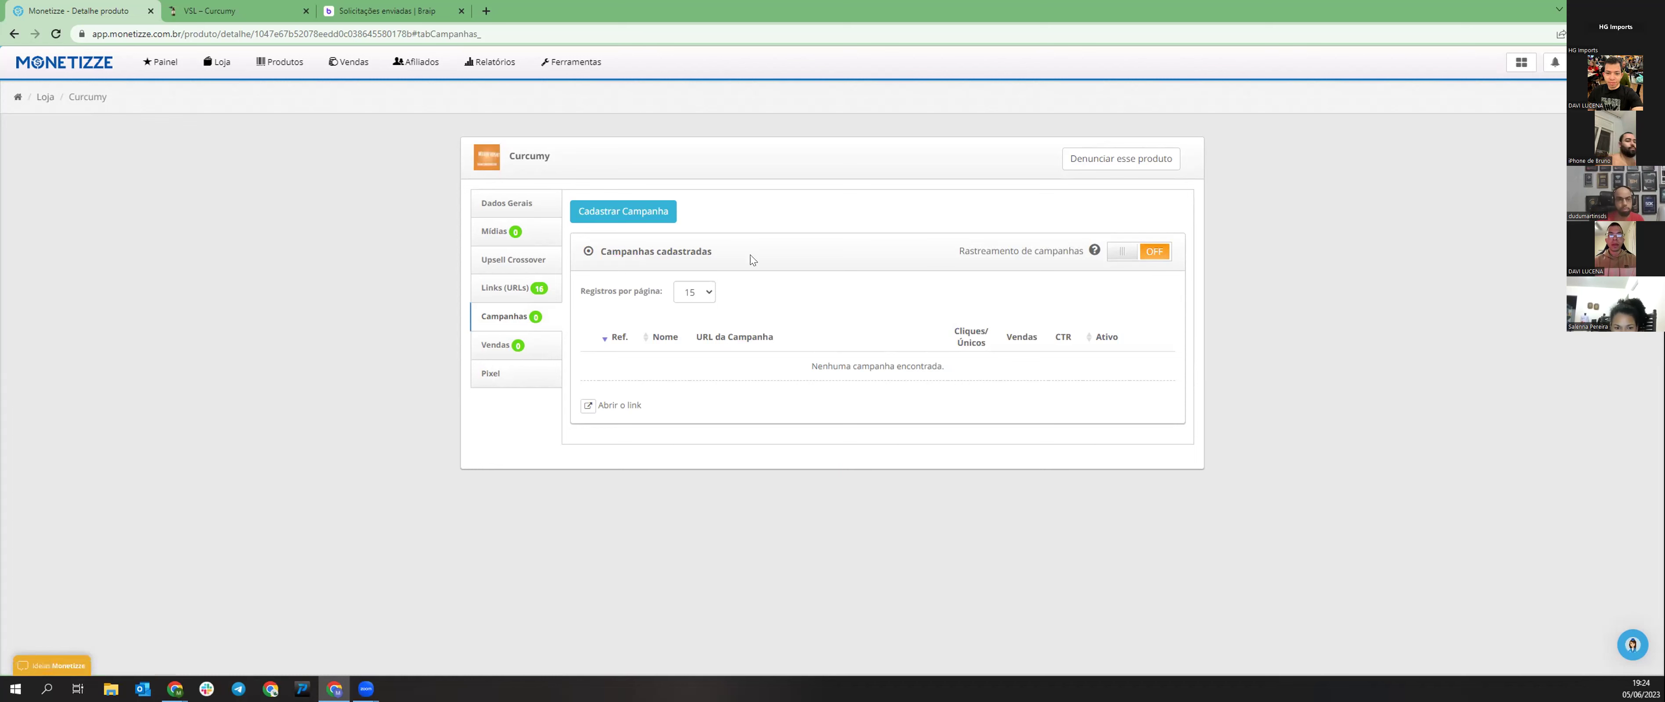
pyautogui.click(391, 16)
pyautogui.click(66, 9)
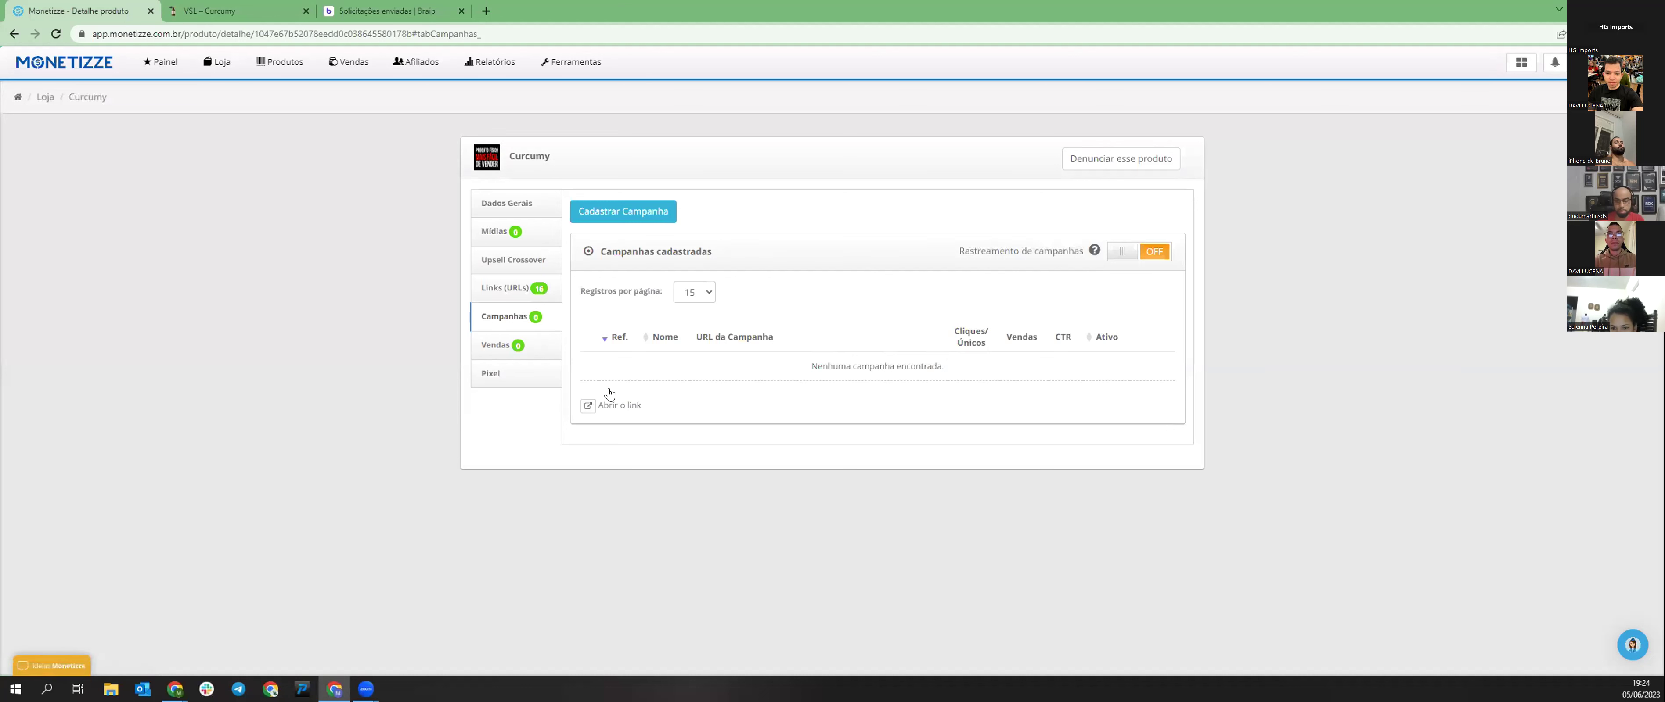
pyautogui.click(517, 373)
pyautogui.click(978, 281)
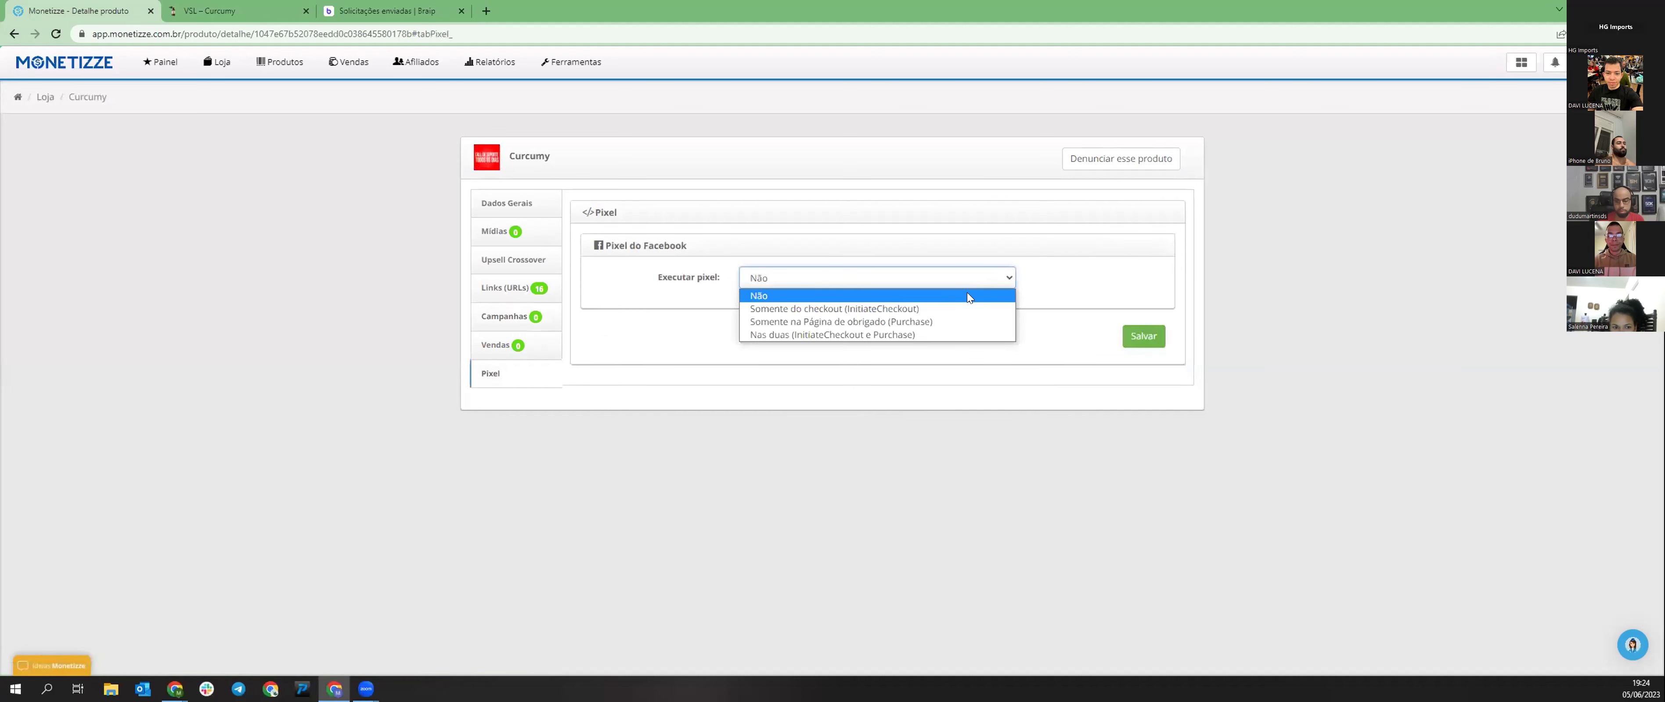
pyautogui.click(926, 331)
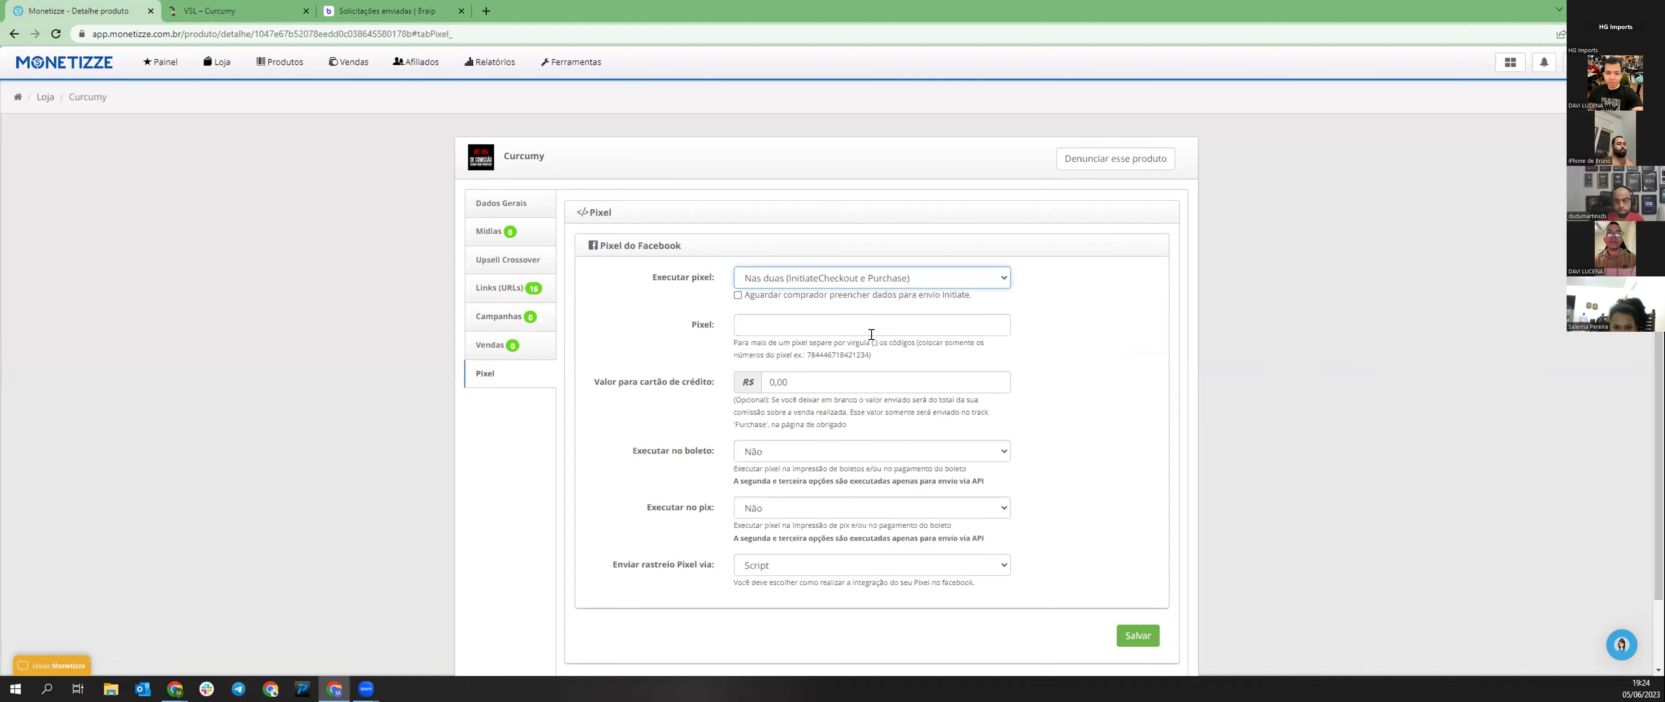
# - Review the Executar no boleto choices, keep Não, and activate the empty Pixel field
pyautogui.click(831, 454)
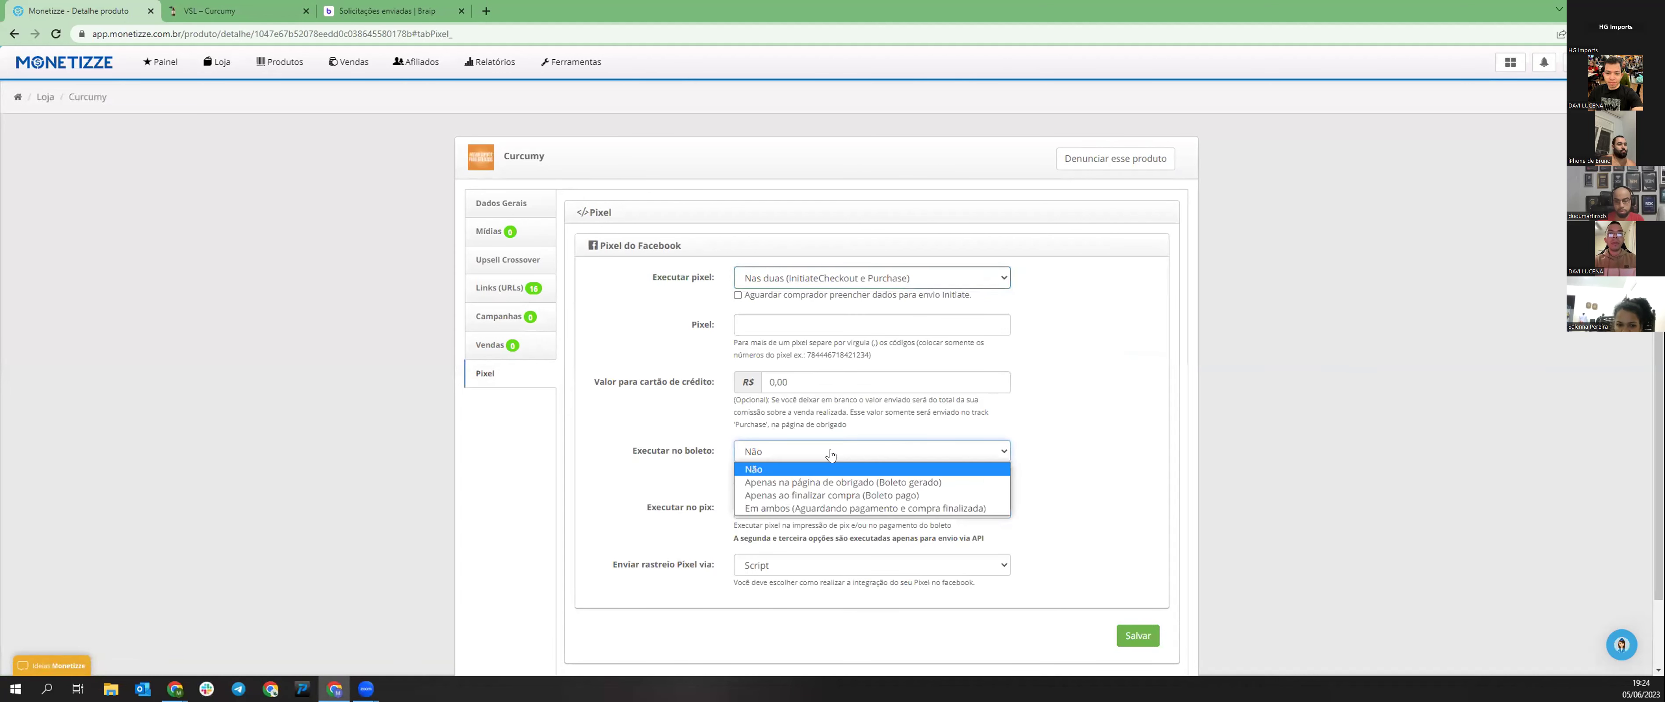
pyautogui.click(831, 458)
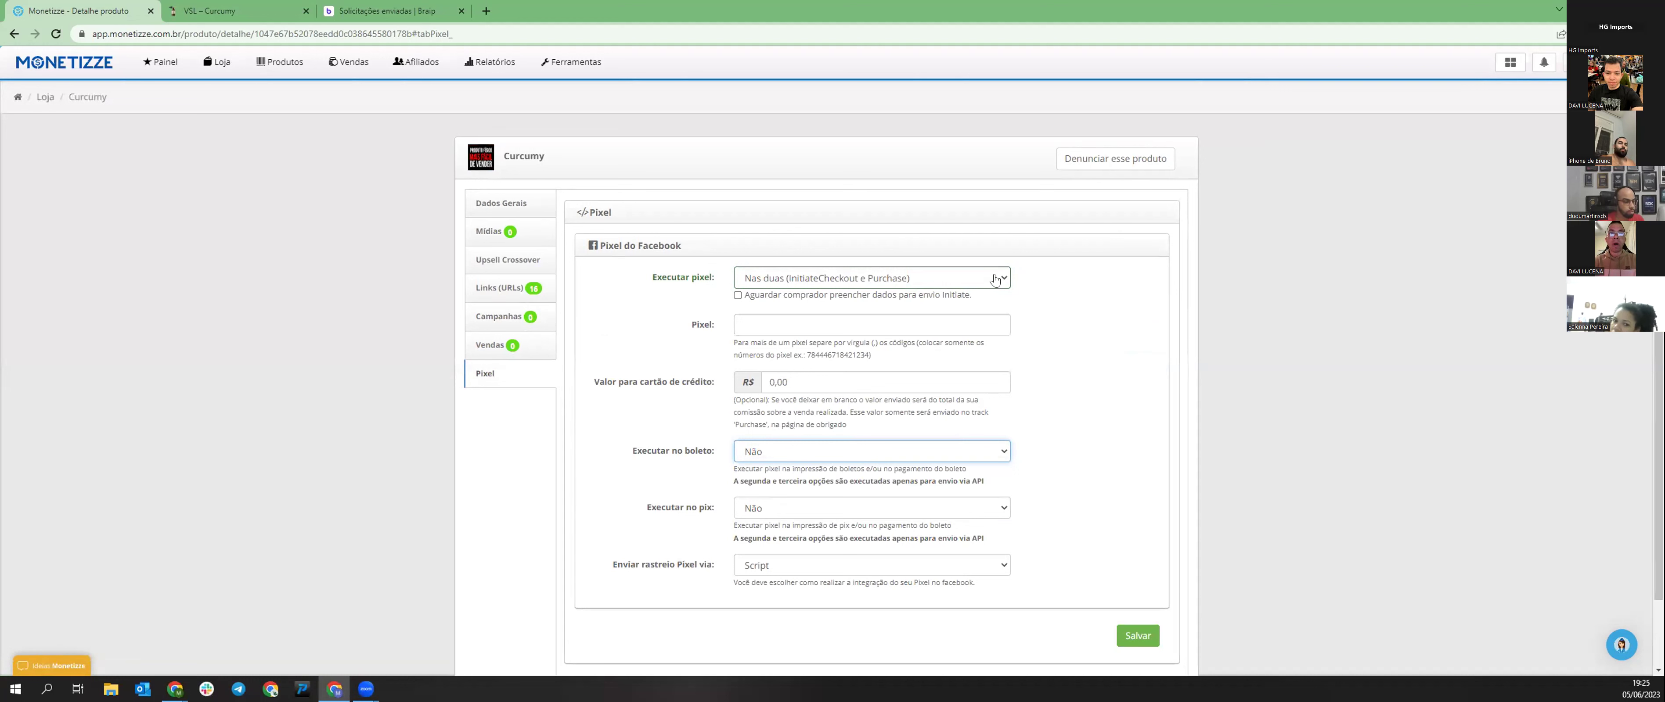
pyautogui.click(840, 323)
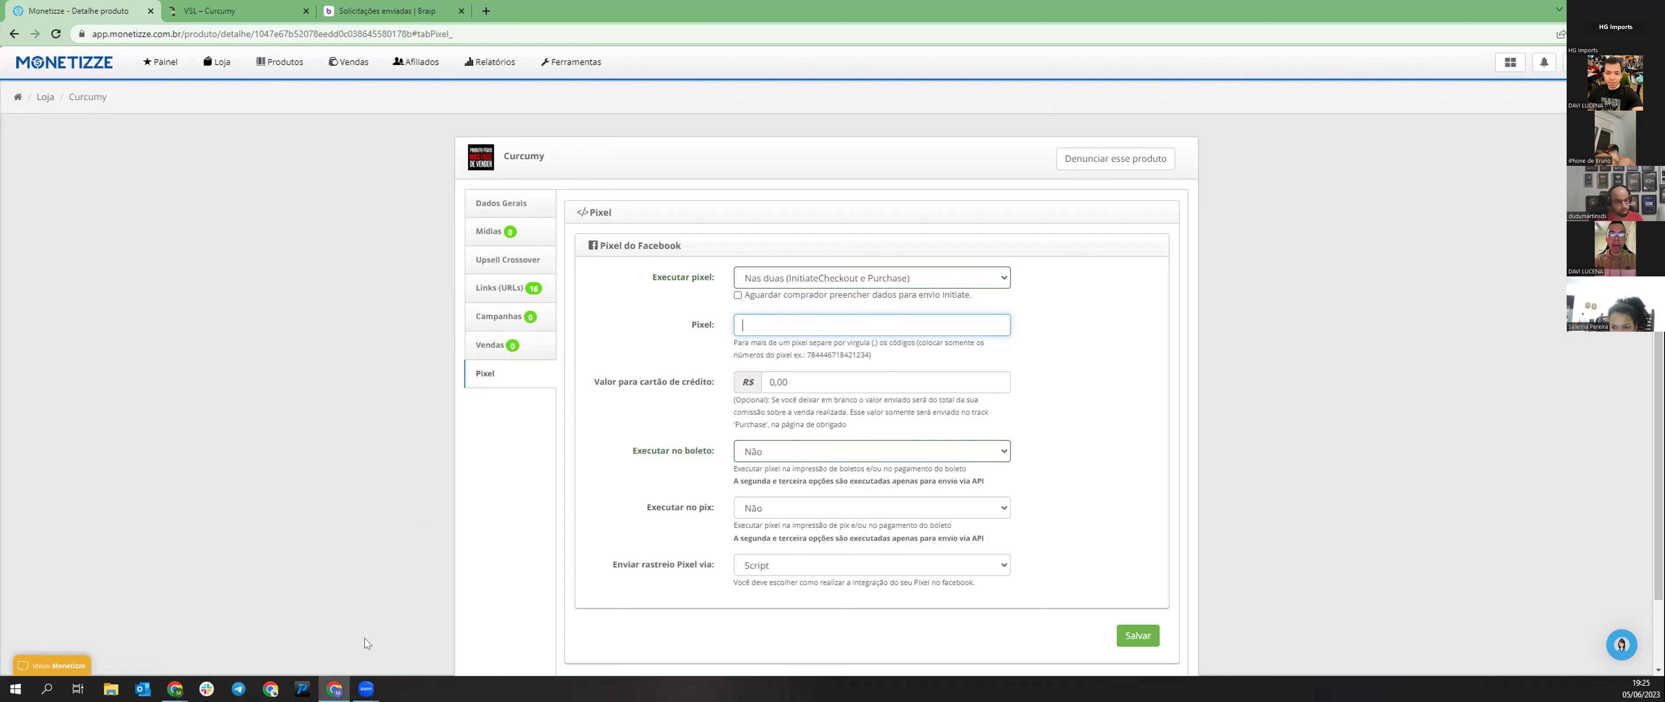
# - Switch to the Facebook Ads Manager window and show the list of all tools
pyautogui.click(174, 689)
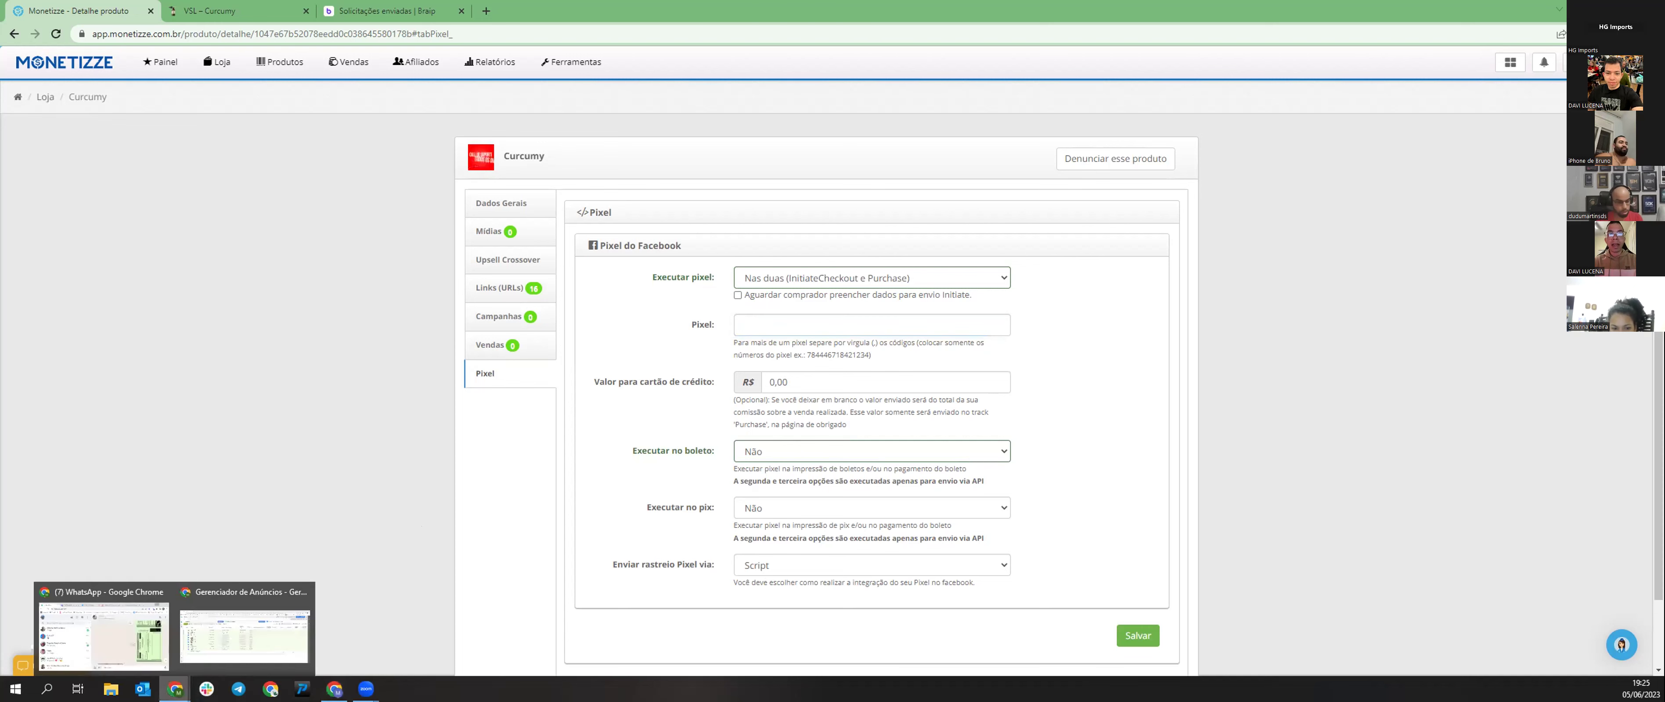
pyautogui.click(244, 631)
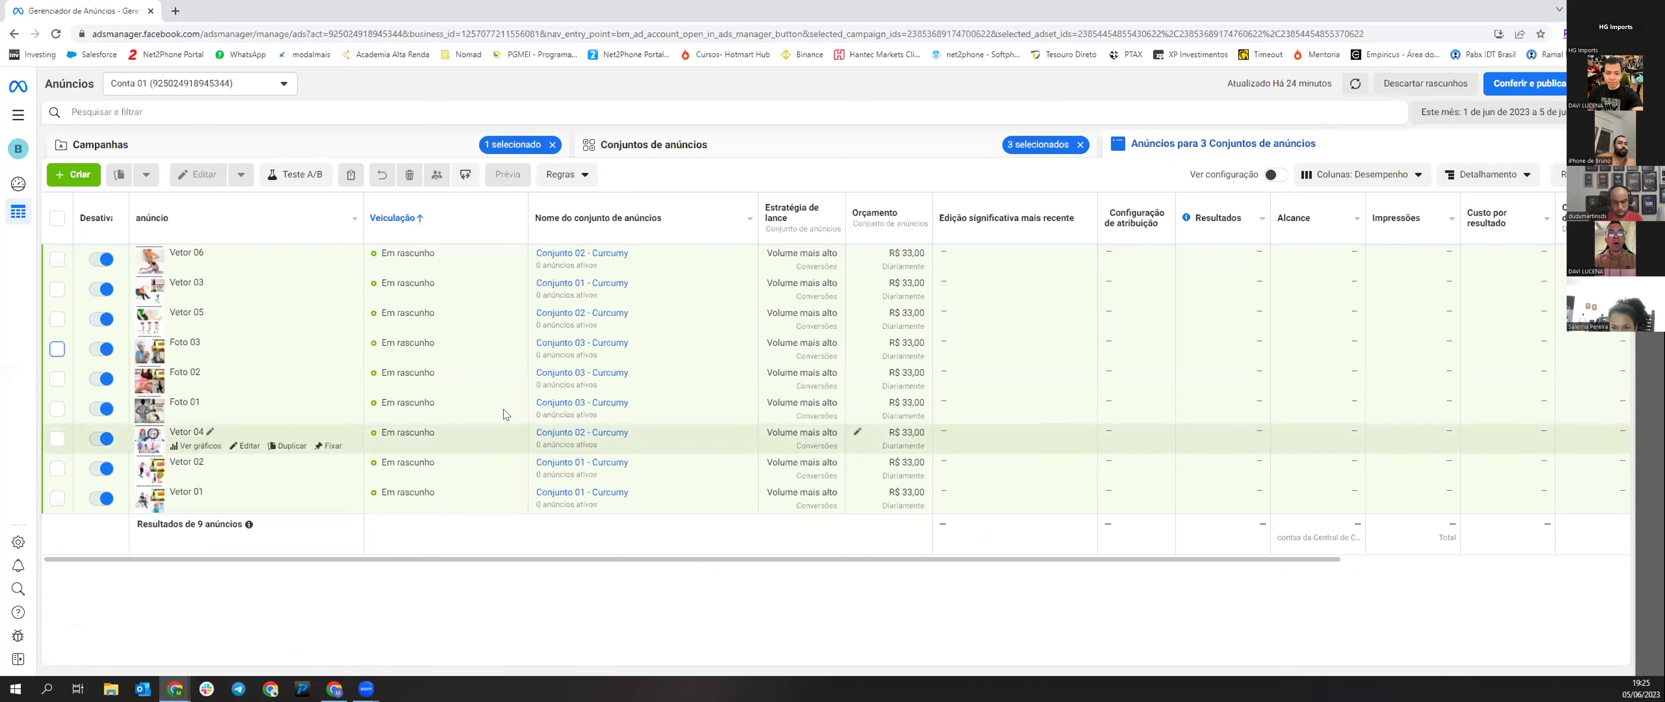
pyautogui.click(18, 115)
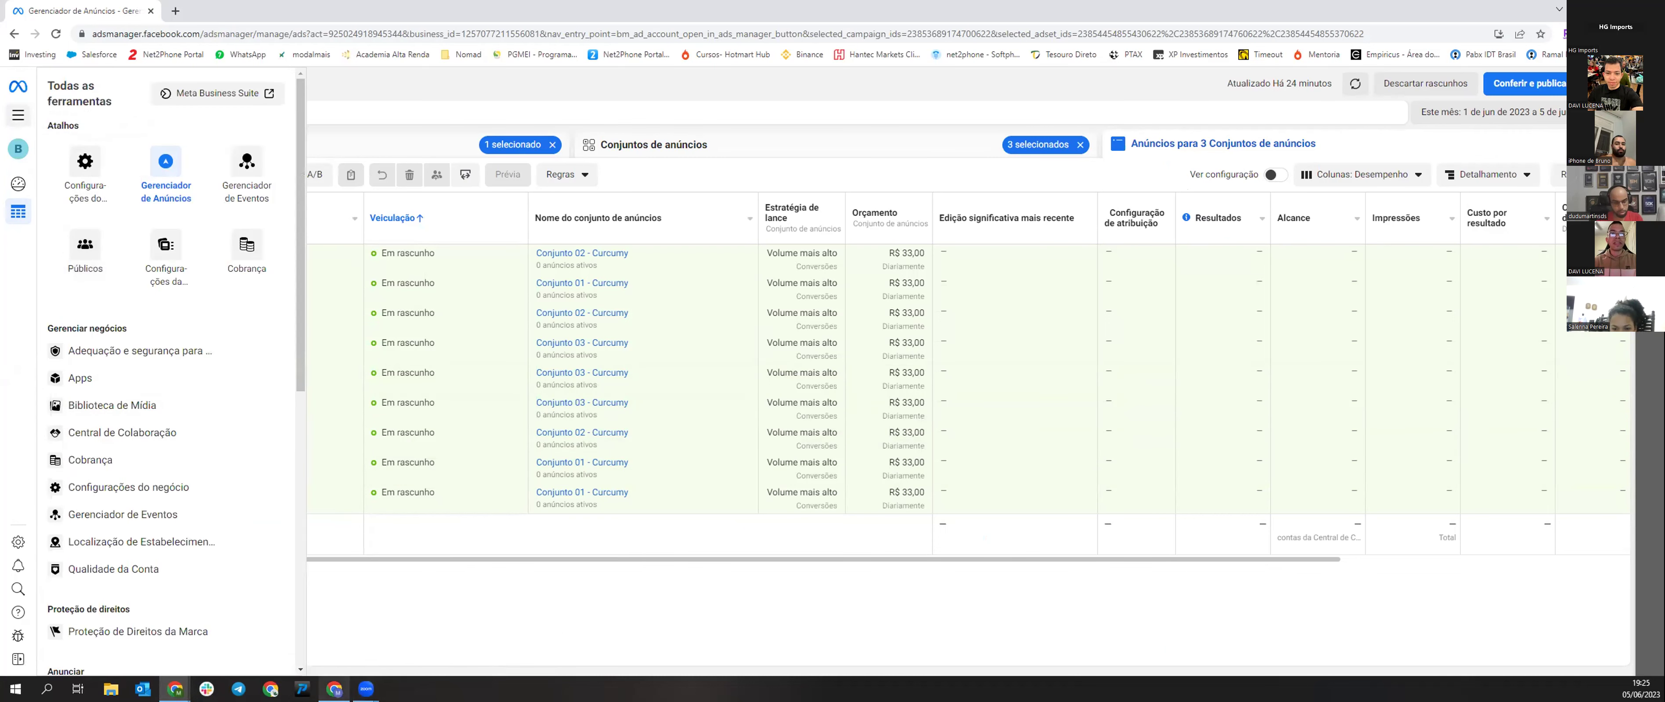
pyautogui.moveTo(174, 690)
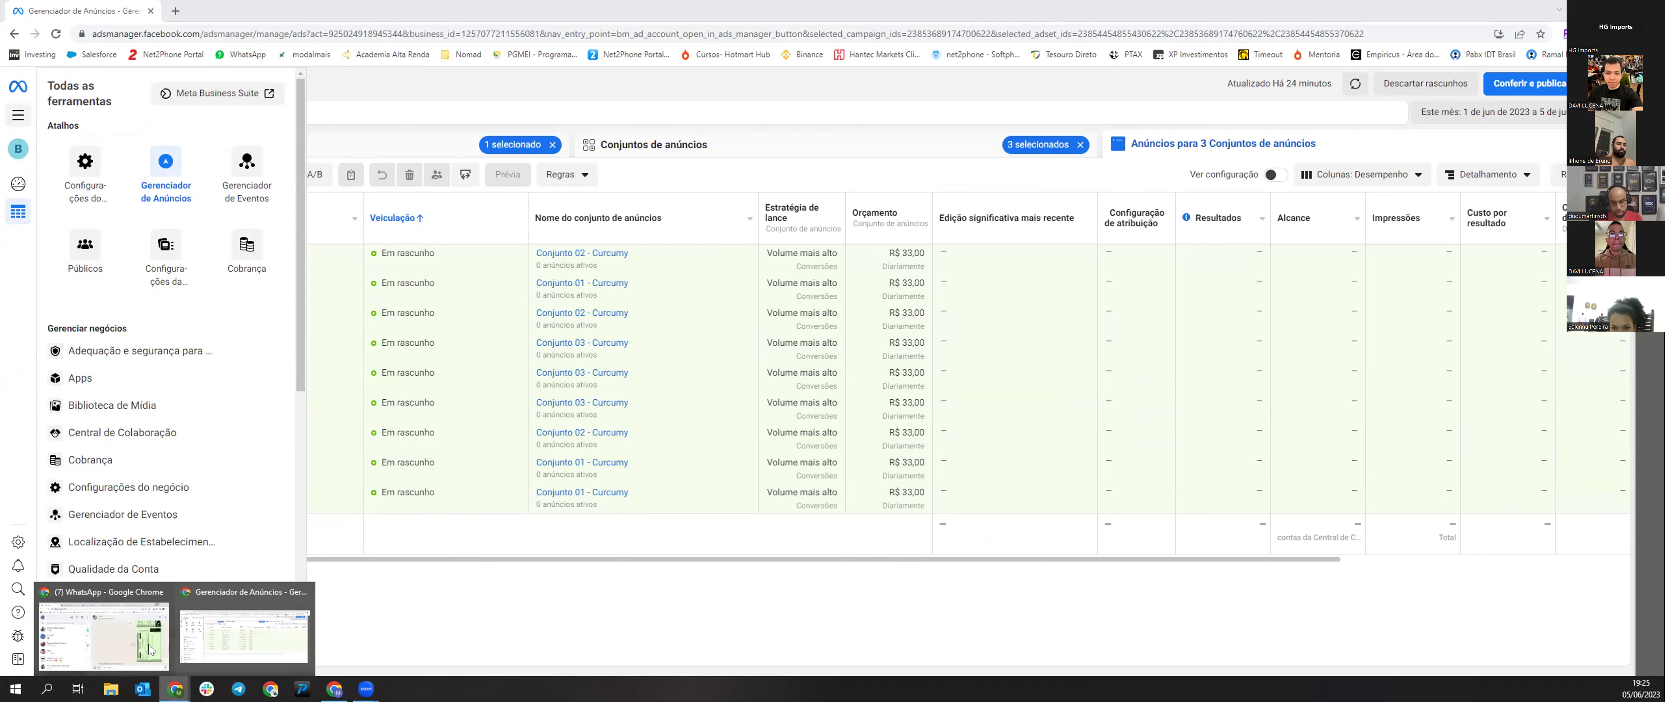
# - Return to Monetizze, set Enviar rastreio Pixel via to API, and activate the empty Token field
pyautogui.click(334, 690)
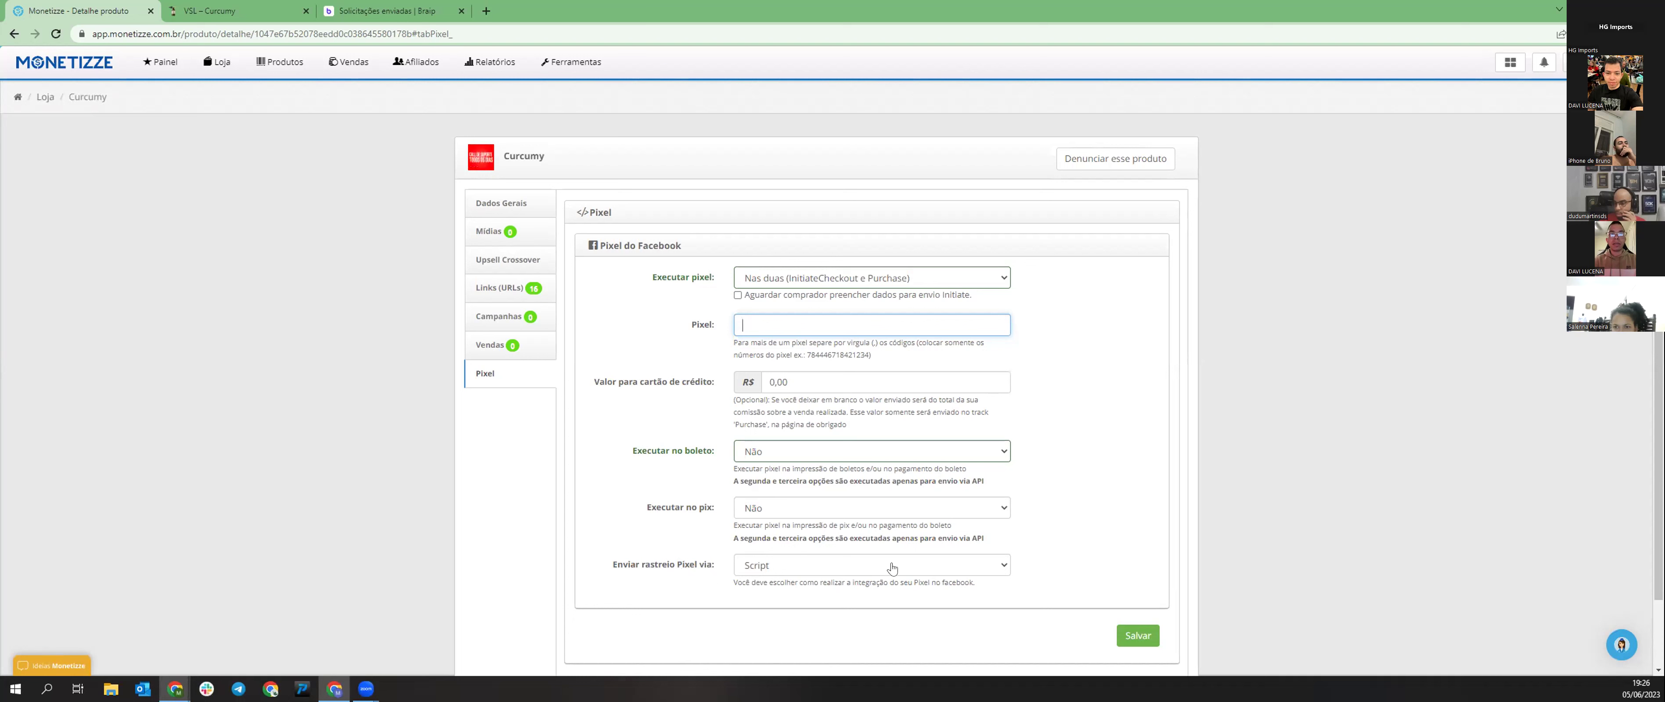
pyautogui.click(993, 570)
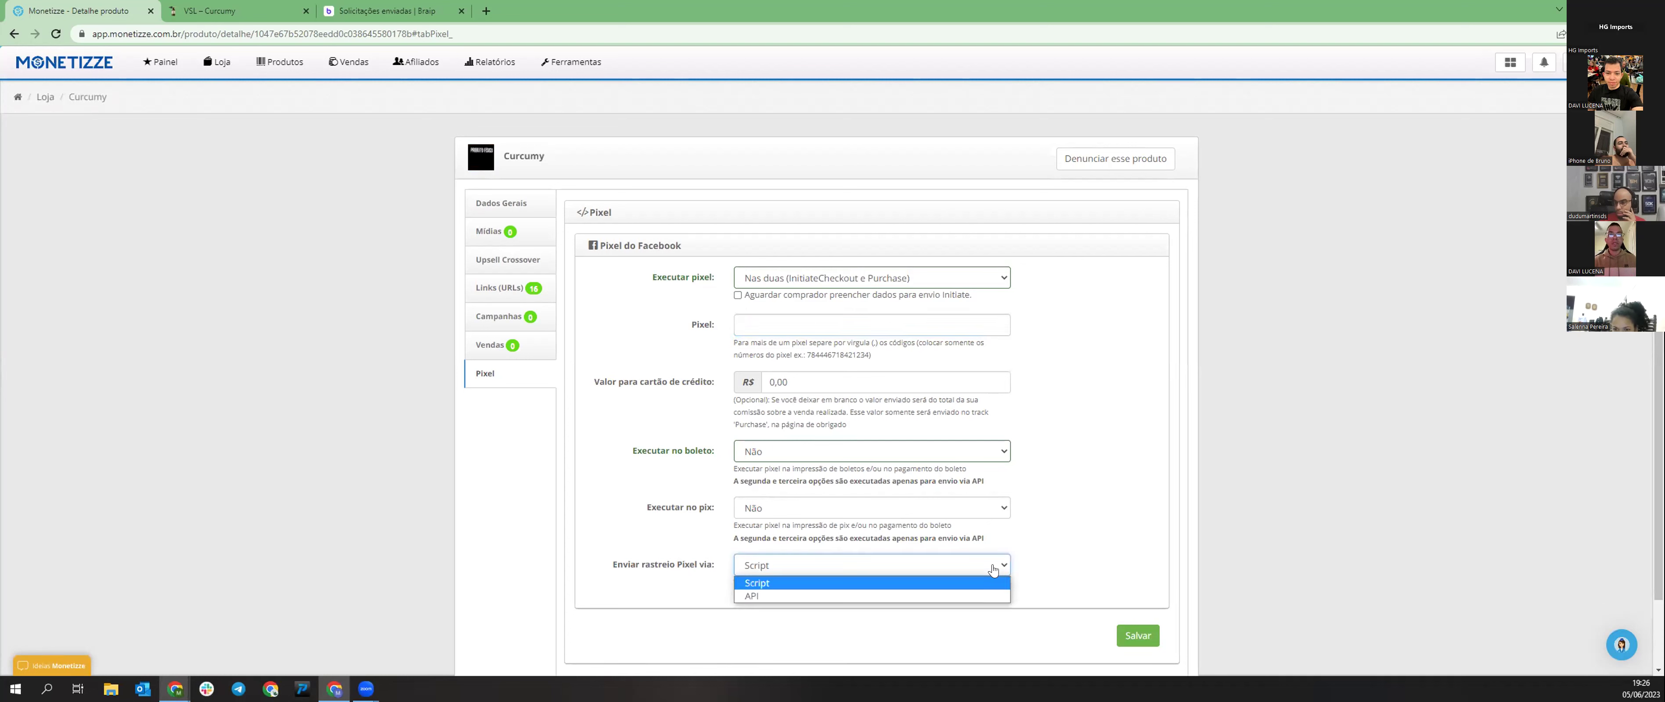
pyautogui.click(971, 594)
pyautogui.scroll(-3, 1061, 513)
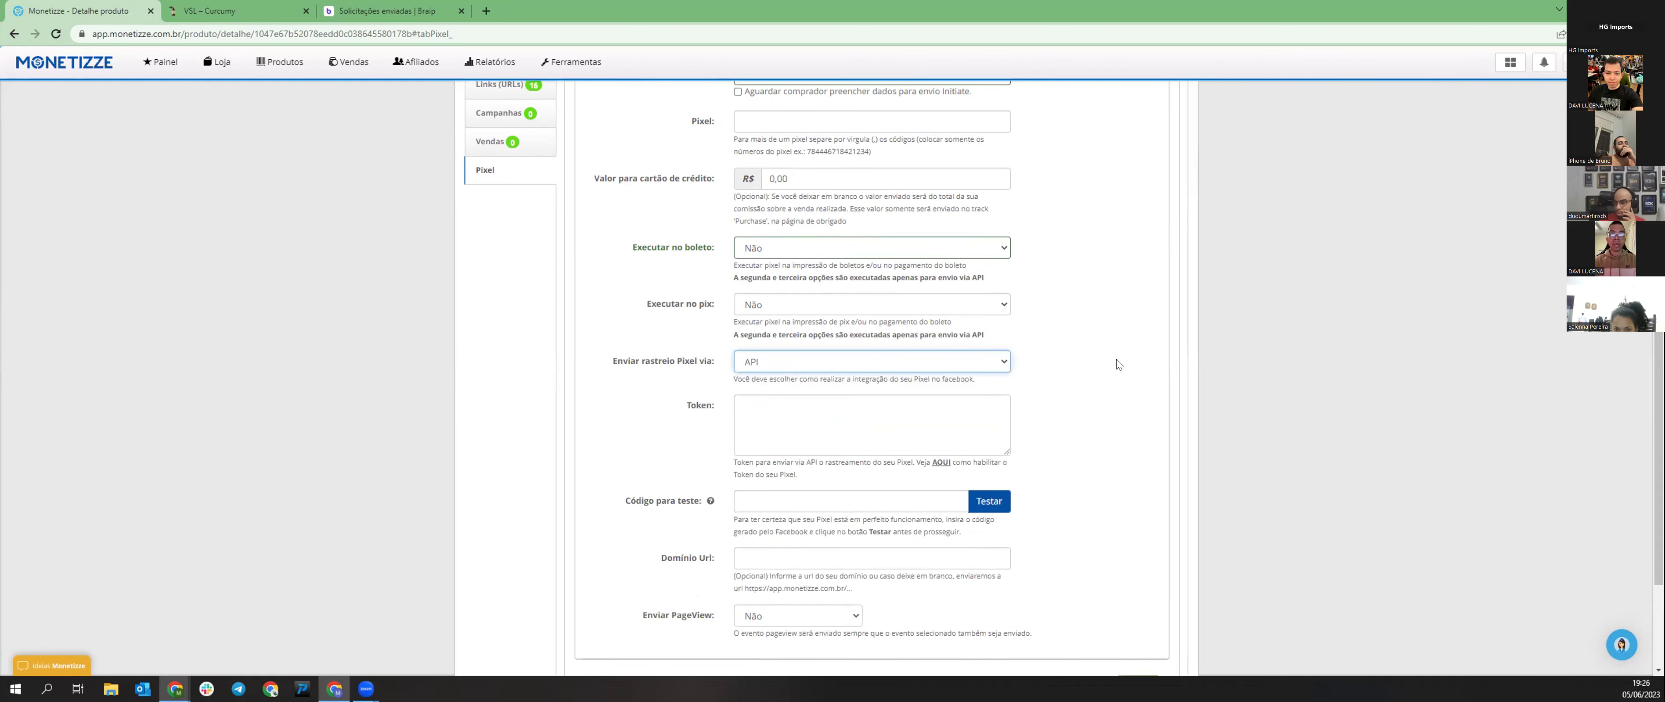
pyautogui.scroll(-1, 1118, 364)
pyautogui.click(890, 354)
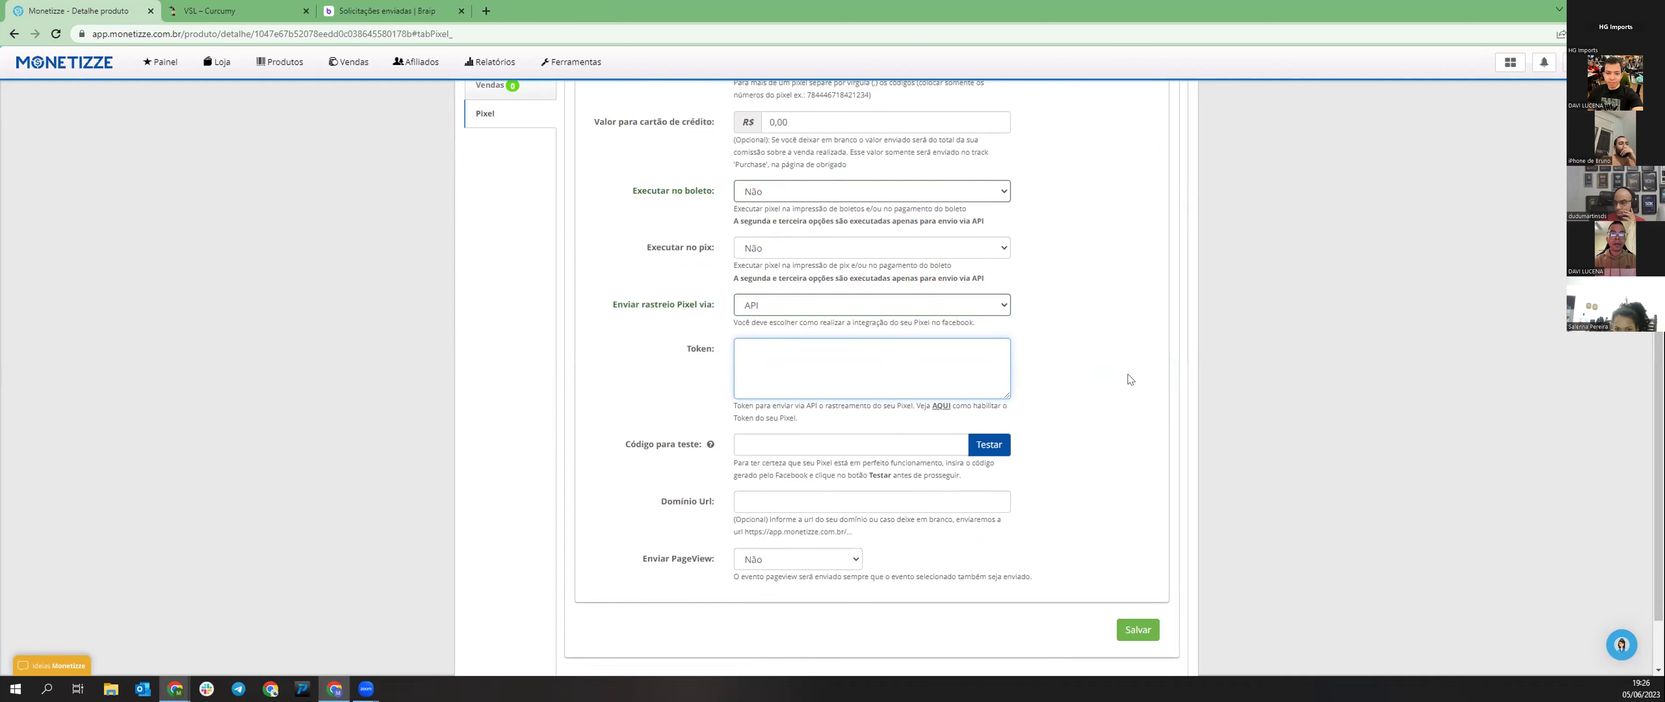
# - Review the Facebook pixel form's fields, from Executar pixel down to the Token, Código para teste, Domínio Url and Enviar PageView settings
pyautogui.scroll(4, 1128, 380)
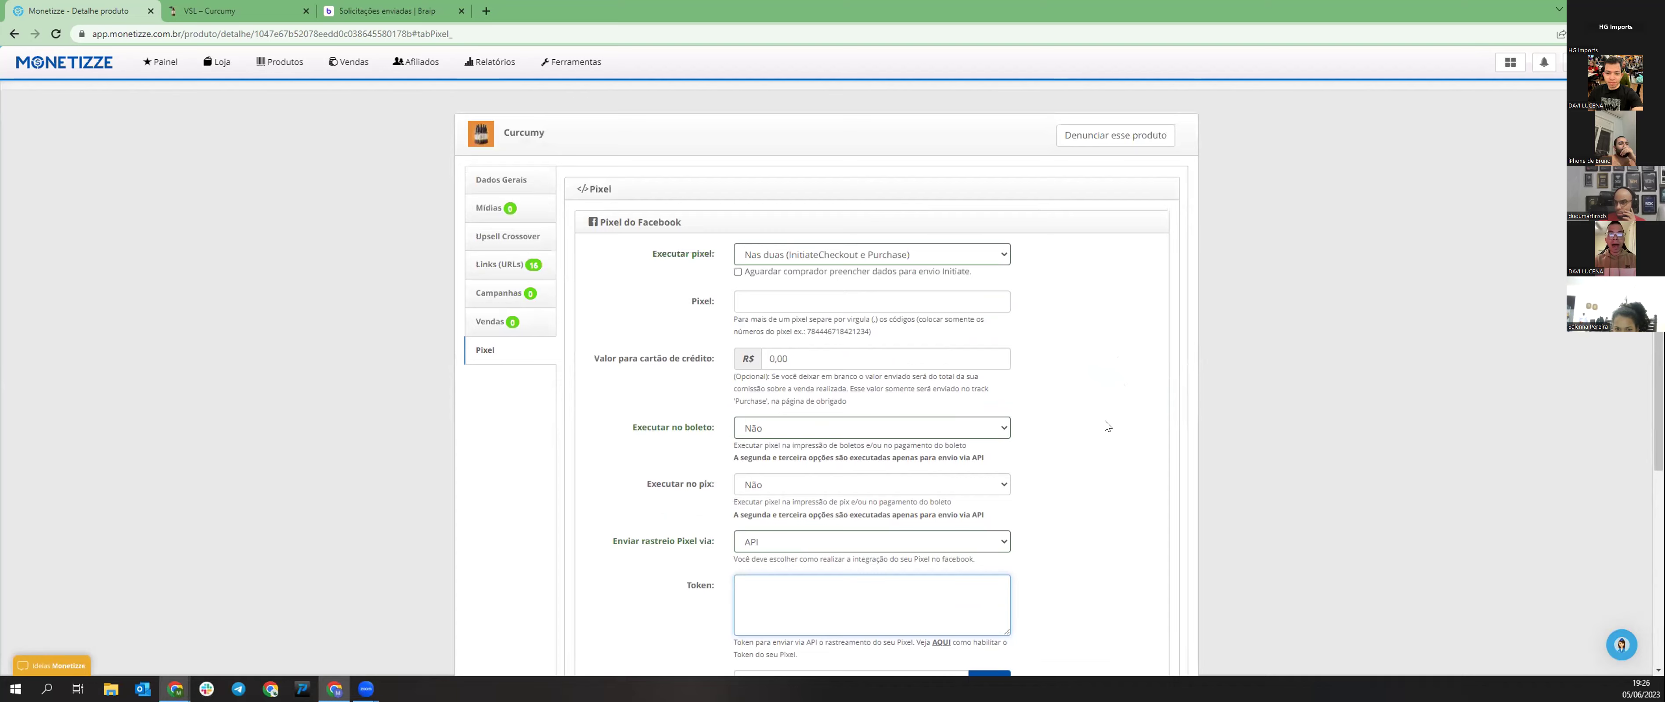
pyautogui.scroll(-2, 1096, 455)
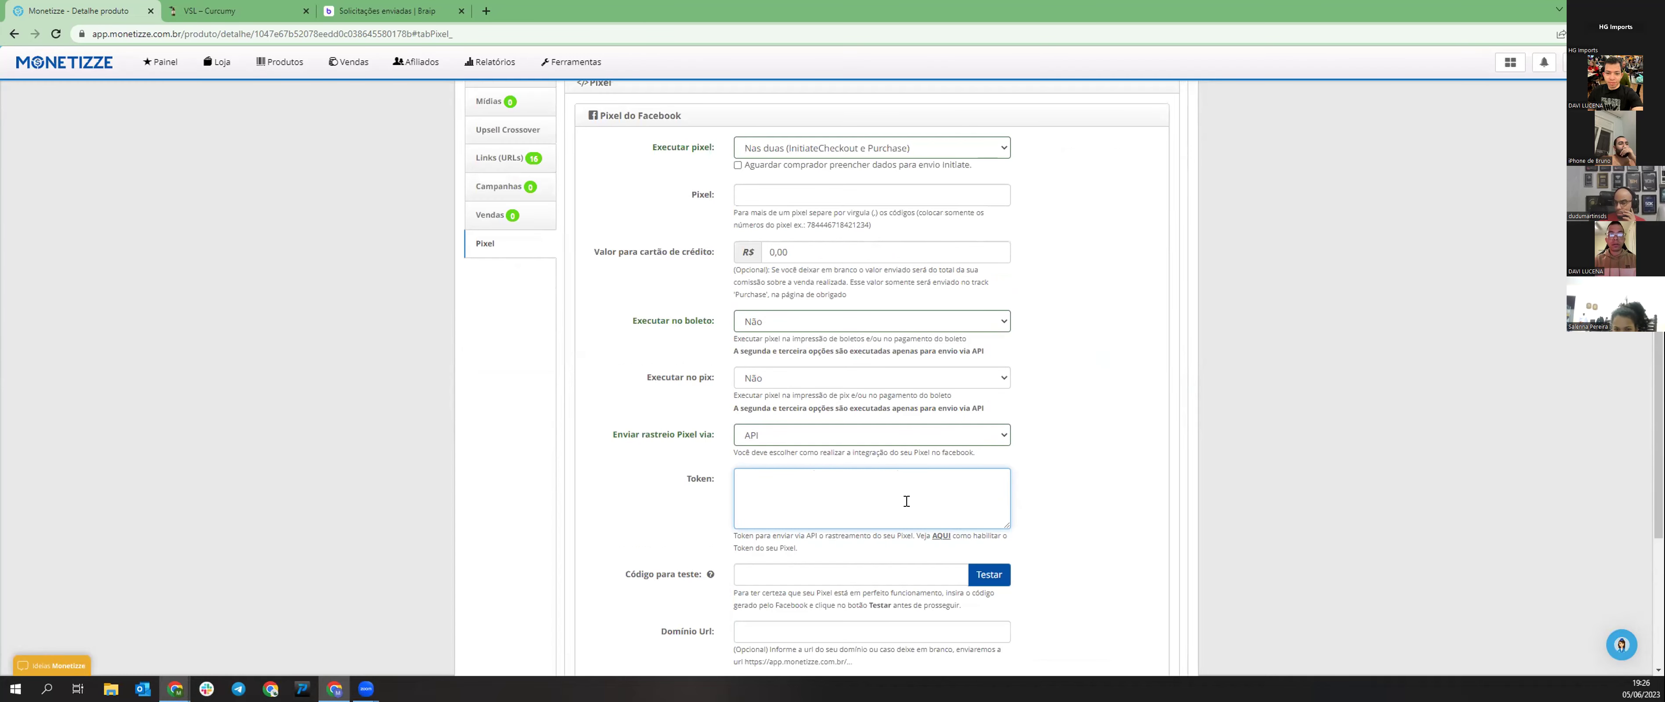
pyautogui.scroll(1, 1150, 478)
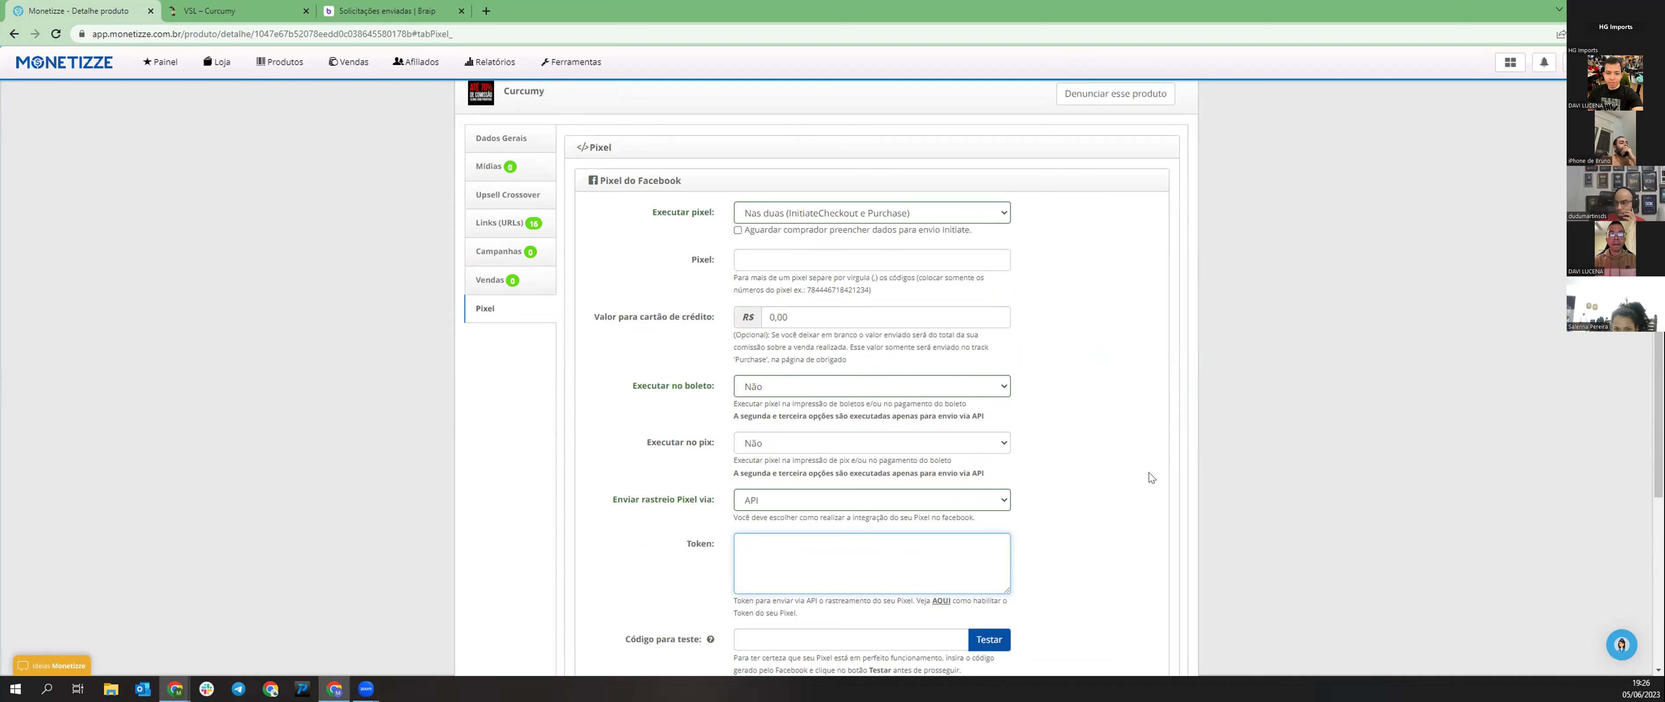
pyautogui.scroll(-1, 1149, 473)
pyautogui.scroll(-1, 1148, 478)
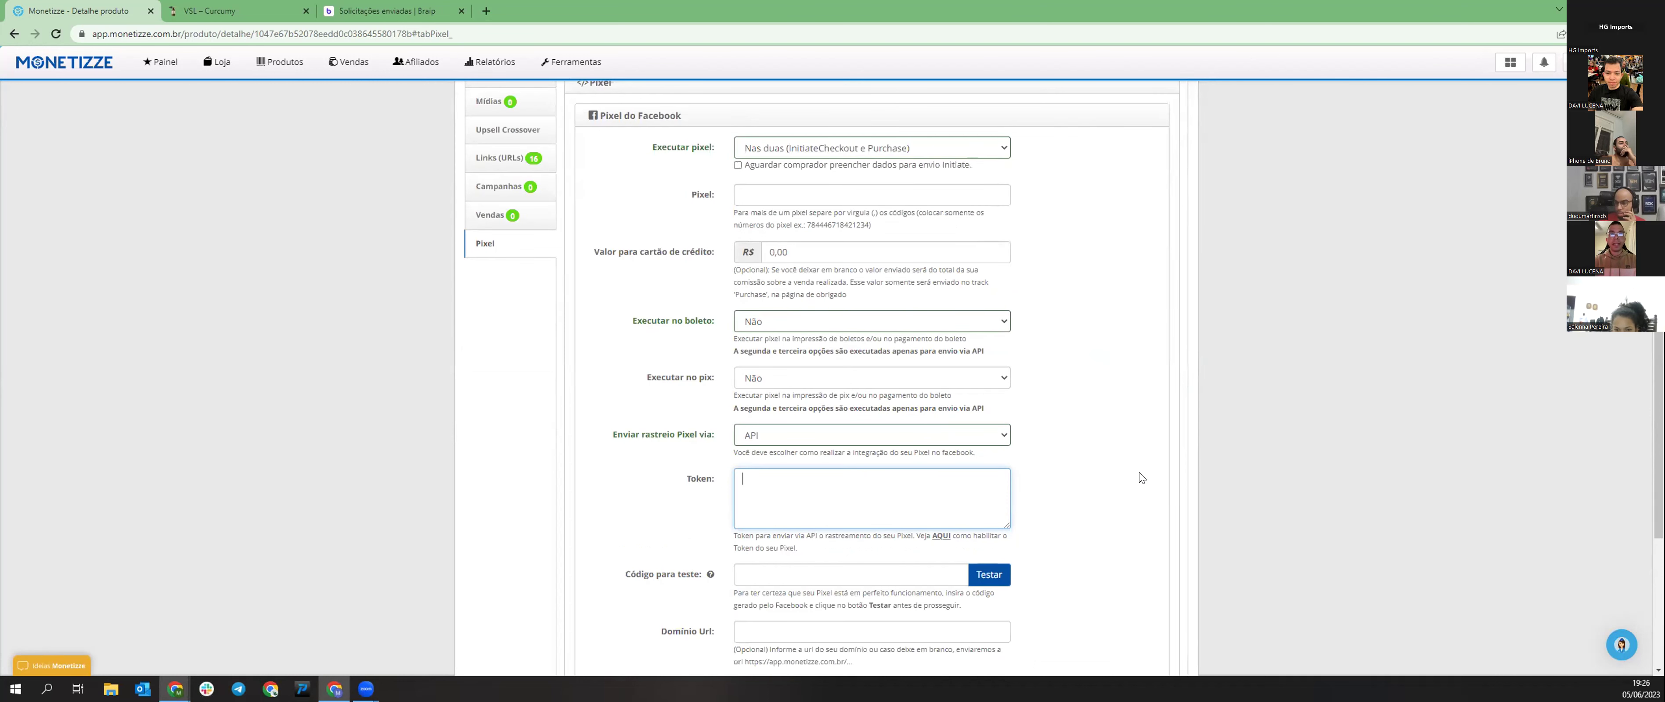
pyautogui.scroll(-1, 1139, 476)
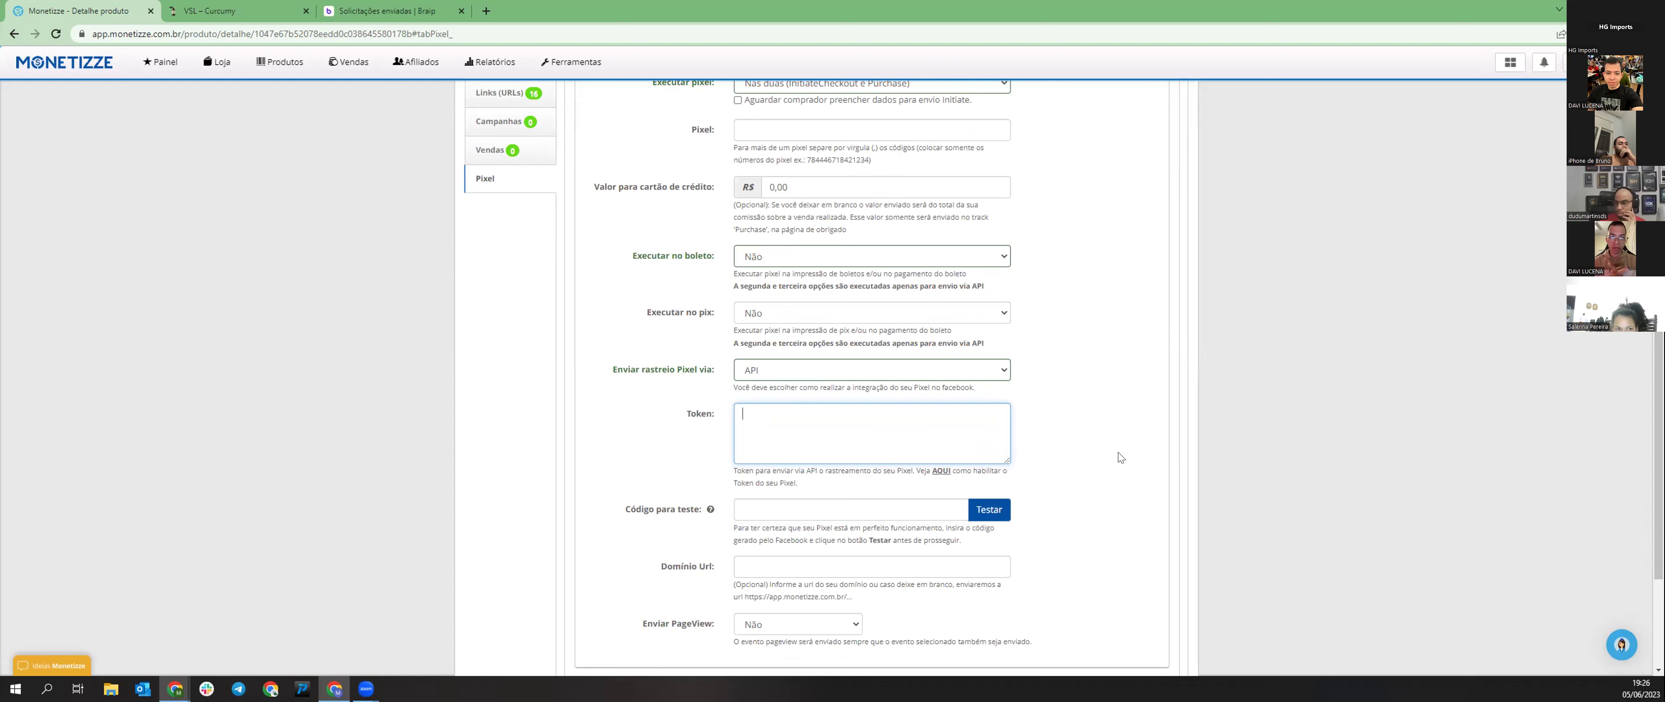
pyautogui.scroll(1, 1120, 457)
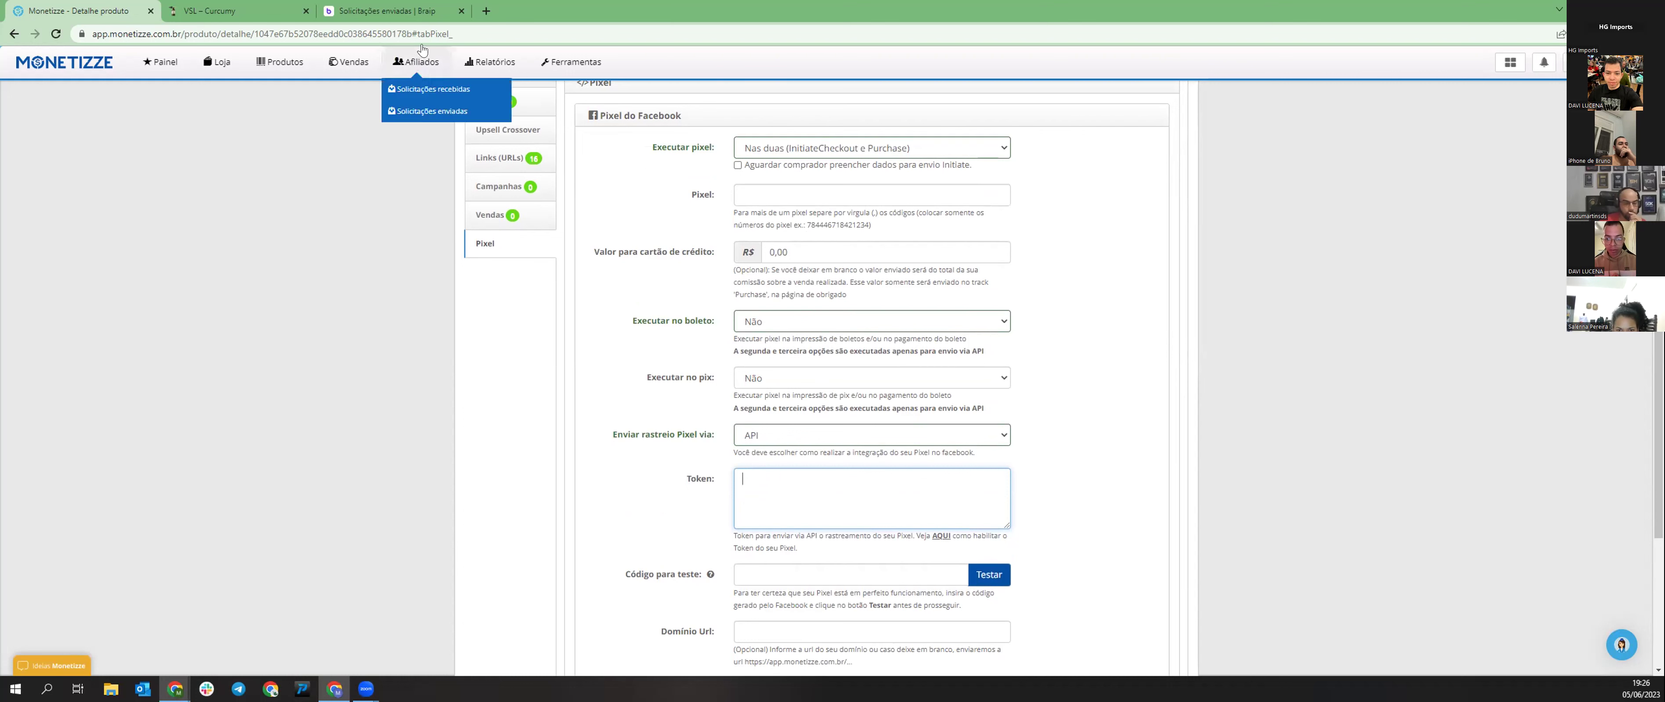
# - Check the Curcumy affiliation request among the sent requests in Braip and refresh the page
pyautogui.click(388, 11)
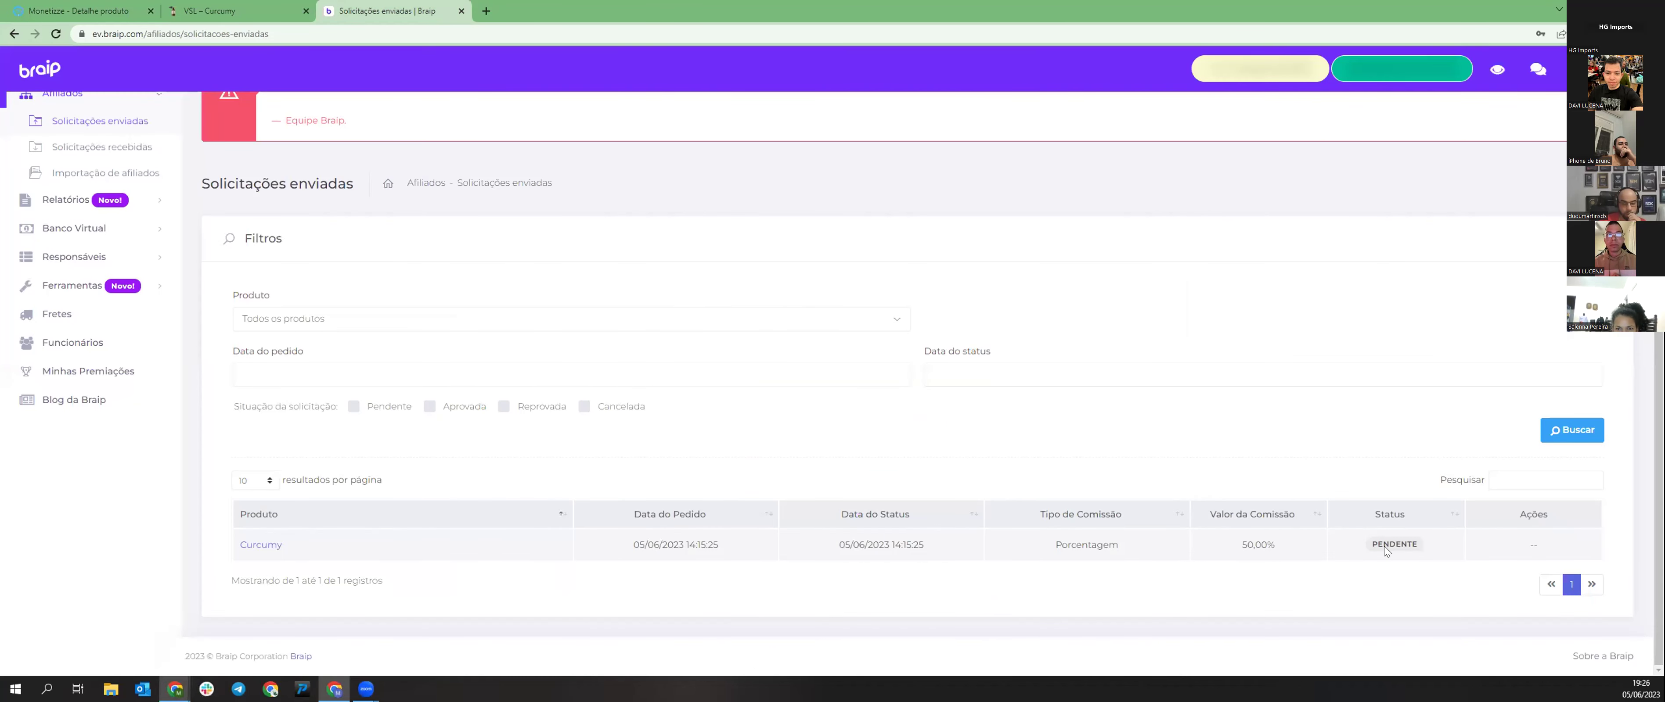
pyautogui.press('F5')
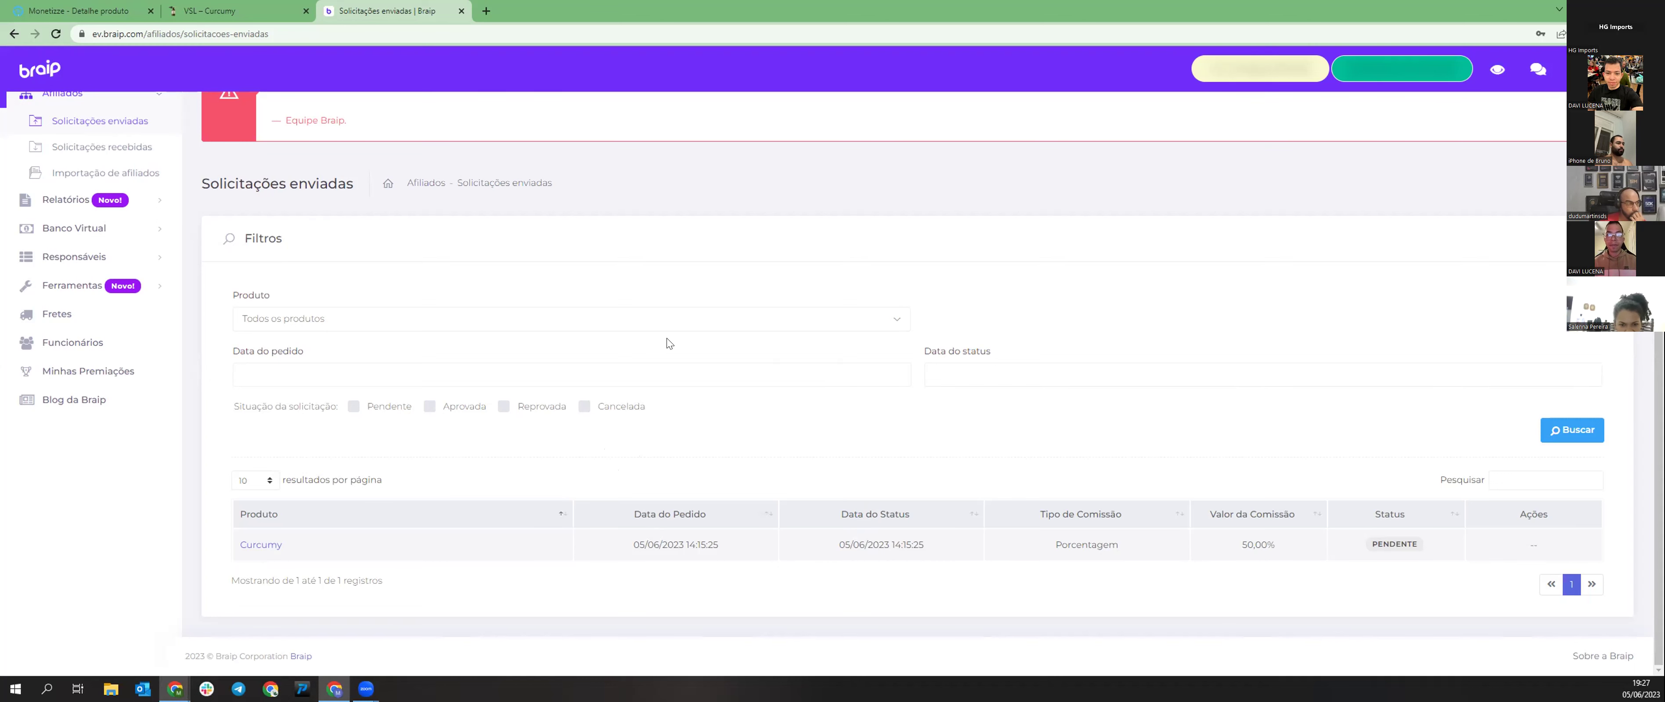
# - Return to the Curcumy product in Monetizze and open its Links (URLs) list
pyautogui.click(207, 11)
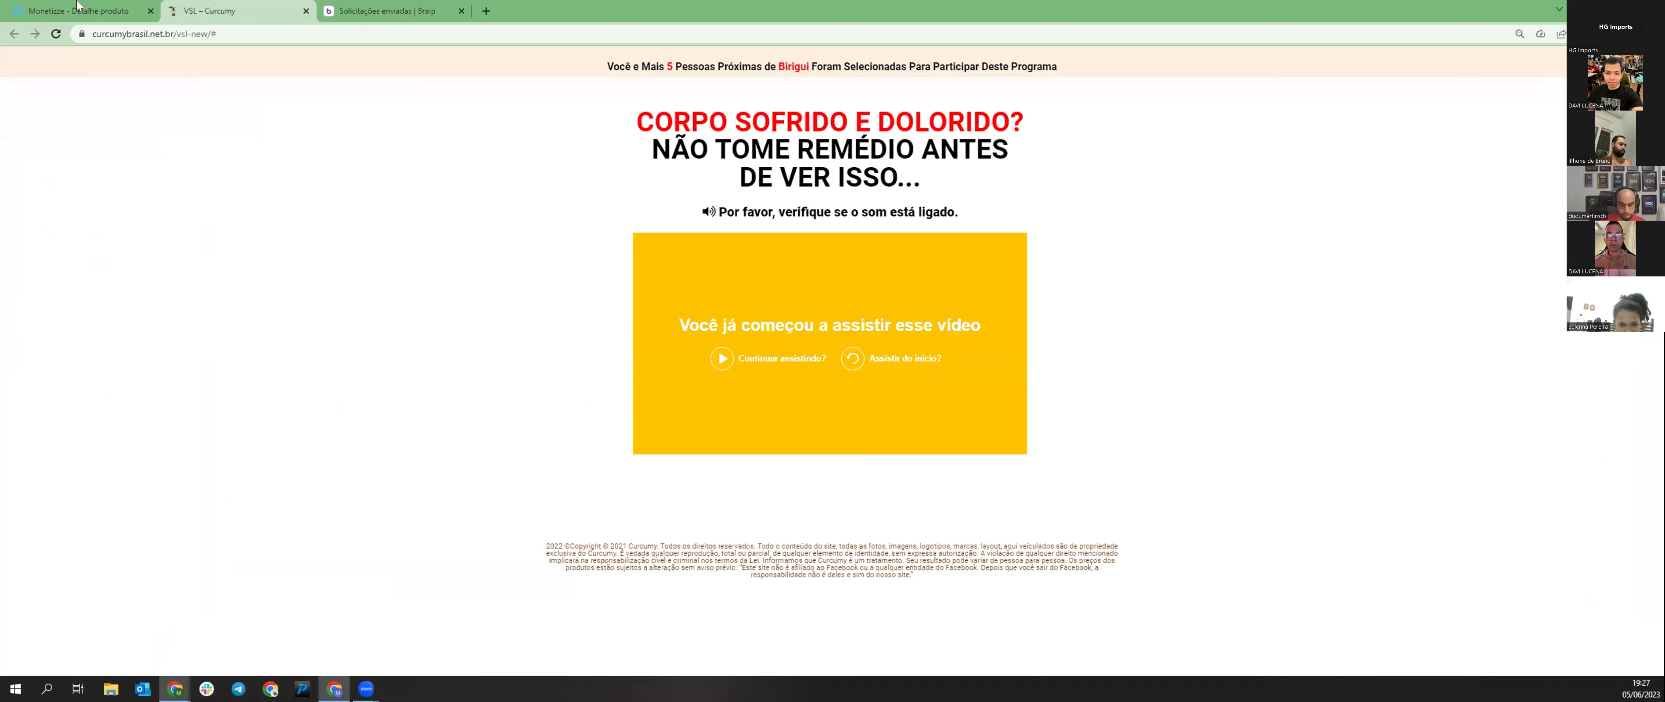
pyautogui.click(88, 11)
pyautogui.scroll(2, 701, 272)
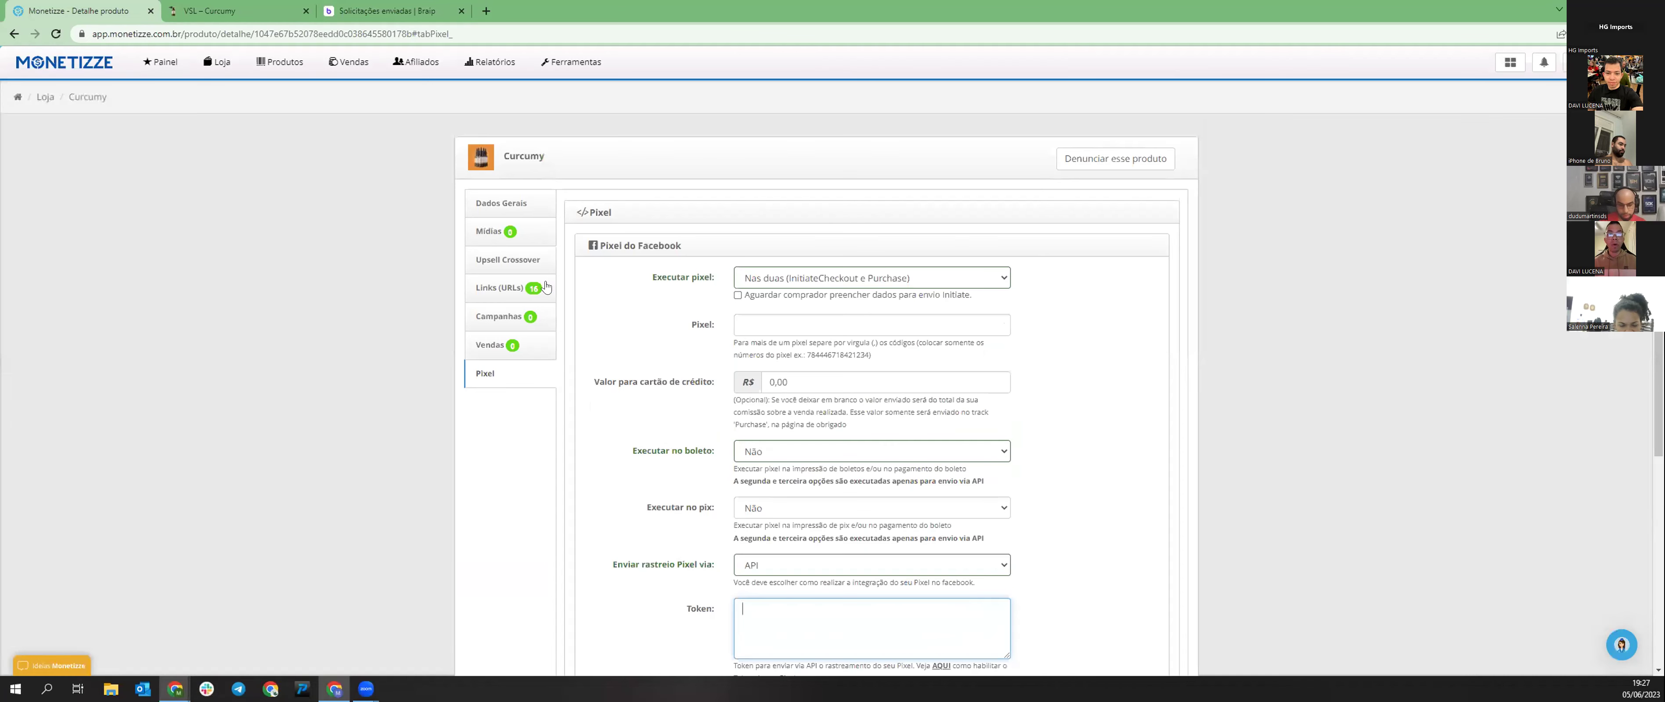
pyautogui.click(519, 291)
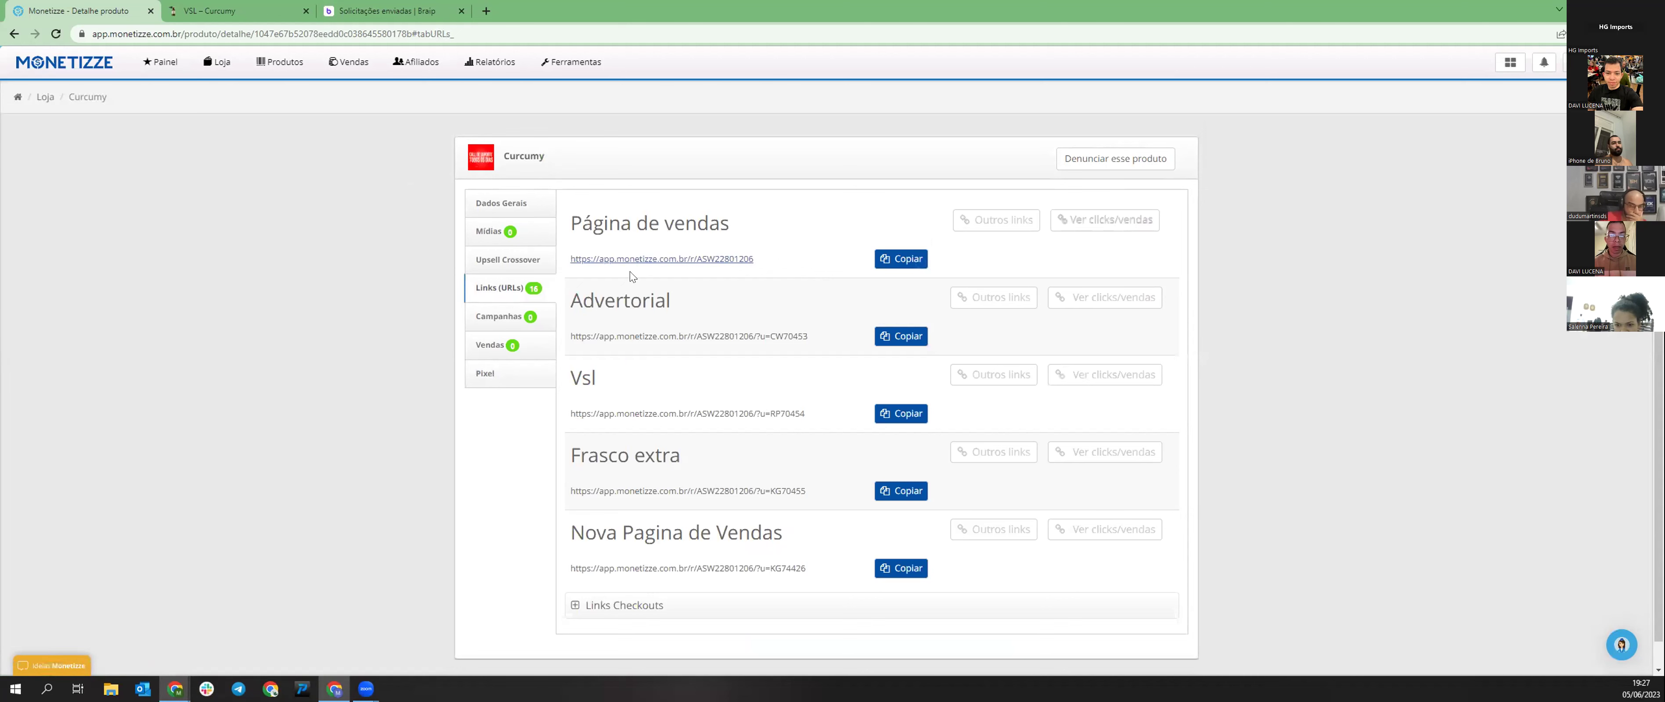
# - Revisit the sent requests in Braip, switch to Ads Manager, and close its tools list to show the Curcumy ads
pyautogui.click(388, 11)
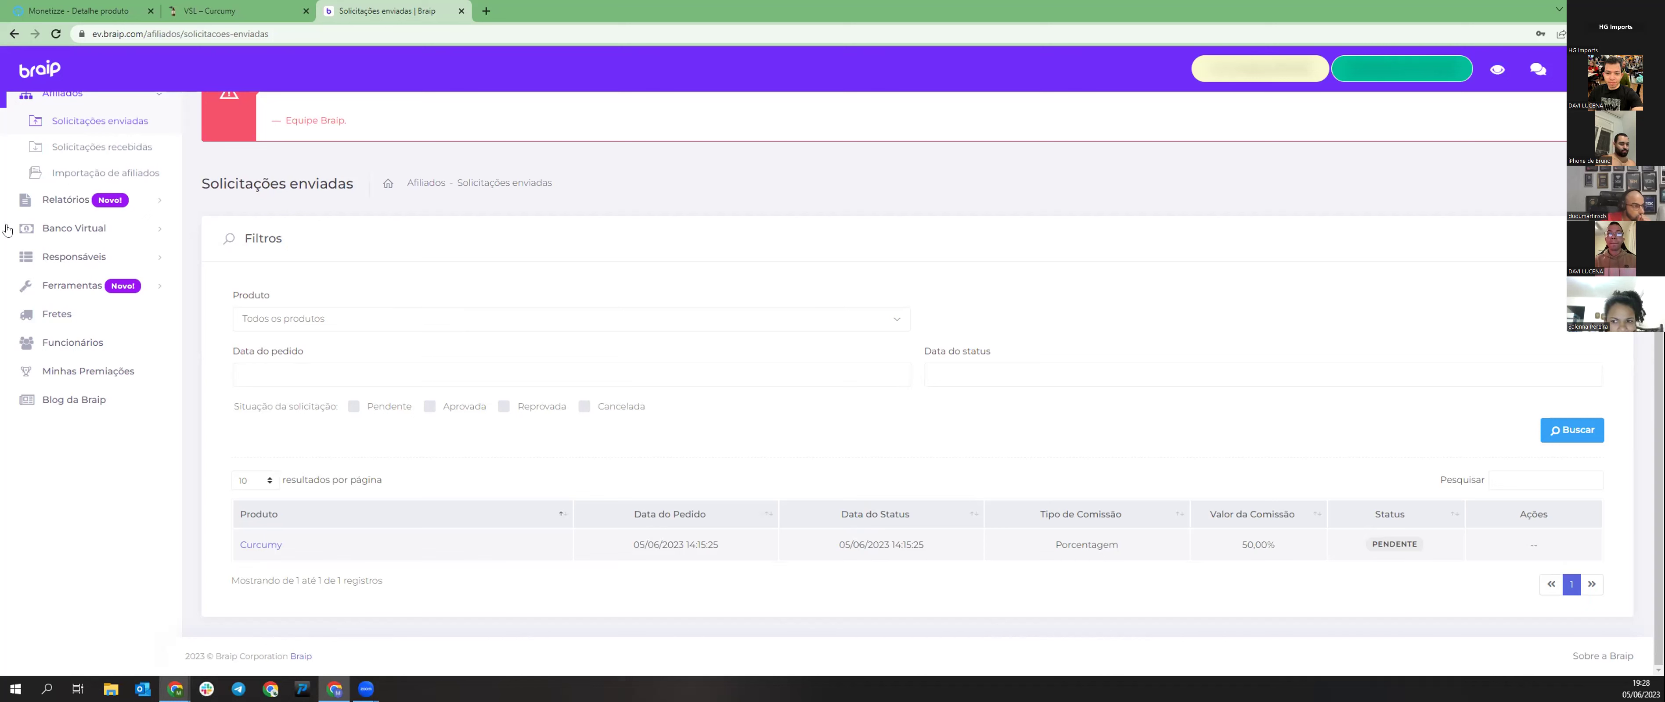
pyautogui.moveTo(168, 672)
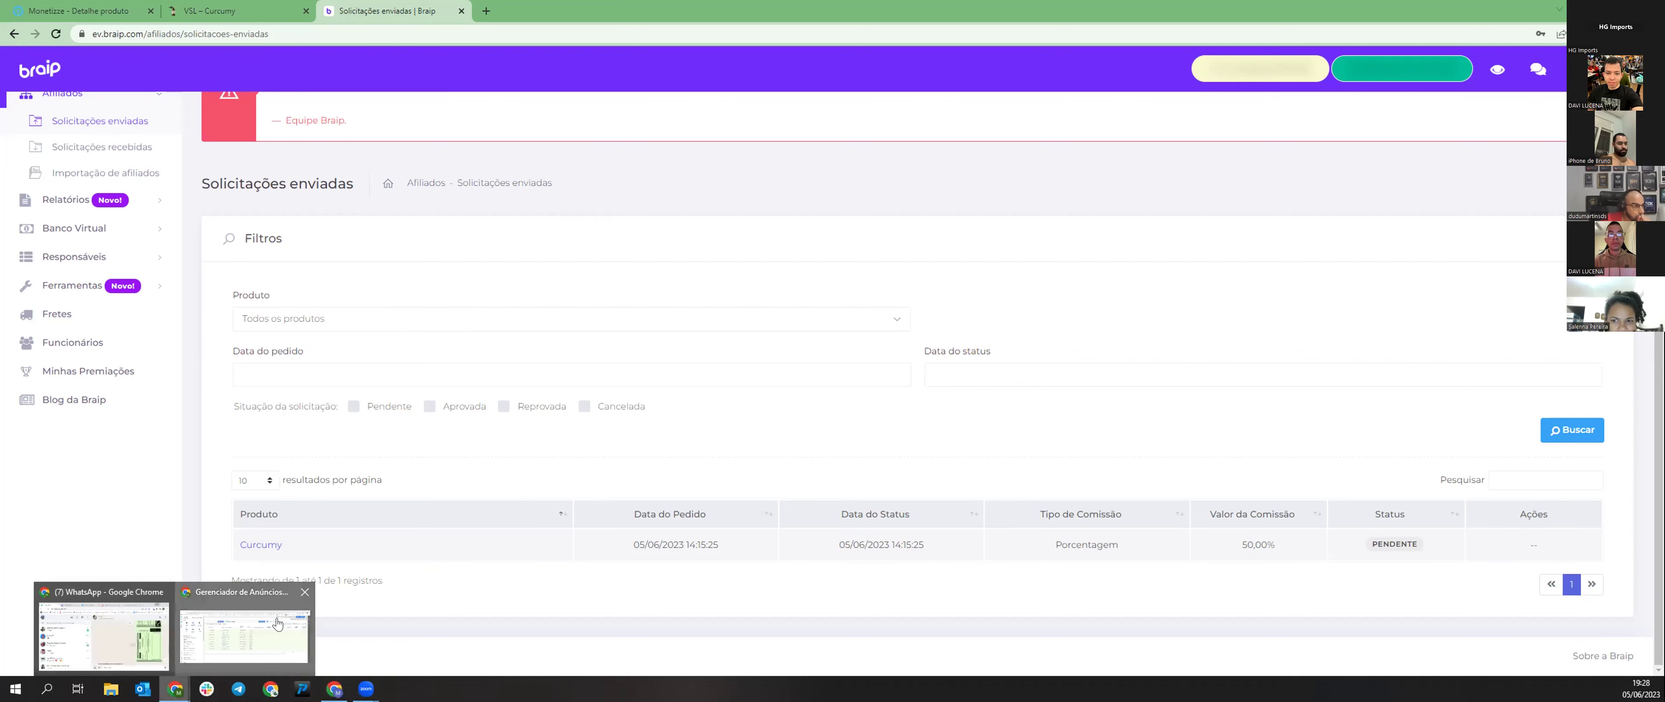
pyautogui.hotkey('alt', 'Tab')
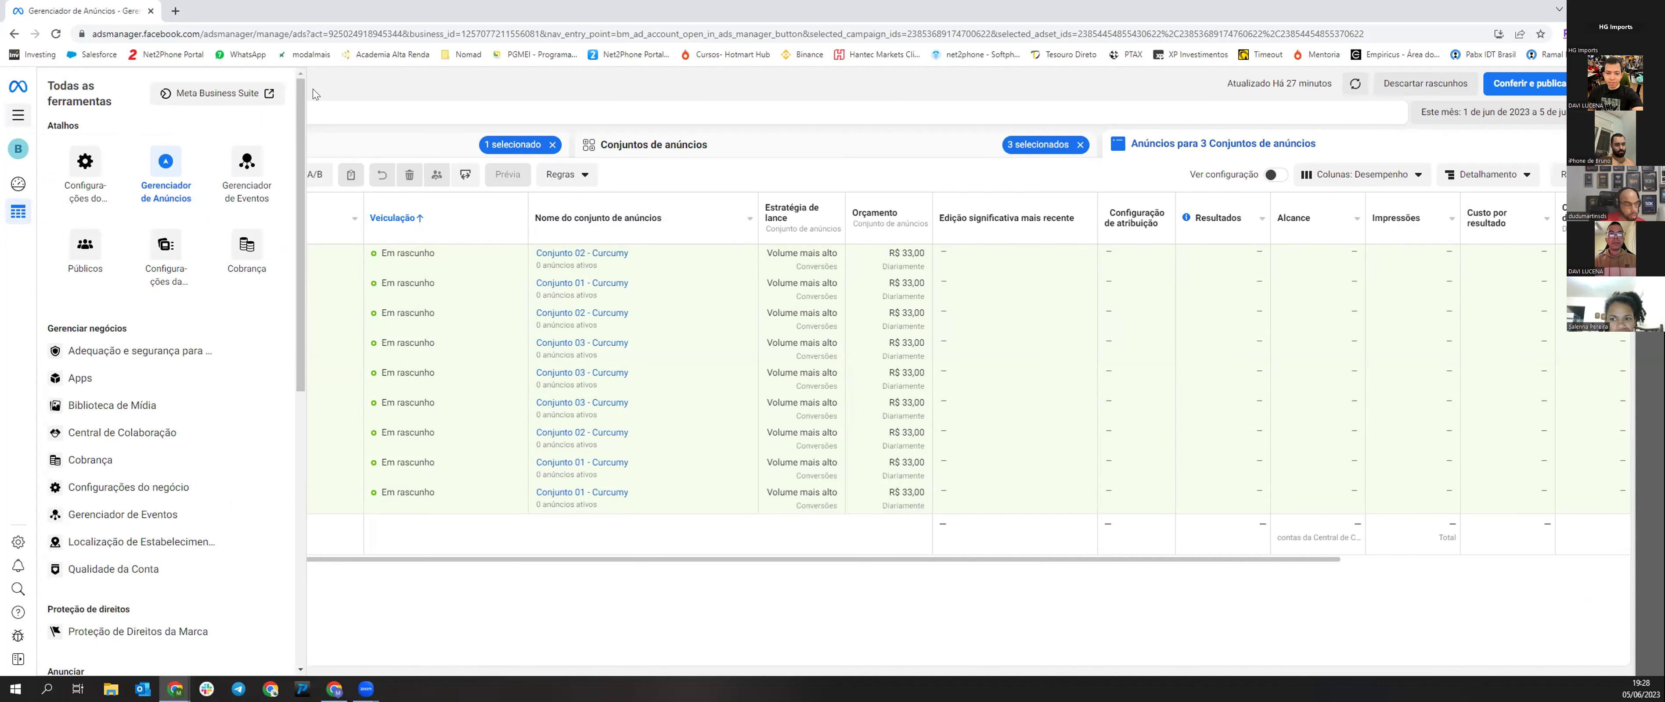
pyautogui.click(354, 97)
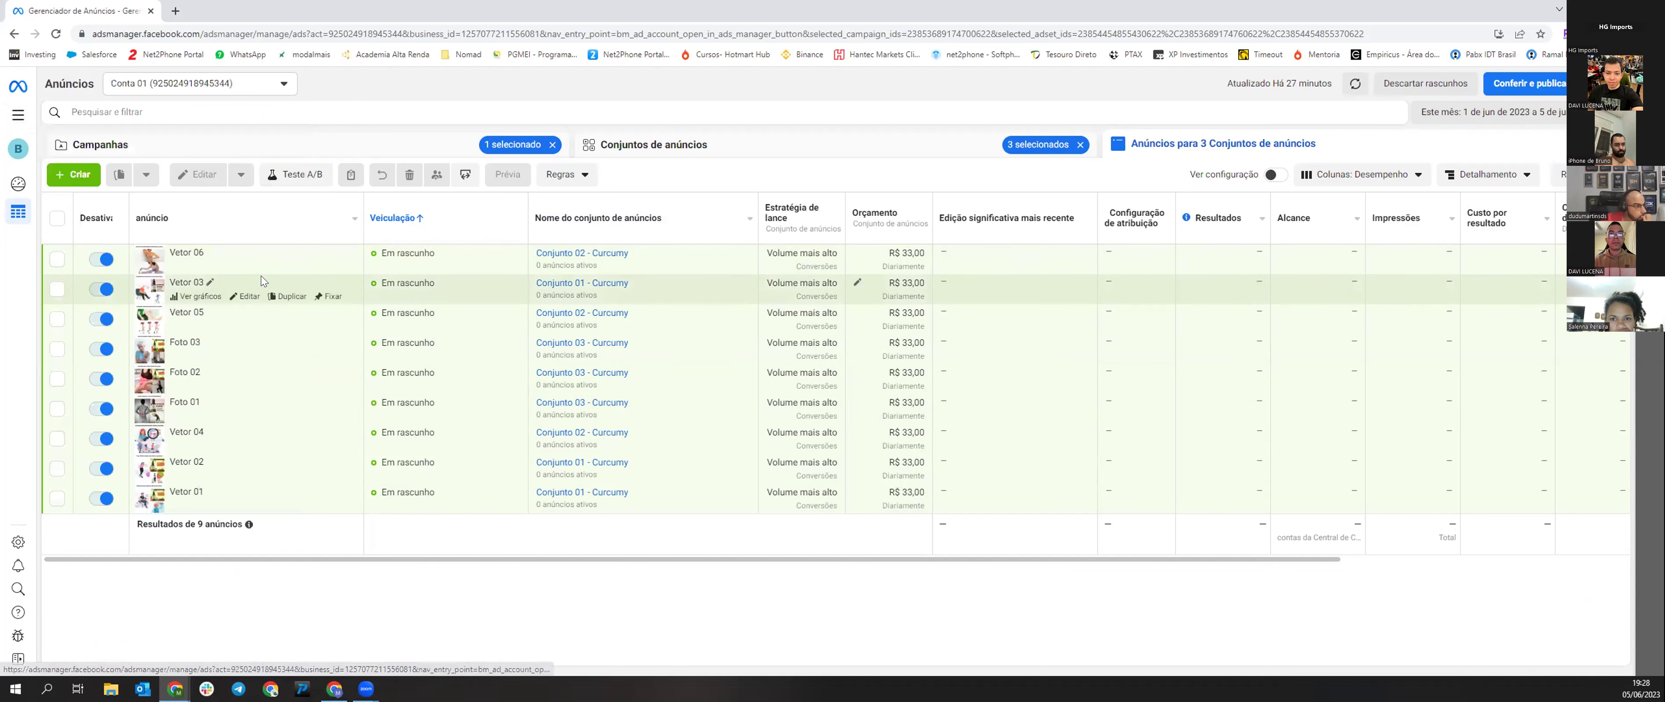
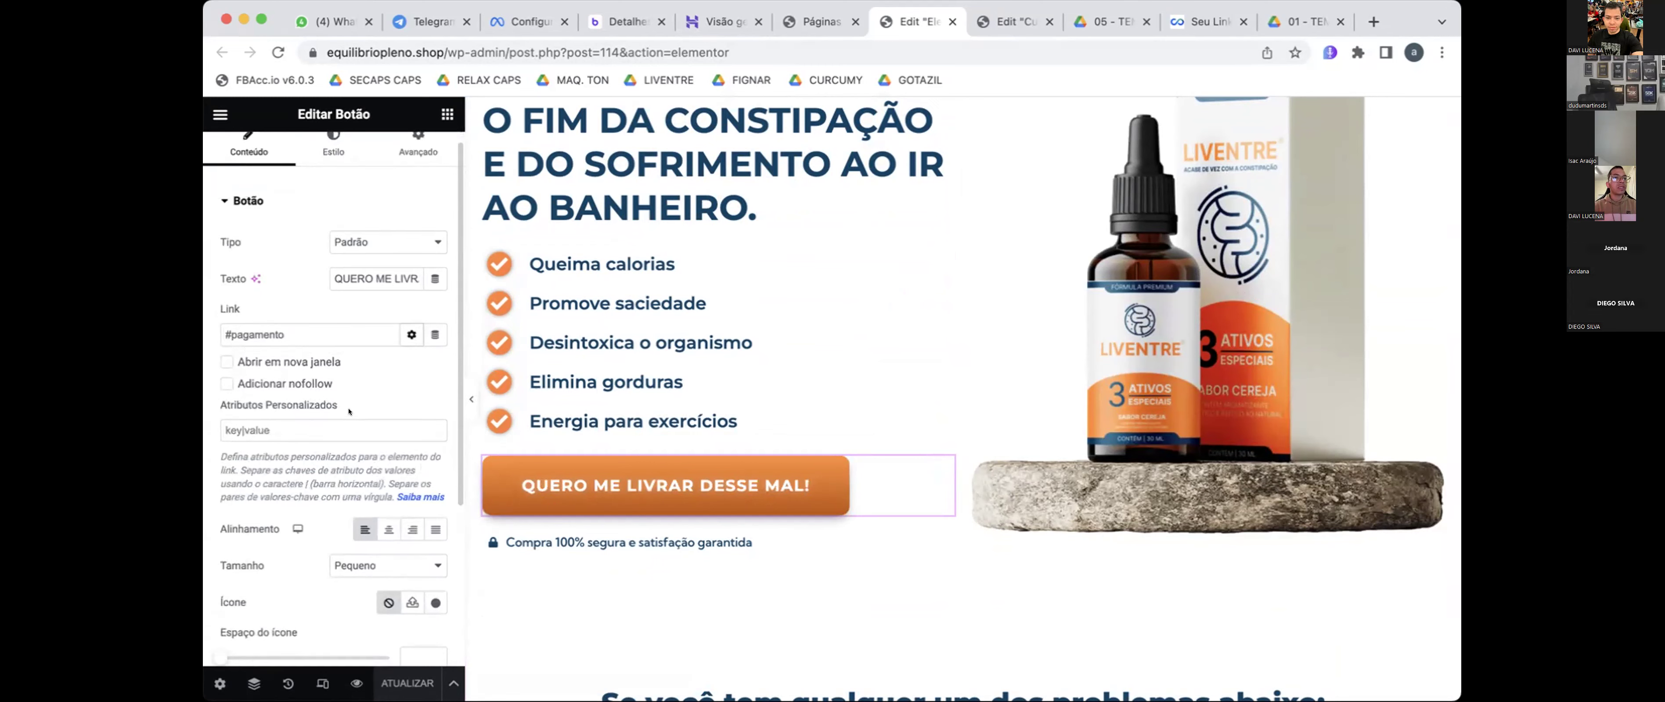
# - Switch to the Curcumy page's Elementor editor and examine the link options of the "QUERO EXPERIMENTAR O CURCUMY" button
pyautogui.scroll(2, 348, 409)
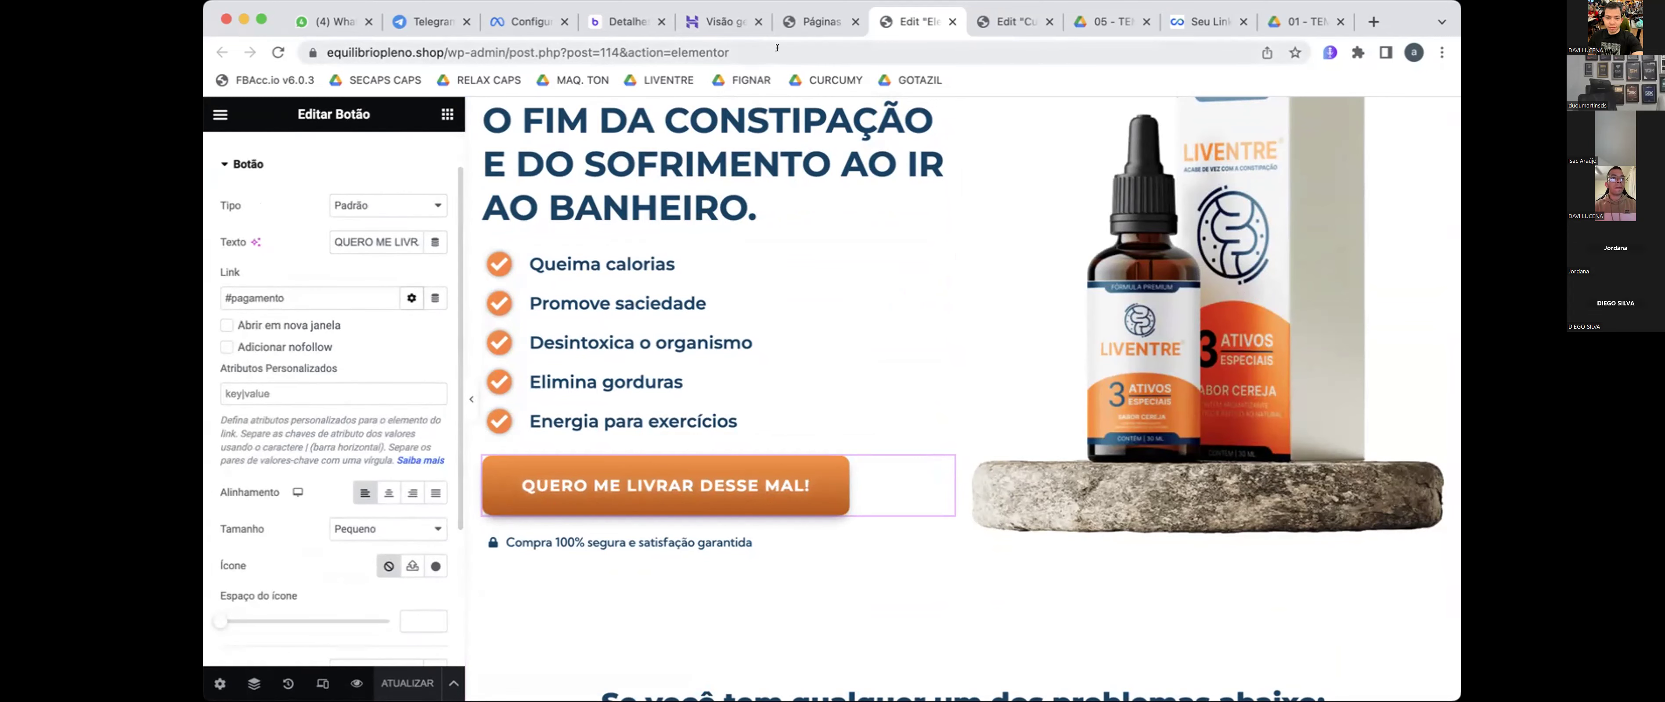
pyautogui.click(990, 17)
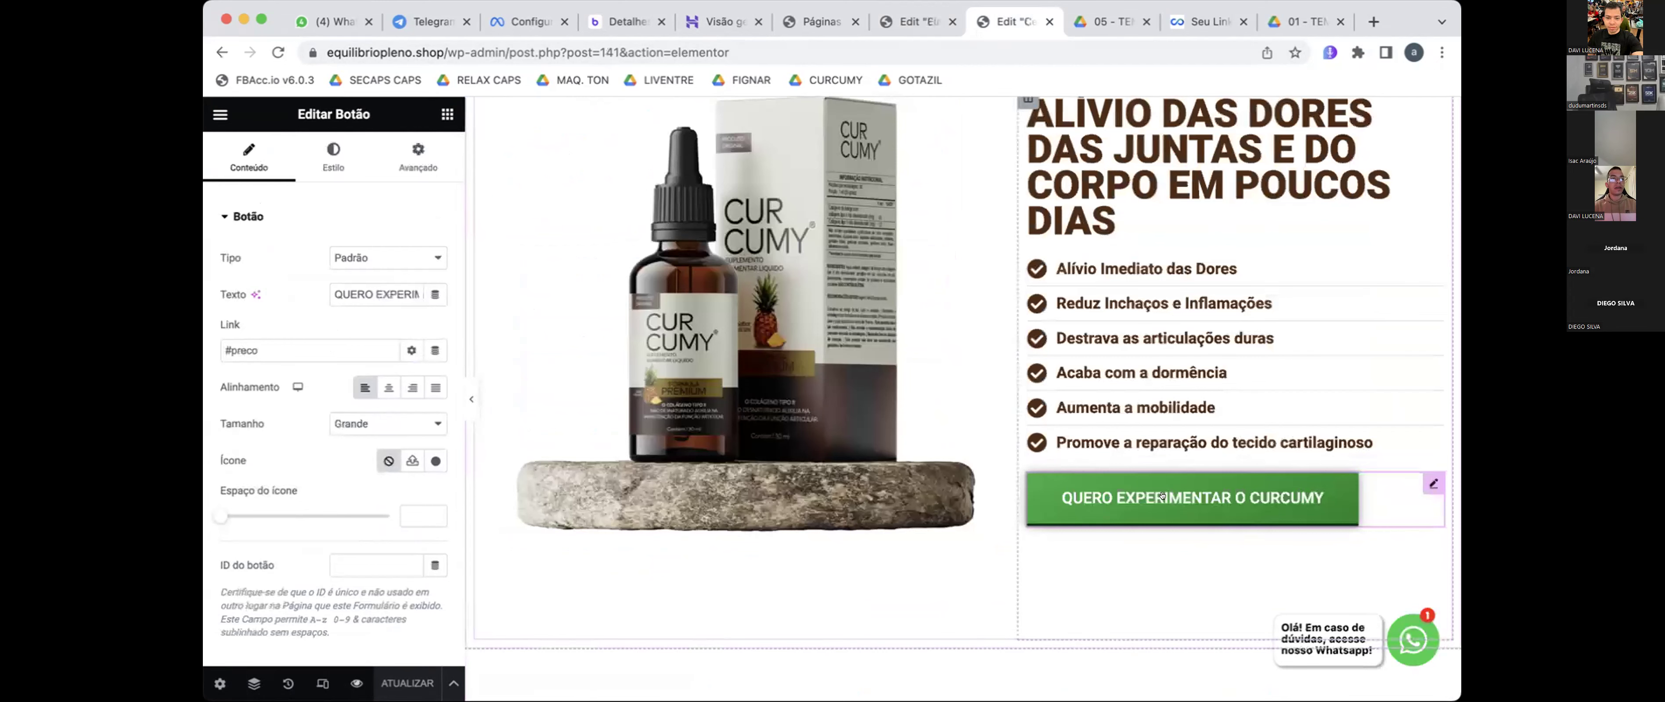
pyautogui.scroll(-2, 1154, 493)
pyautogui.scroll(-20, 1153, 494)
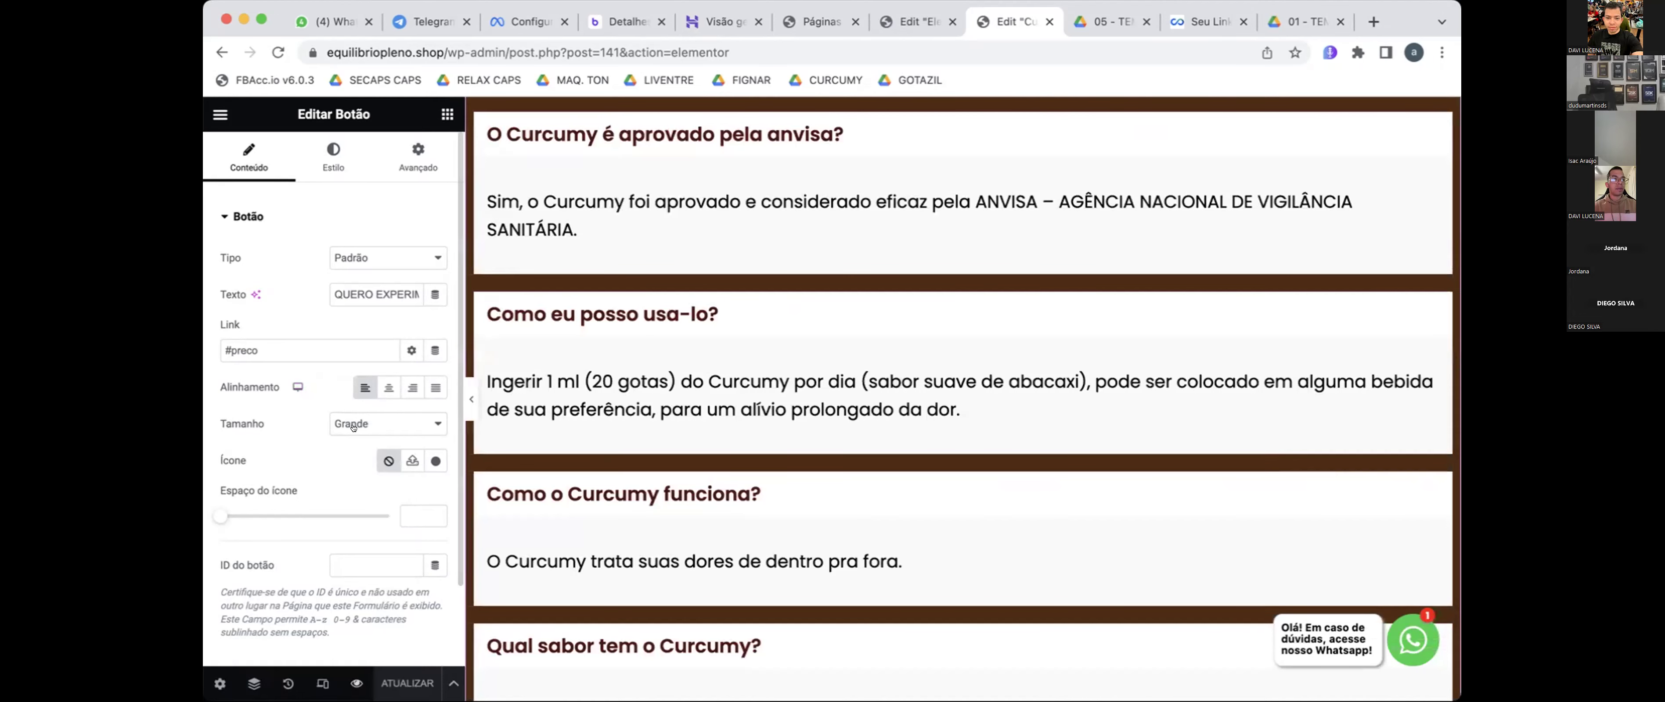
pyautogui.click(410, 351)
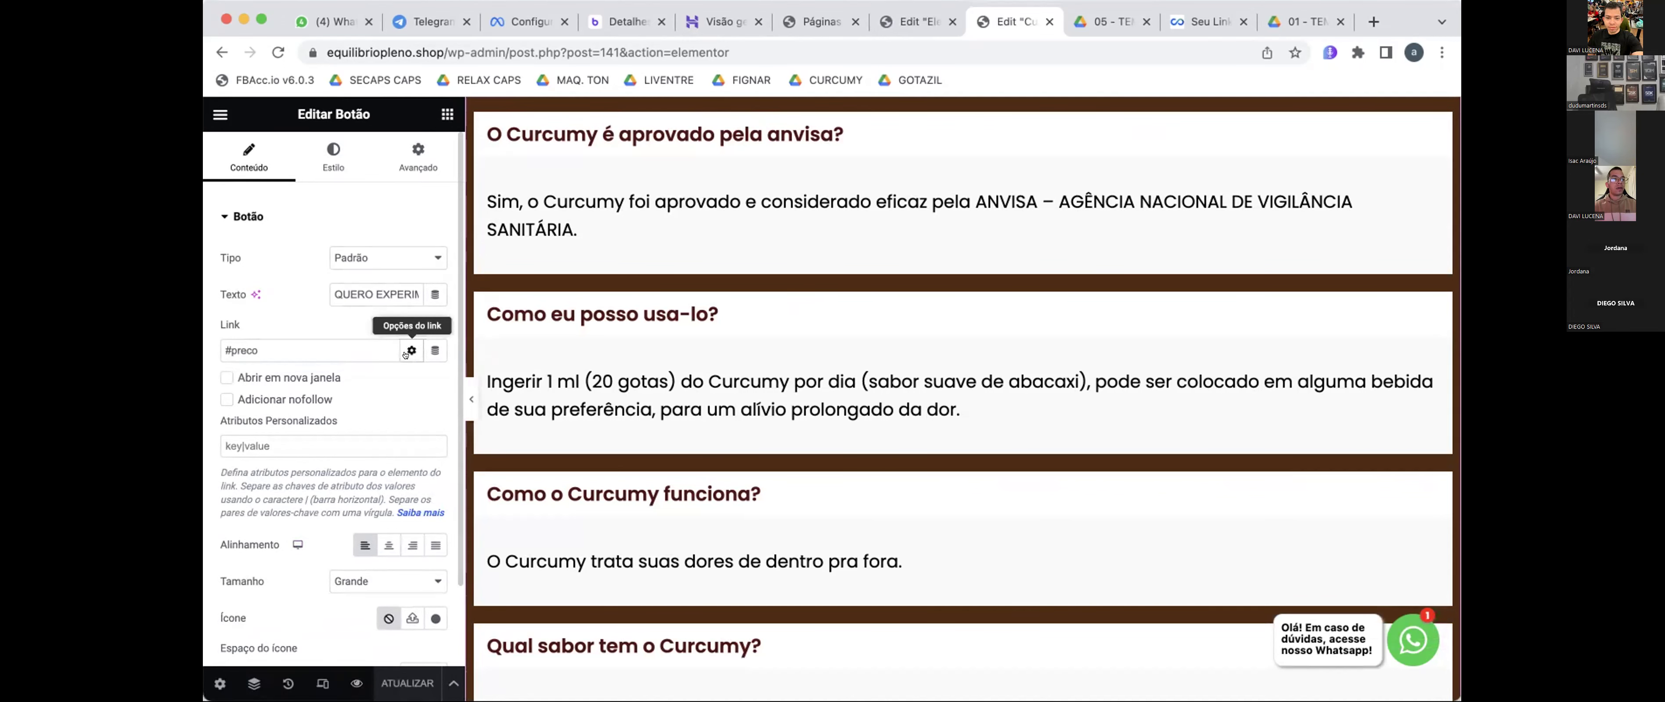
pyautogui.scroll(-5, 405, 354)
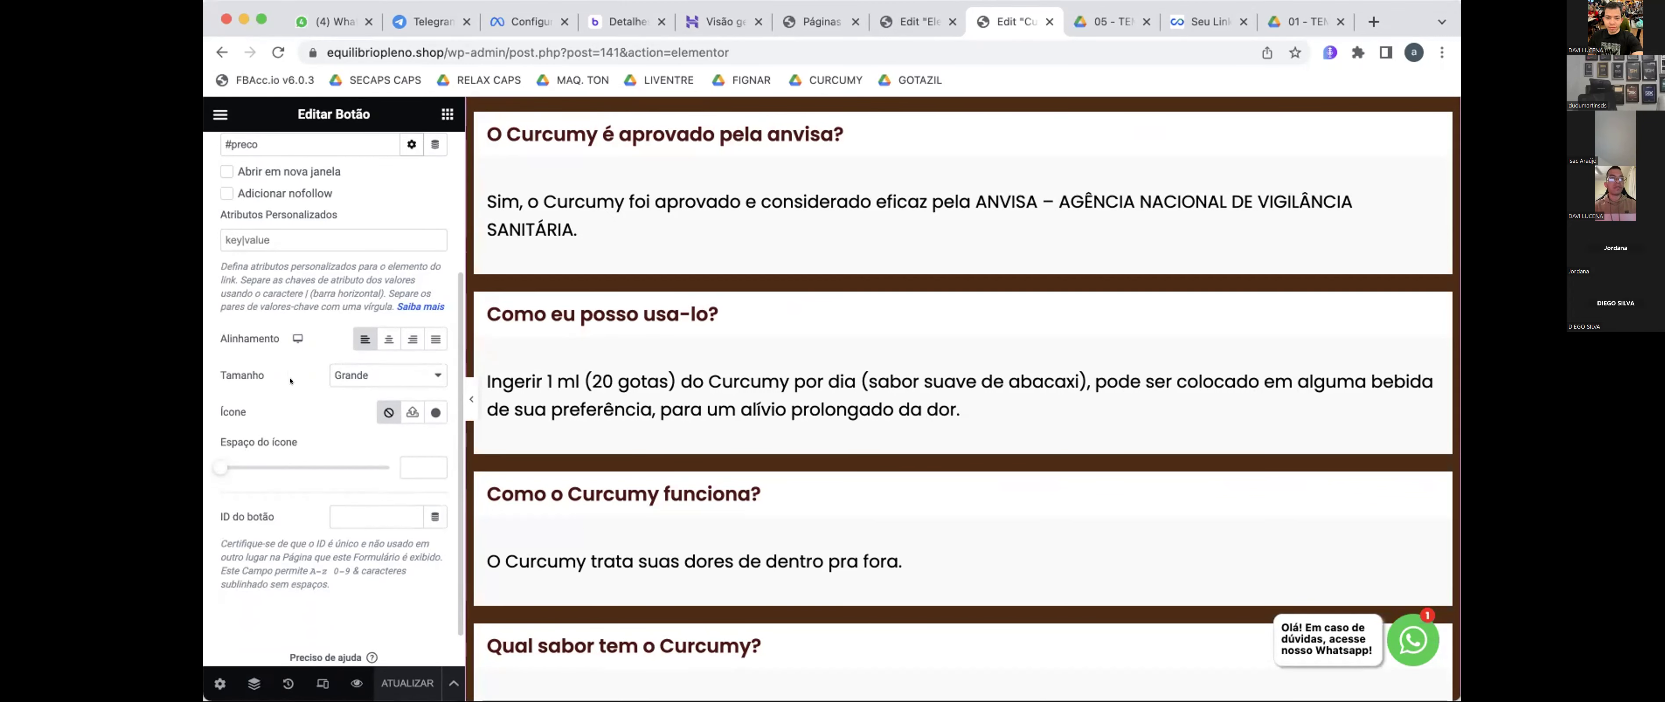
# - Select the "QUERO EXPERIMENTAR O CURCUMY" button above the guarantee section, check its link, and locate the page's pricing section
pyautogui.scroll(15, 672, 332)
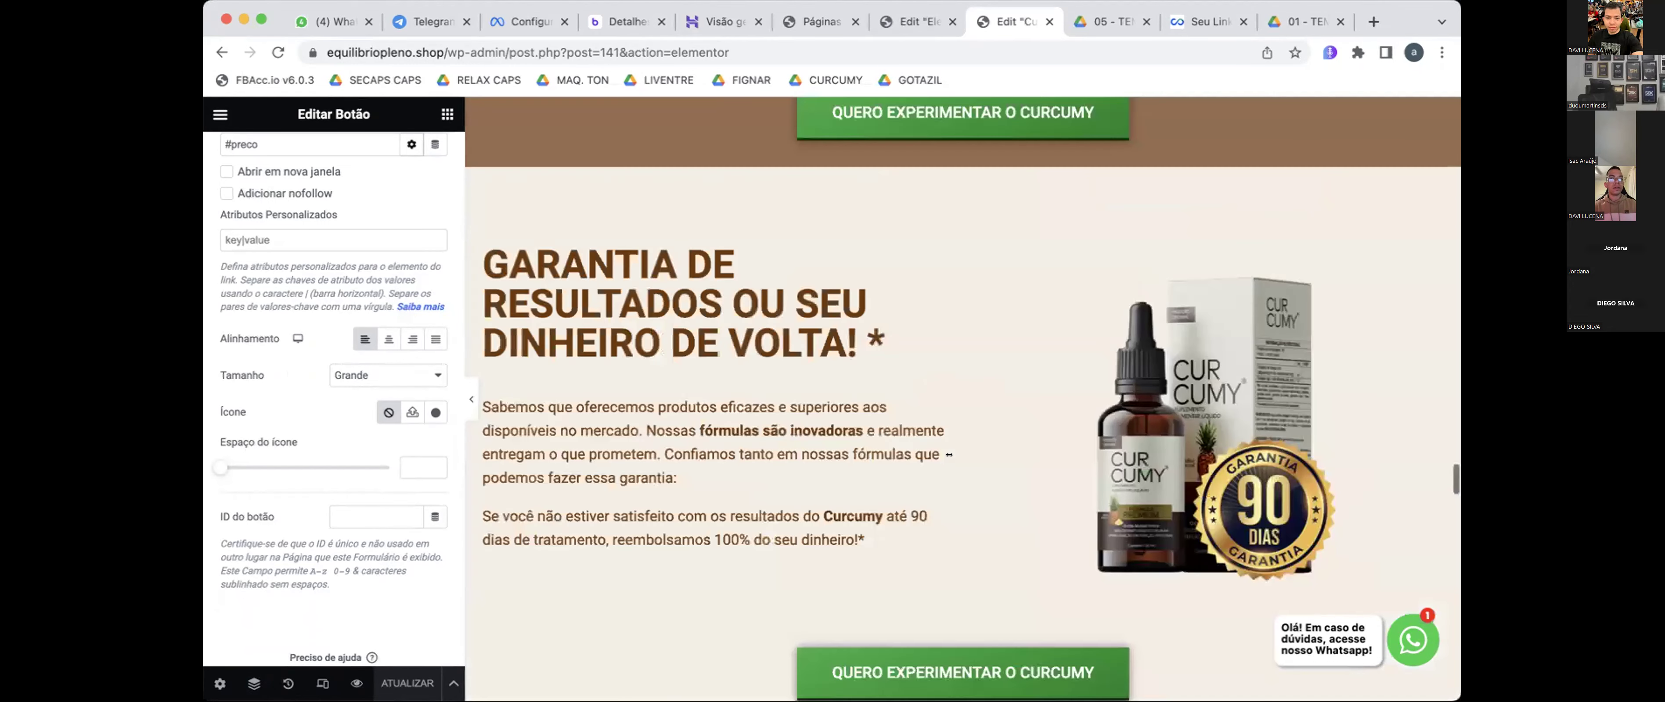
pyautogui.scroll(3, 949, 454)
pyautogui.click(962, 278)
pyautogui.scroll(-6, 963, 278)
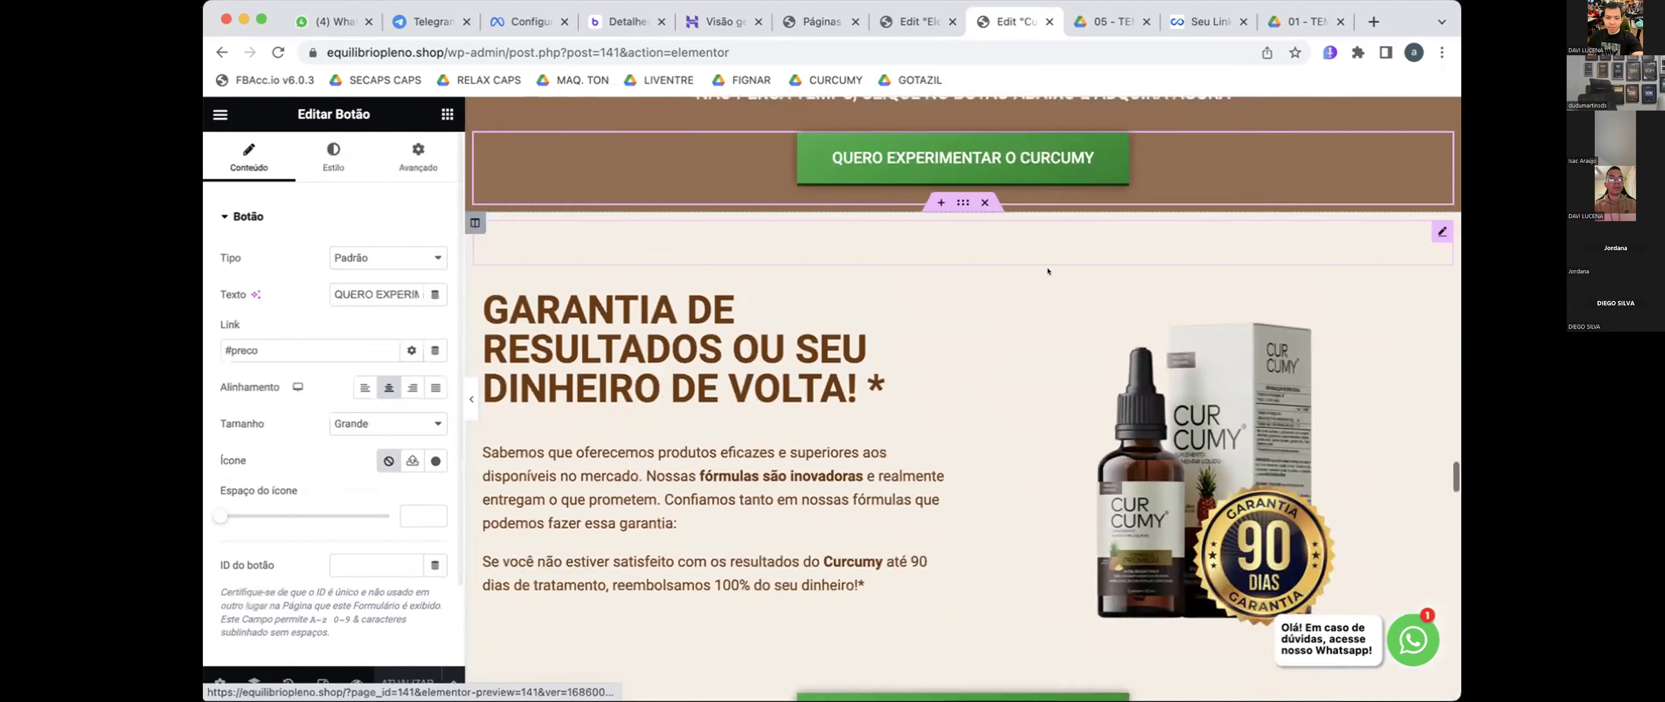
pyautogui.scroll(-5, 1029, 270)
pyautogui.scroll(-3, 304, 401)
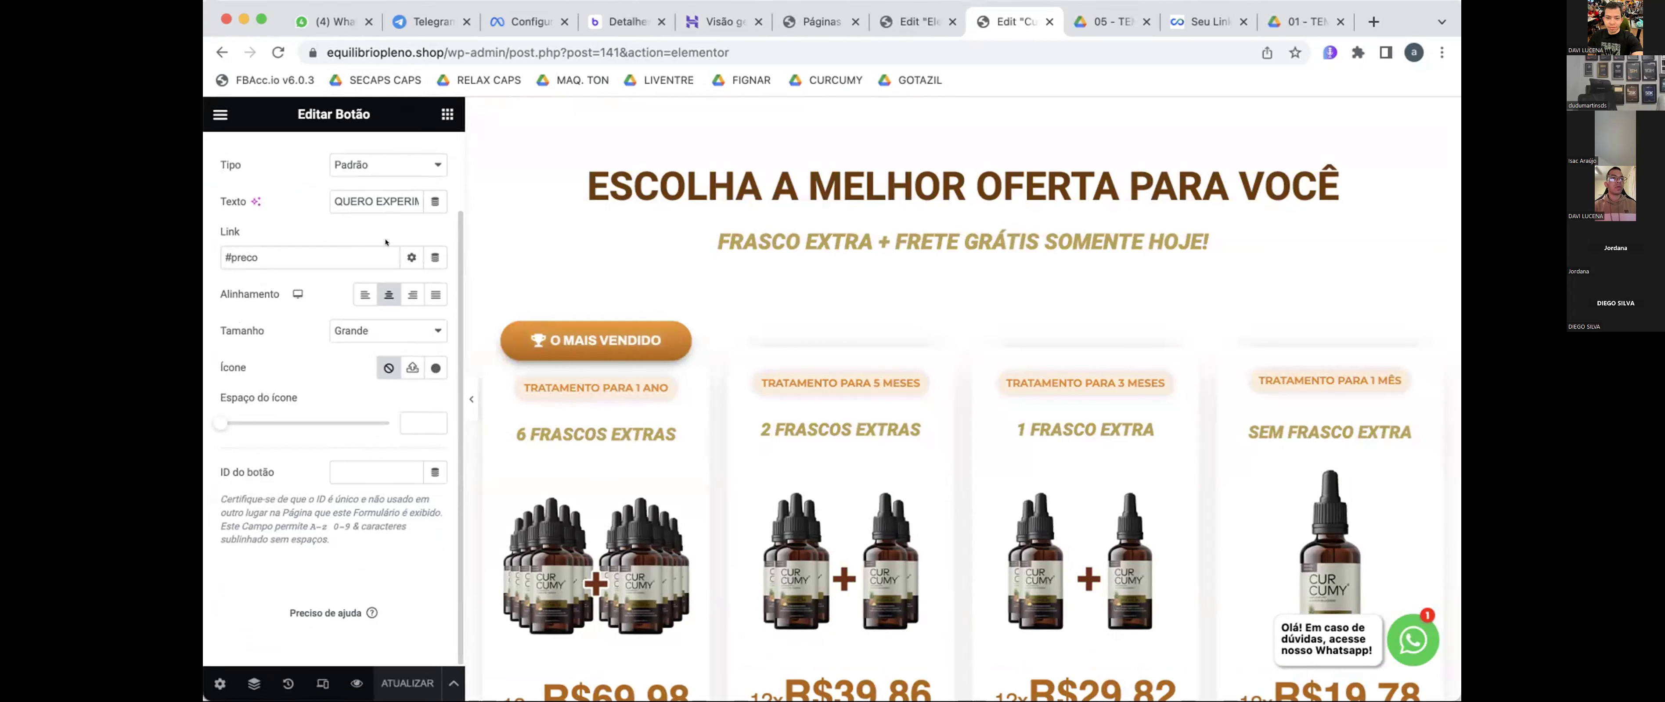
# - Examine the selected button's advanced settings, including its responsive visibility options
pyautogui.scroll(4, 386, 239)
pyautogui.click(409, 160)
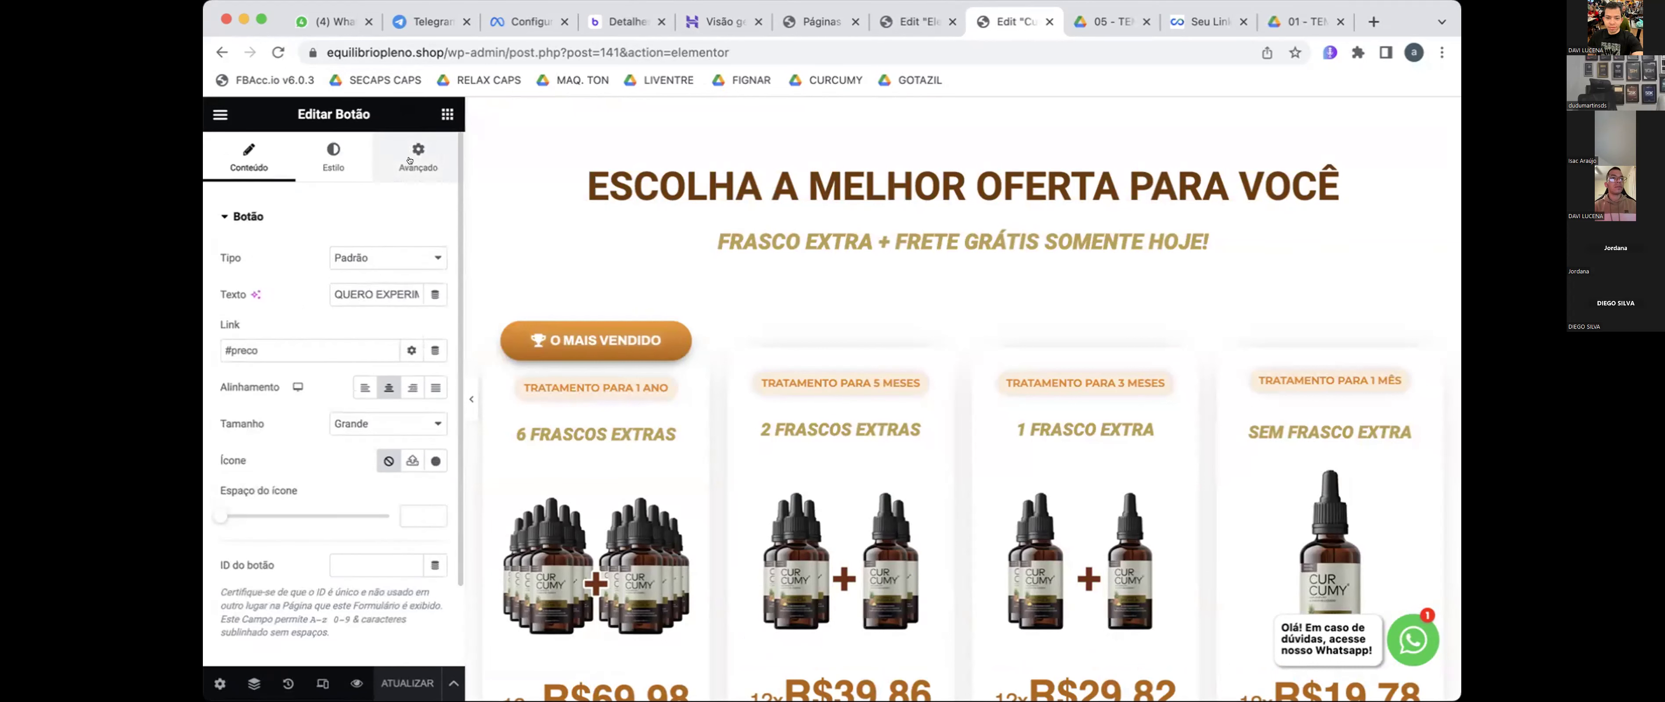
pyautogui.scroll(-1, 364, 207)
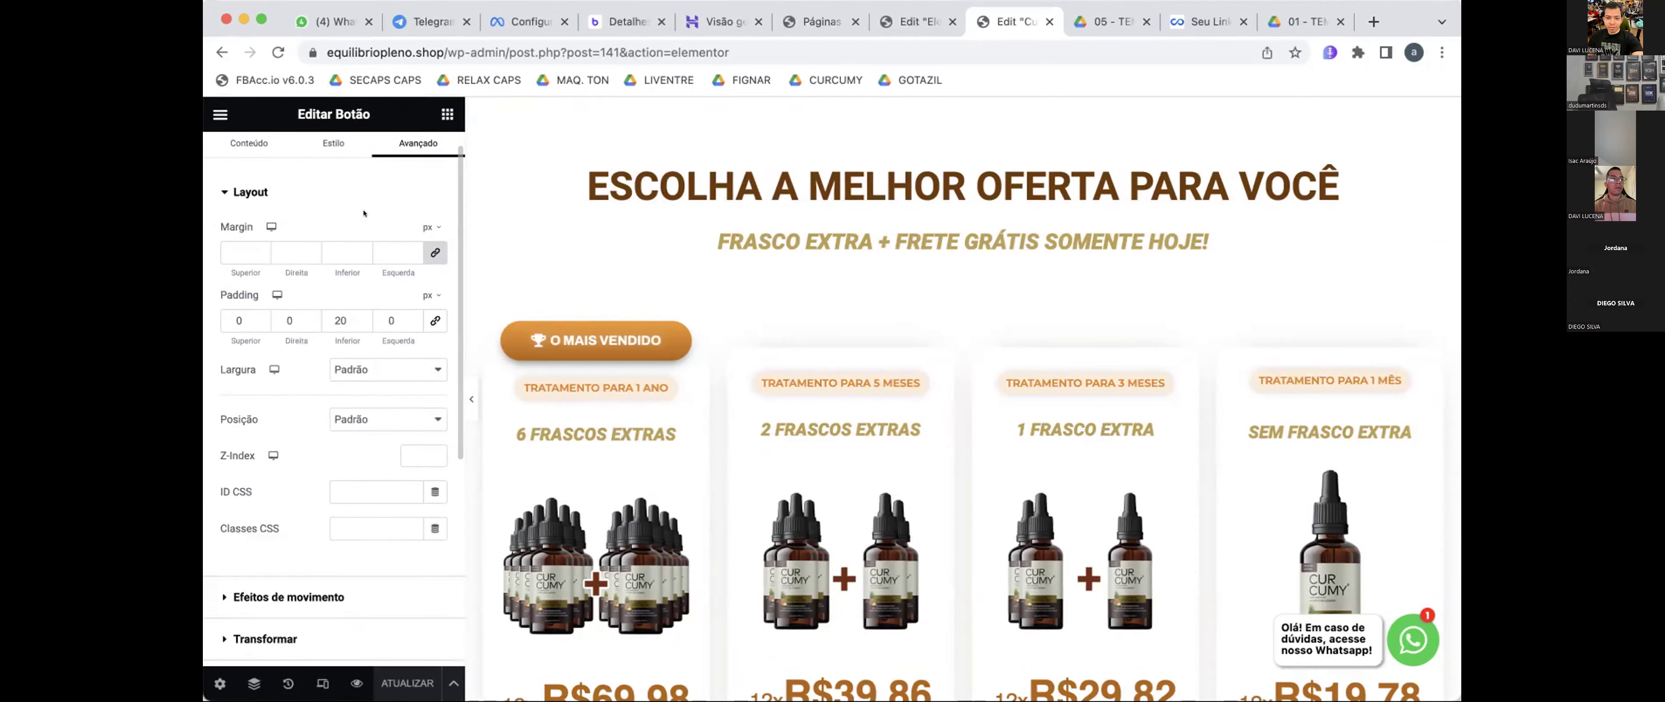
pyautogui.scroll(-5, 363, 209)
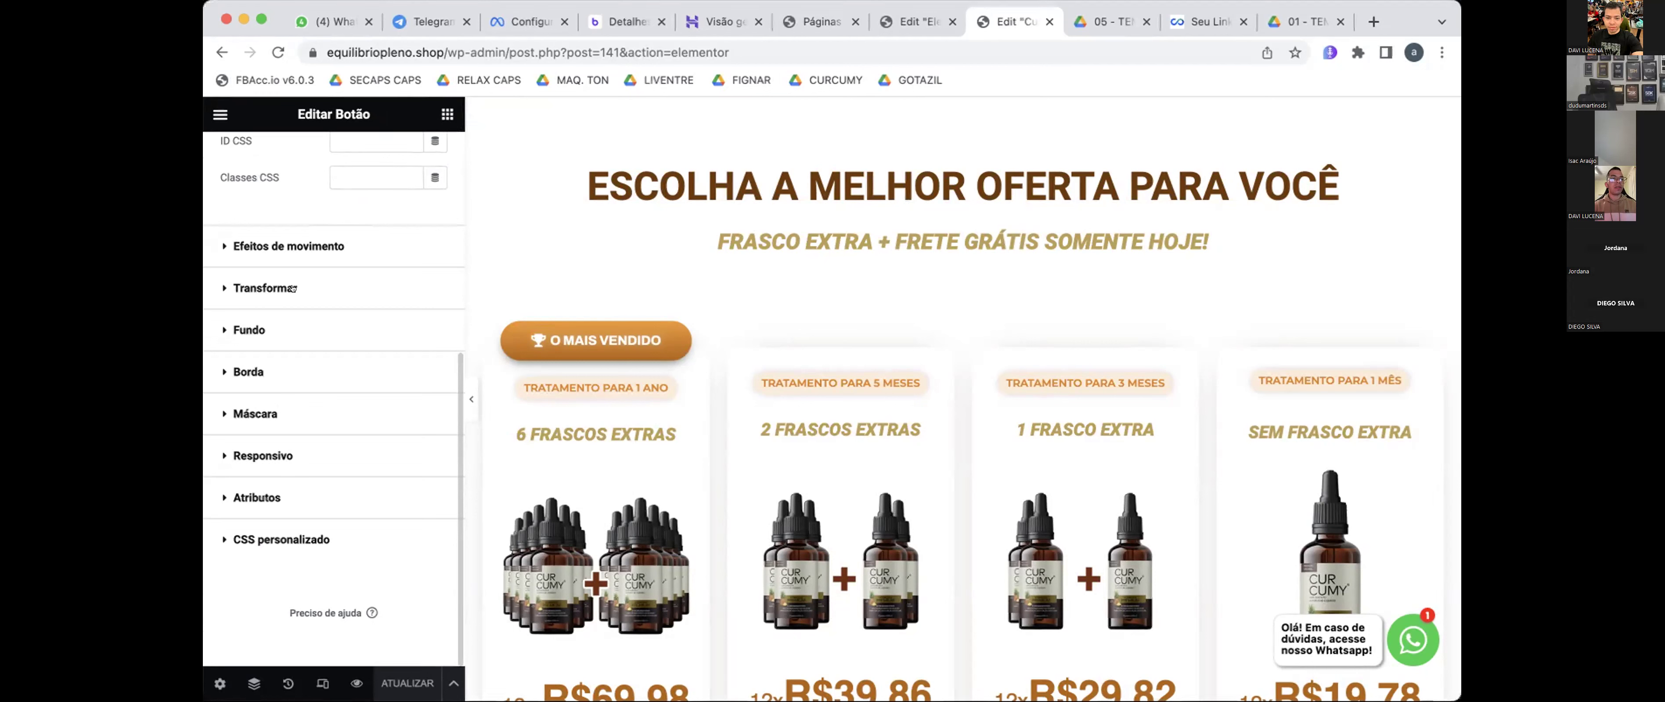
pyautogui.click(216, 457)
pyautogui.scroll(-3, 300, 440)
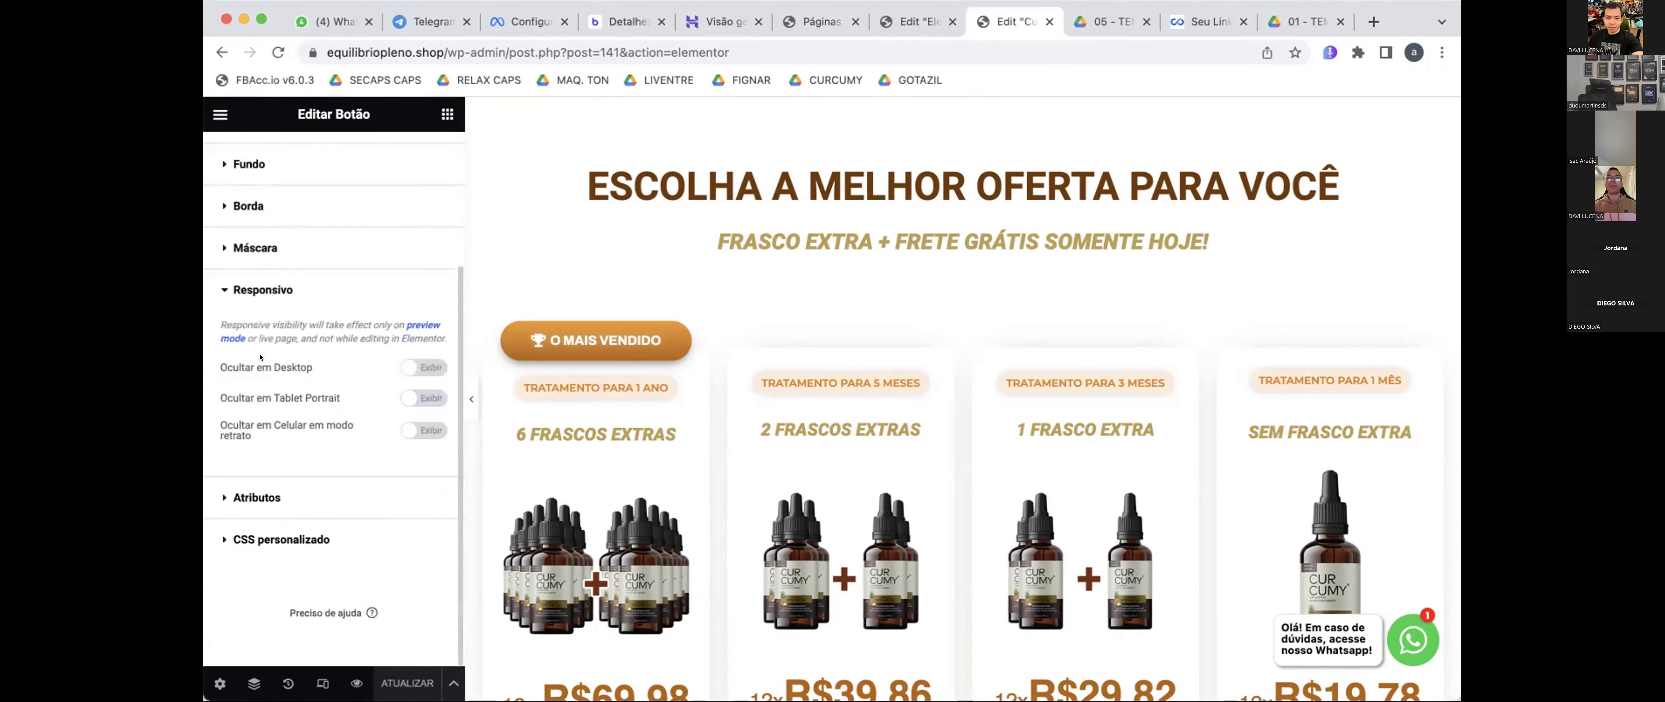
pyautogui.click(215, 289)
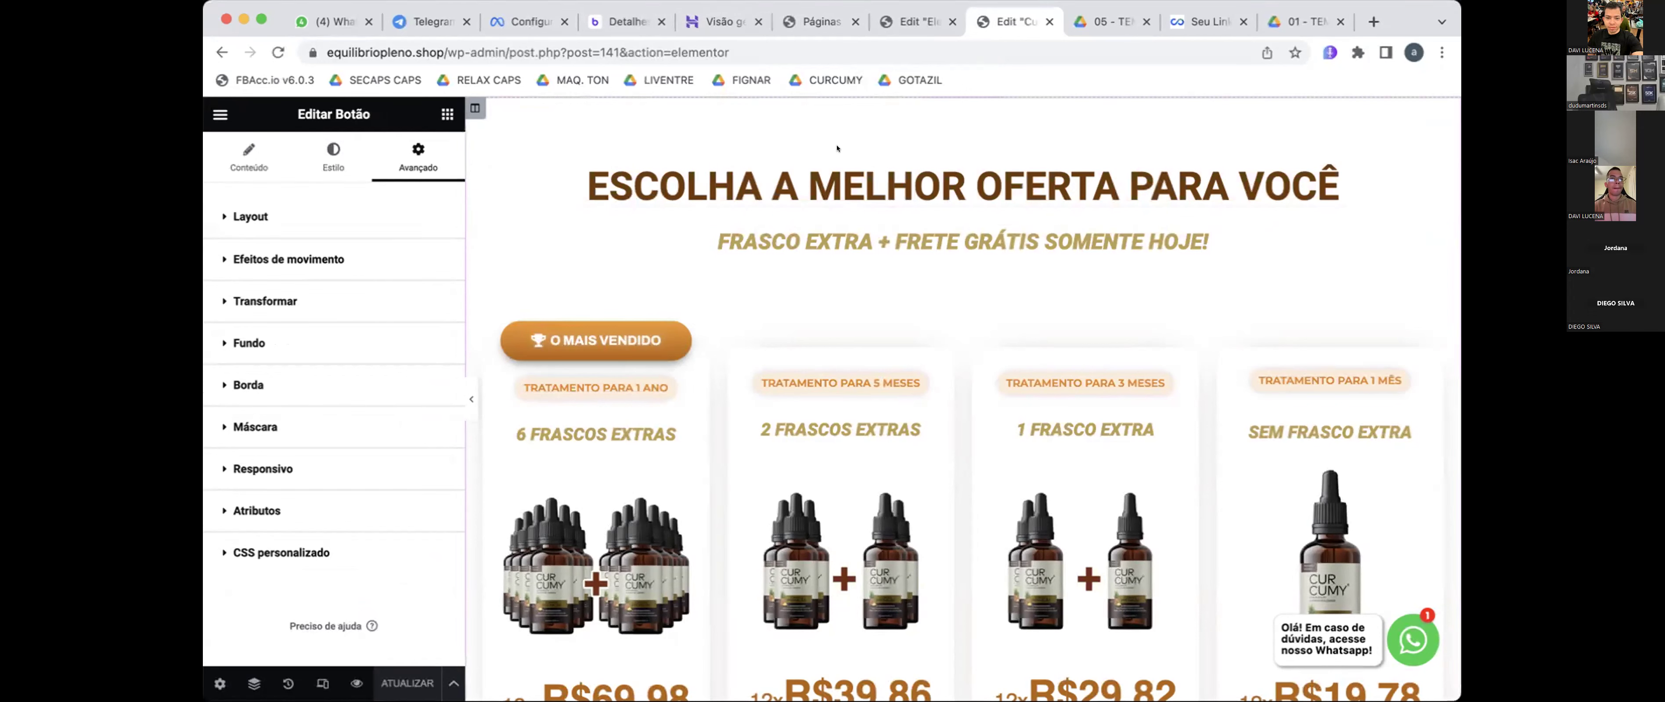
# - Switch to the Liventre page's Elementor editor and inspect the link of the "EU QUERO AJUDA!" button
pyautogui.click(911, 22)
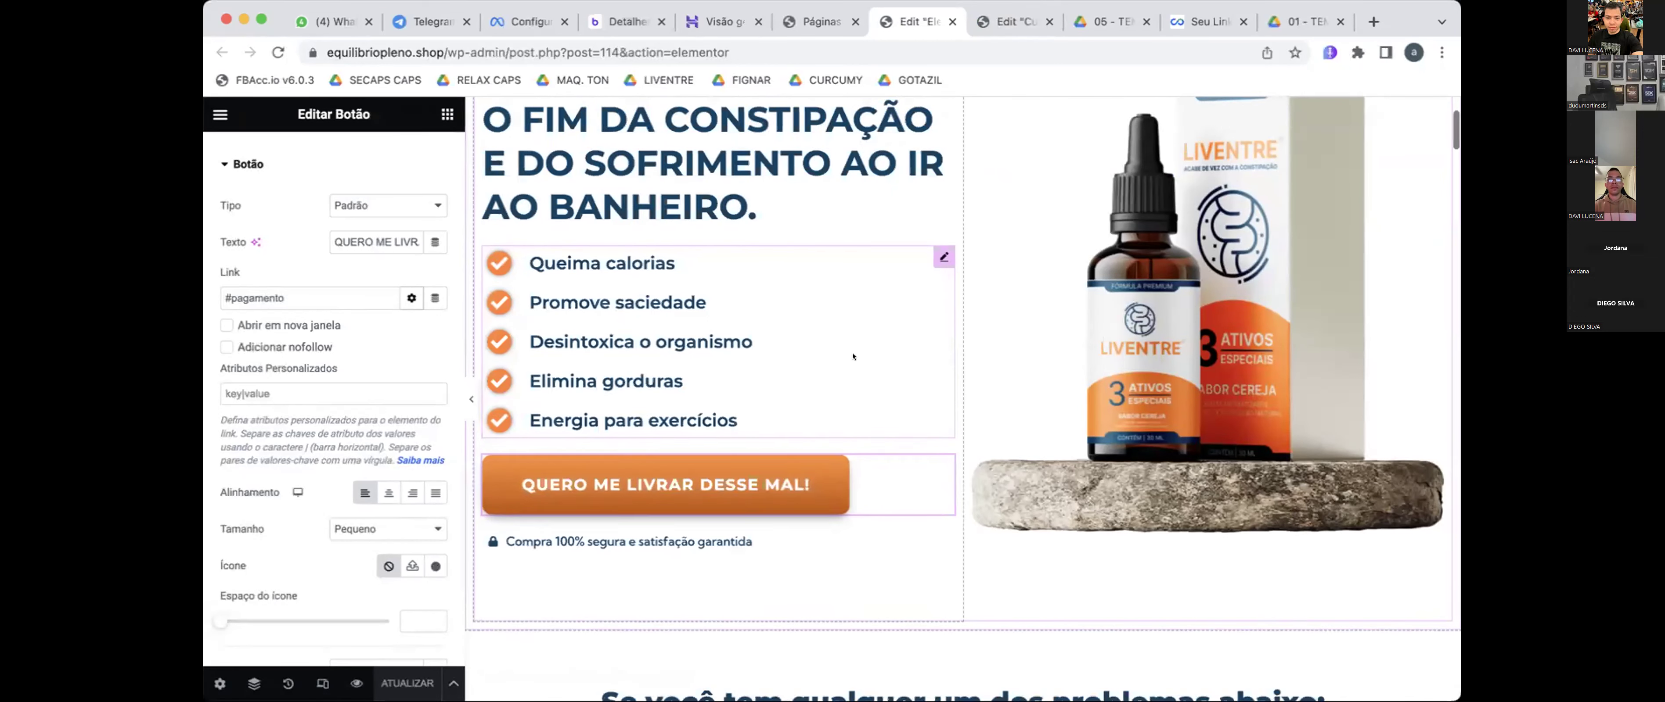
pyautogui.scroll(-1, 852, 354)
pyautogui.scroll(-1, 852, 356)
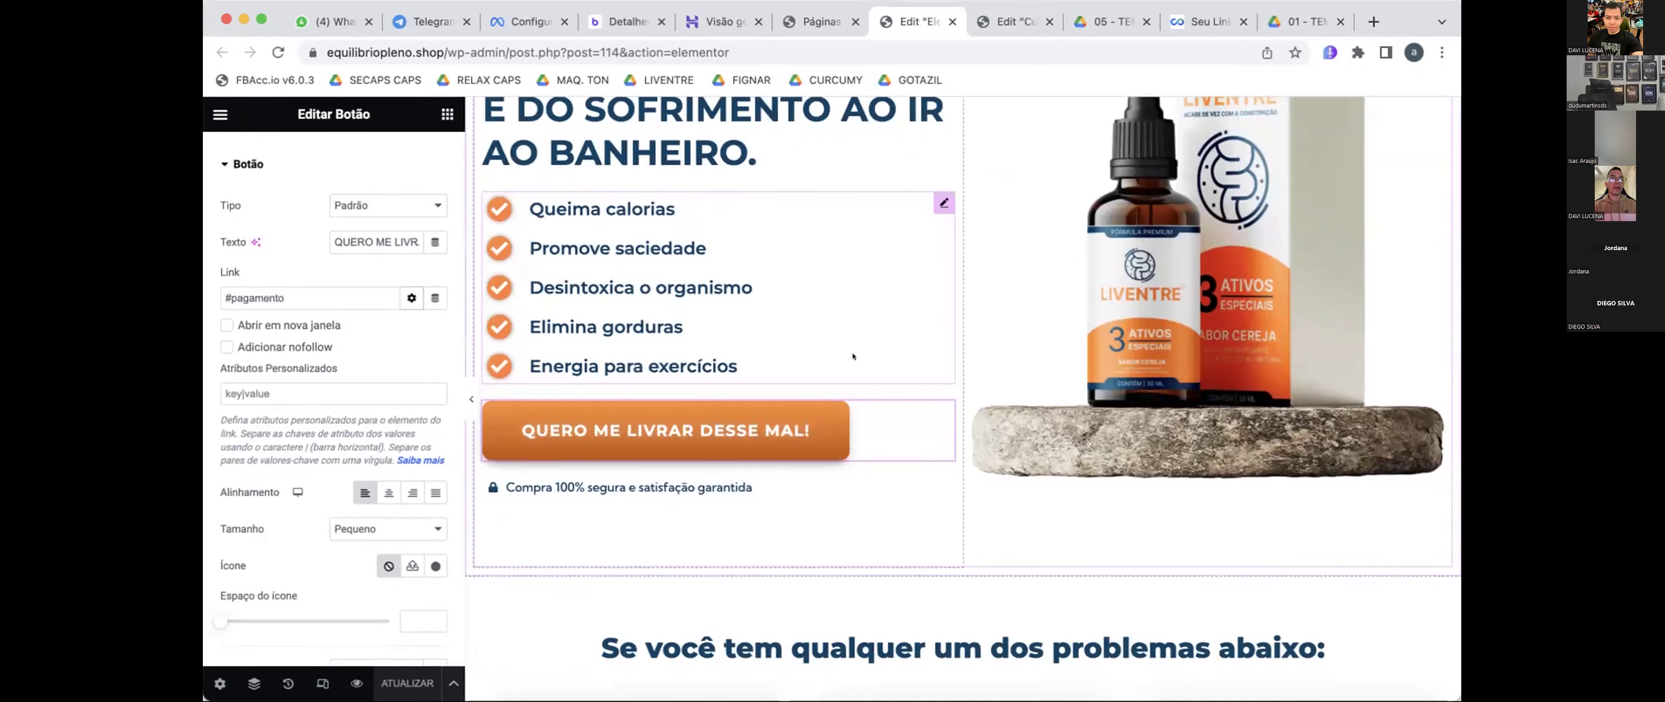
pyautogui.scroll(-10, 850, 379)
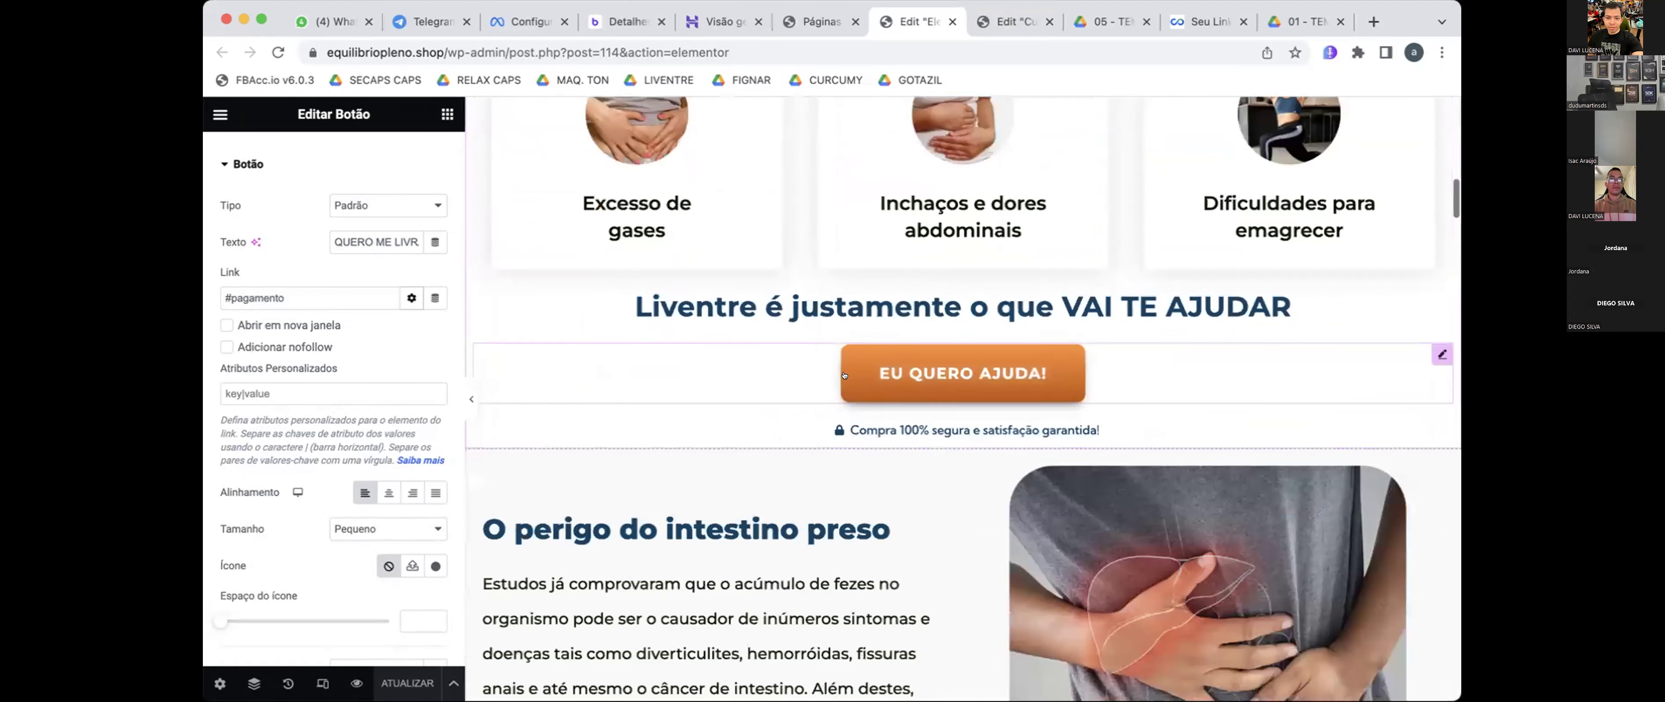
pyautogui.click(842, 372)
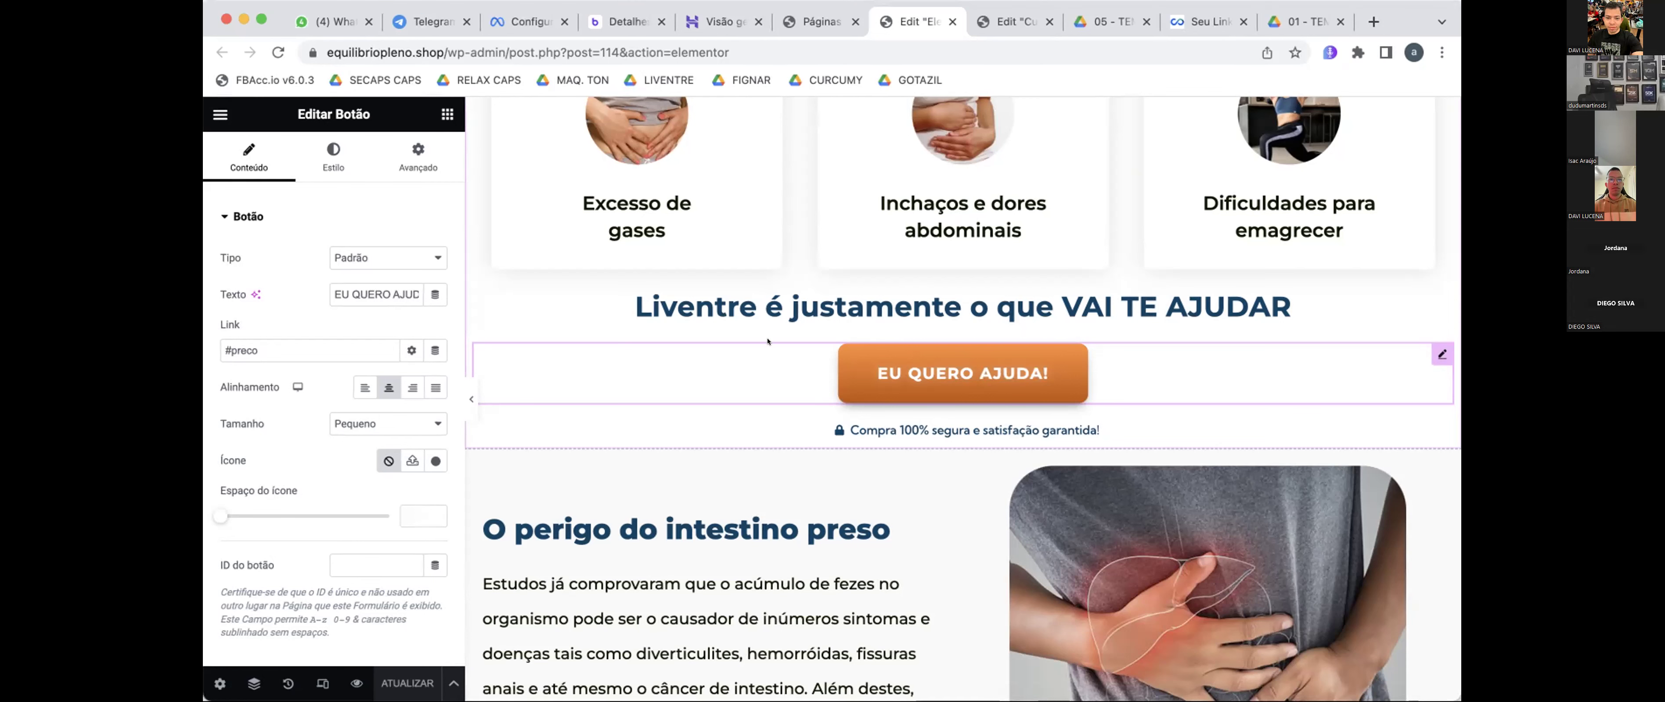
# - Return to the Curcumy editor, select the hero section's "QUERO EXPERIMENTAR O CURCUMY" button, and compare its settings with the Liventre button
pyautogui.click(1007, 19)
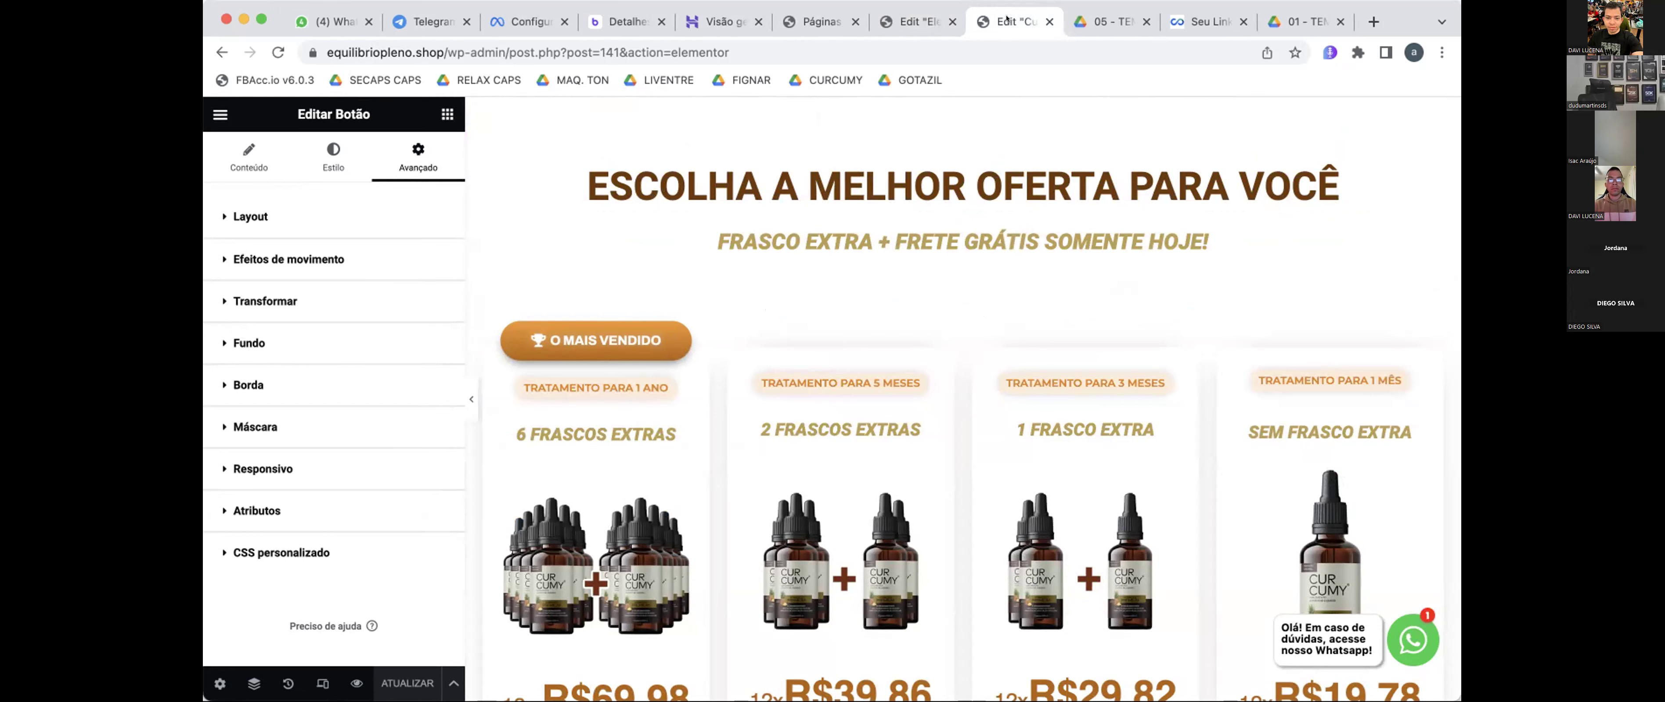
pyautogui.scroll(-20, 867, 257)
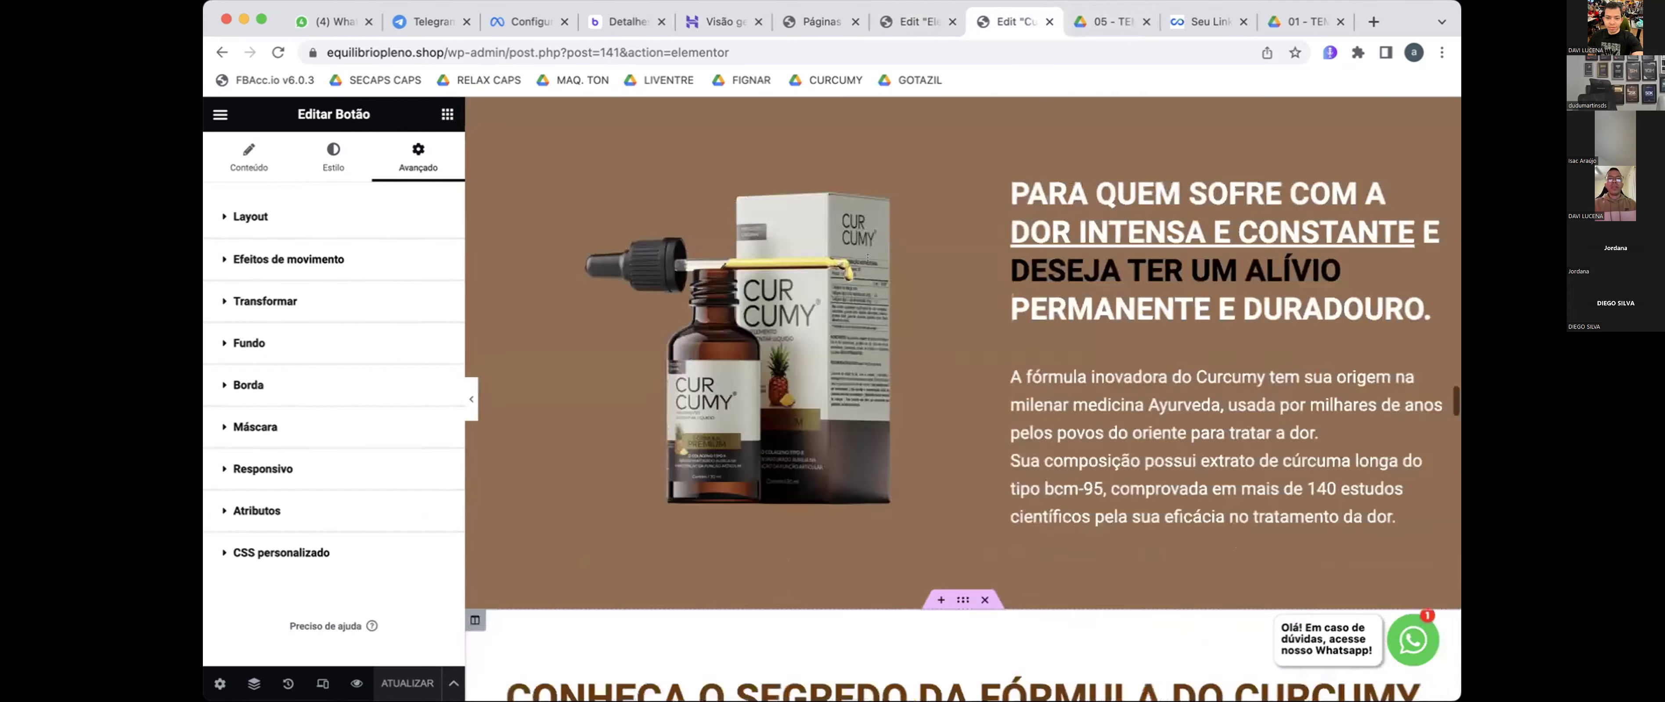
pyautogui.scroll(20, 867, 262)
pyautogui.scroll(-5, 1174, 337)
pyautogui.scroll(-2, 1174, 339)
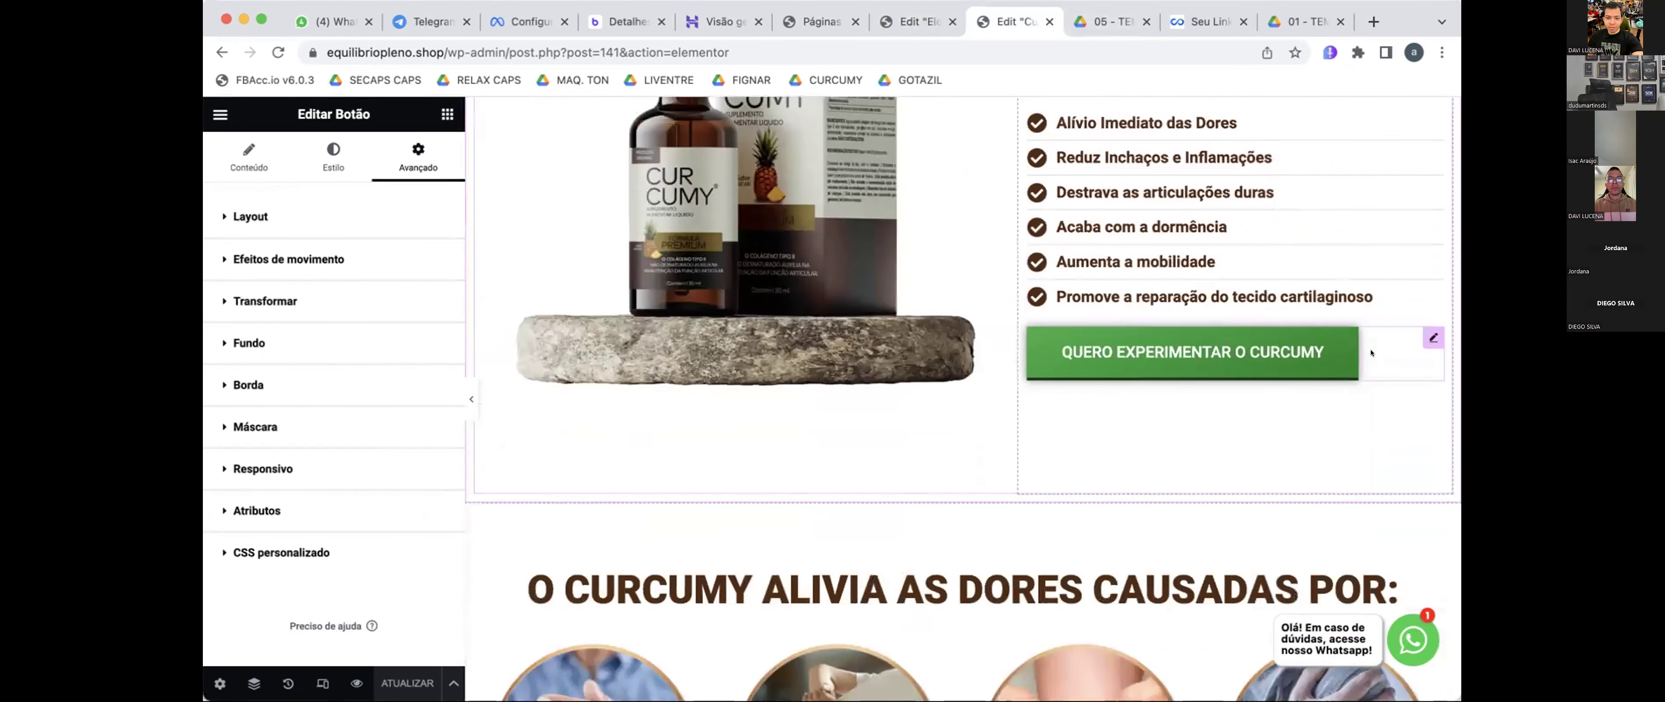
pyautogui.click(1392, 343)
pyautogui.click(905, 21)
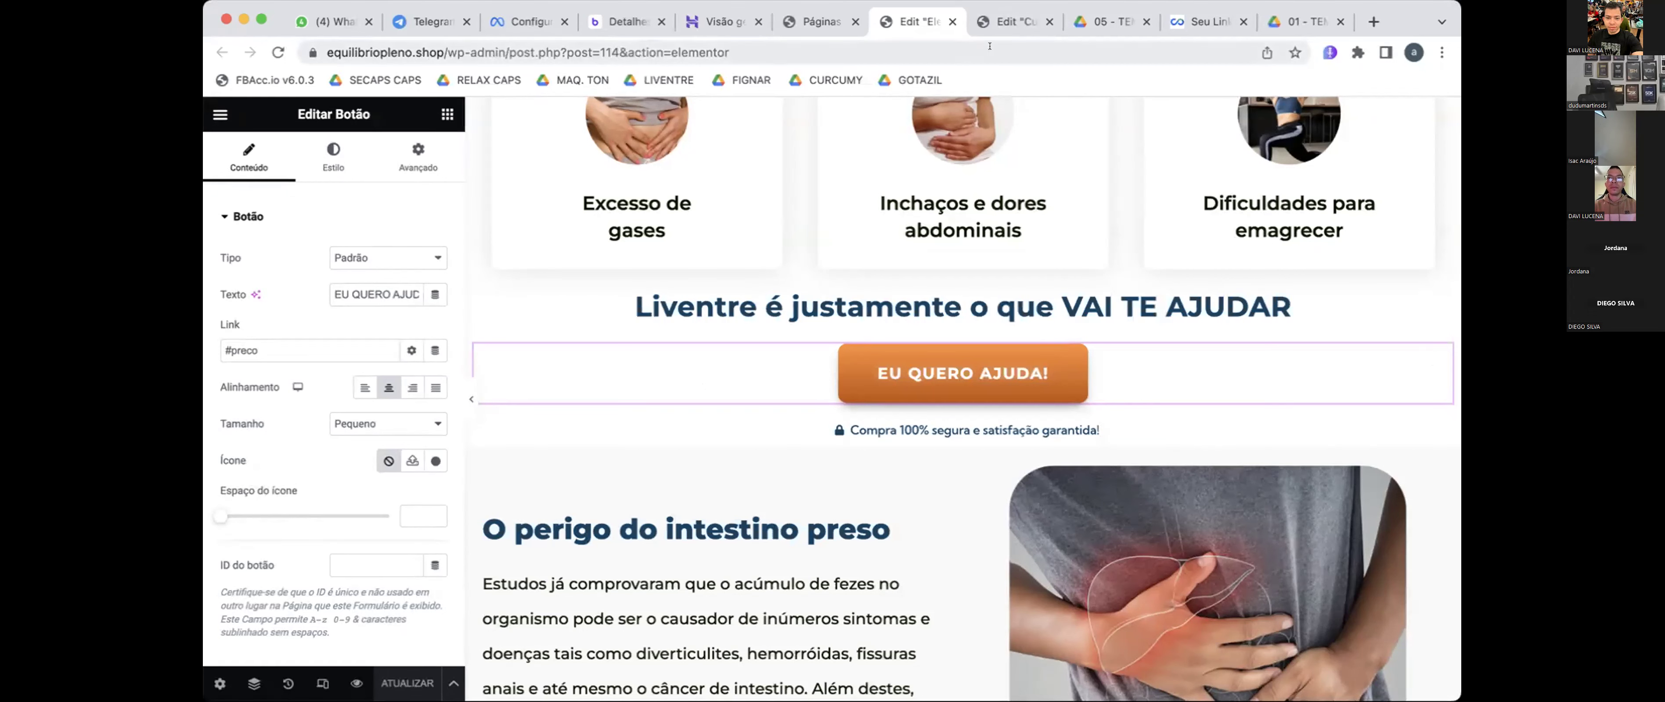
pyautogui.click(1007, 26)
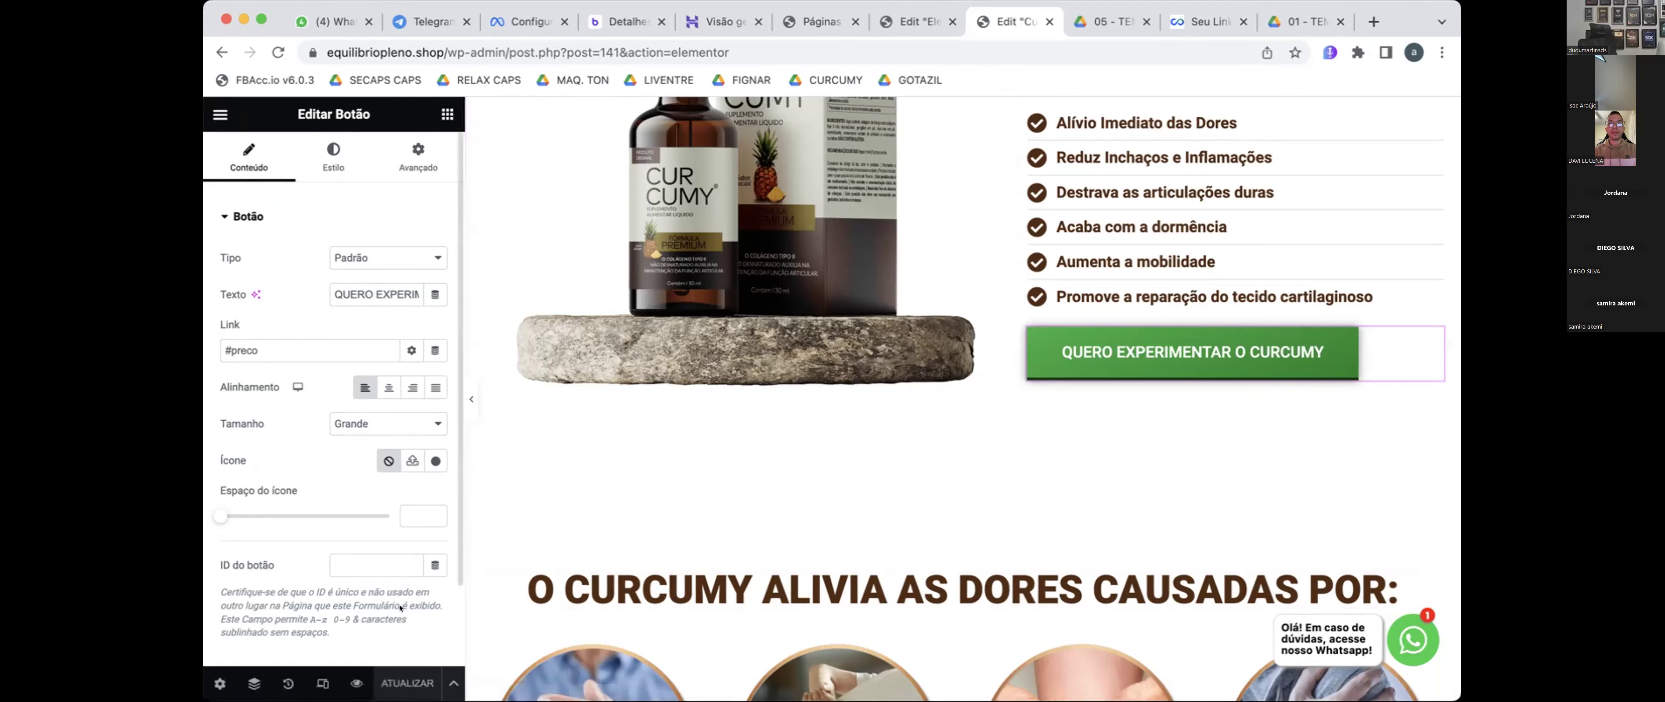
# - Preview the Curcumy page, look over its buttons against the editor, and close the preview
pyautogui.click(355, 683)
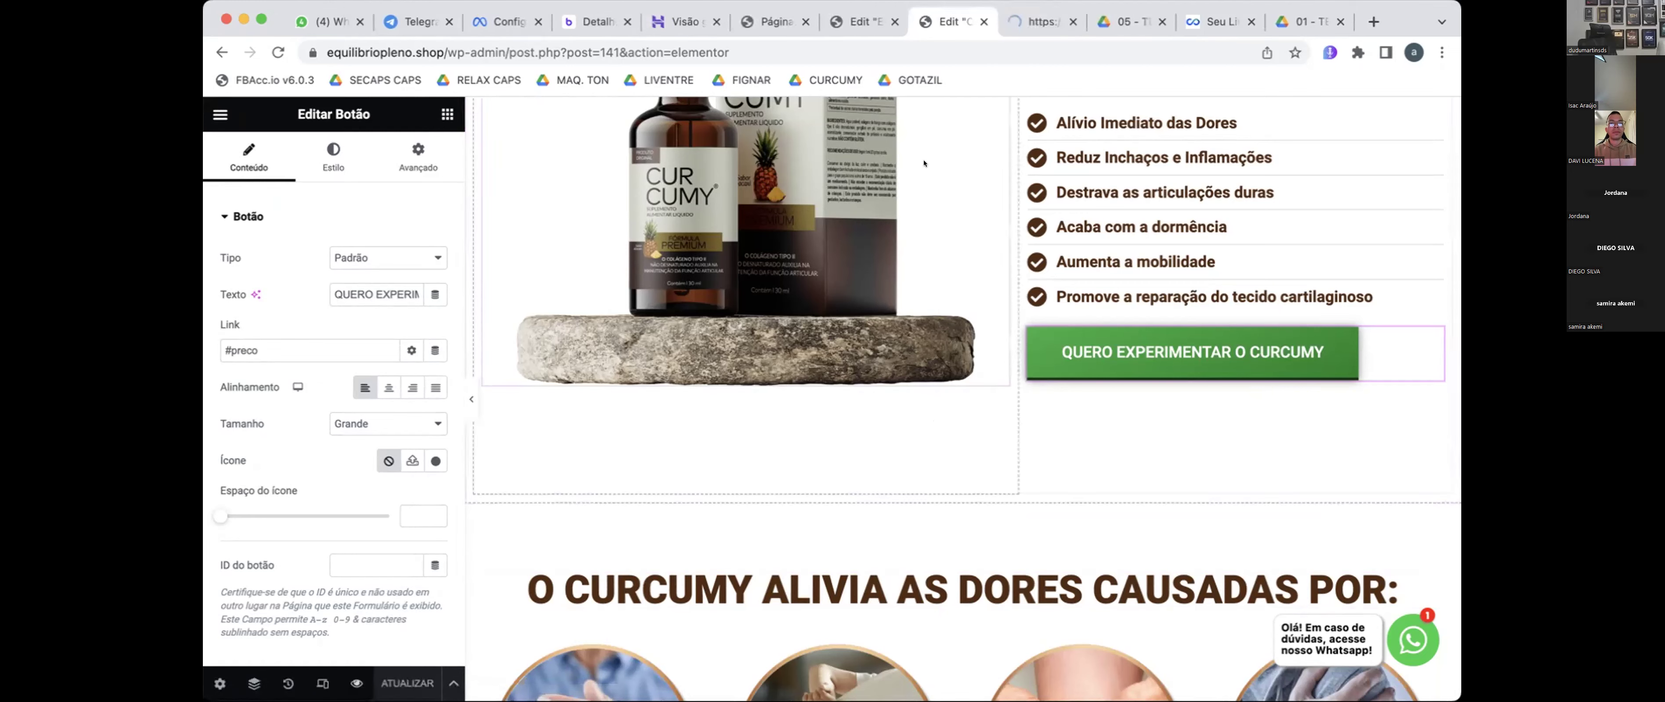
pyautogui.scroll(-15, 1001, 368)
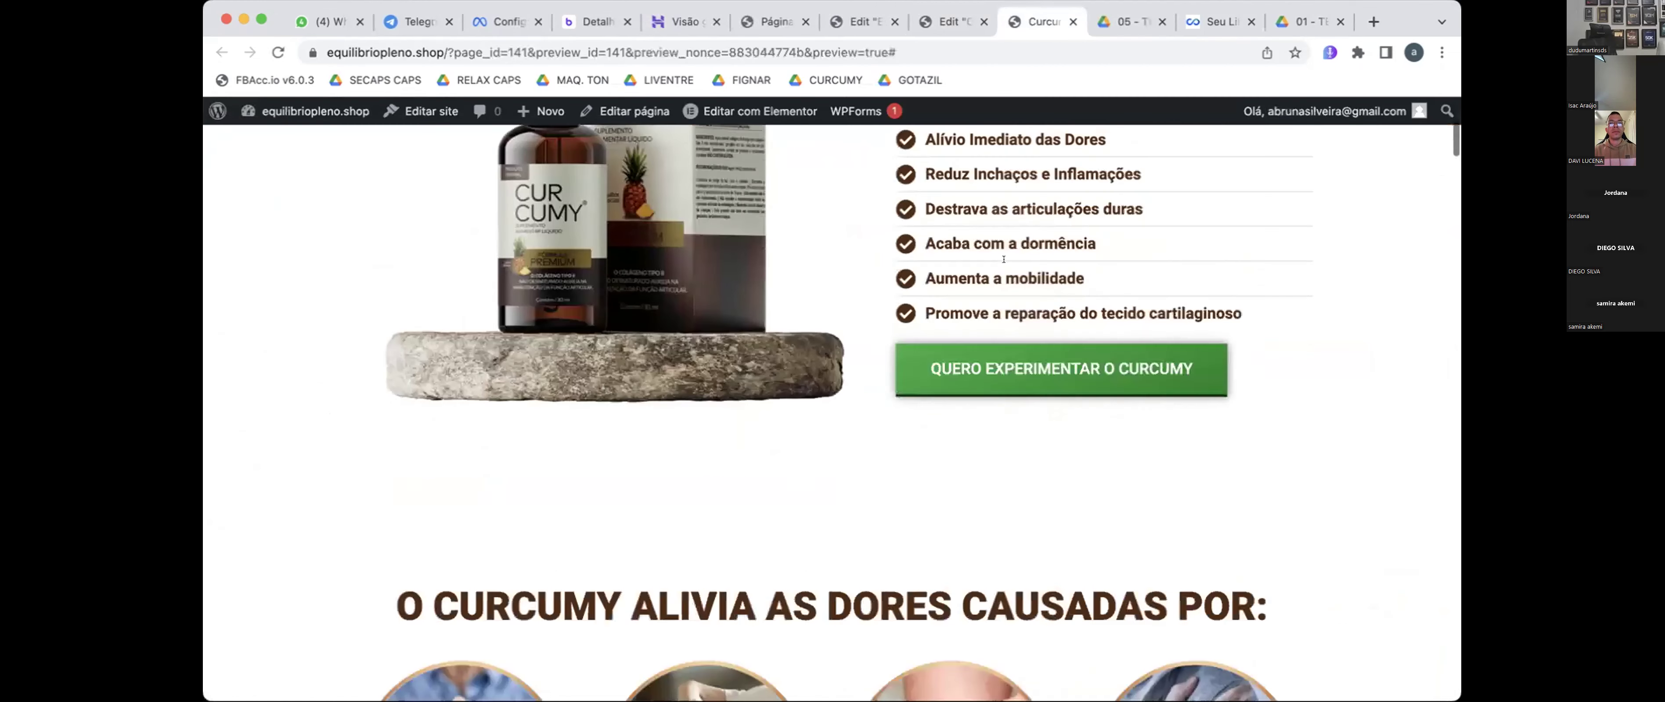
pyautogui.scroll(-20, 1000, 369)
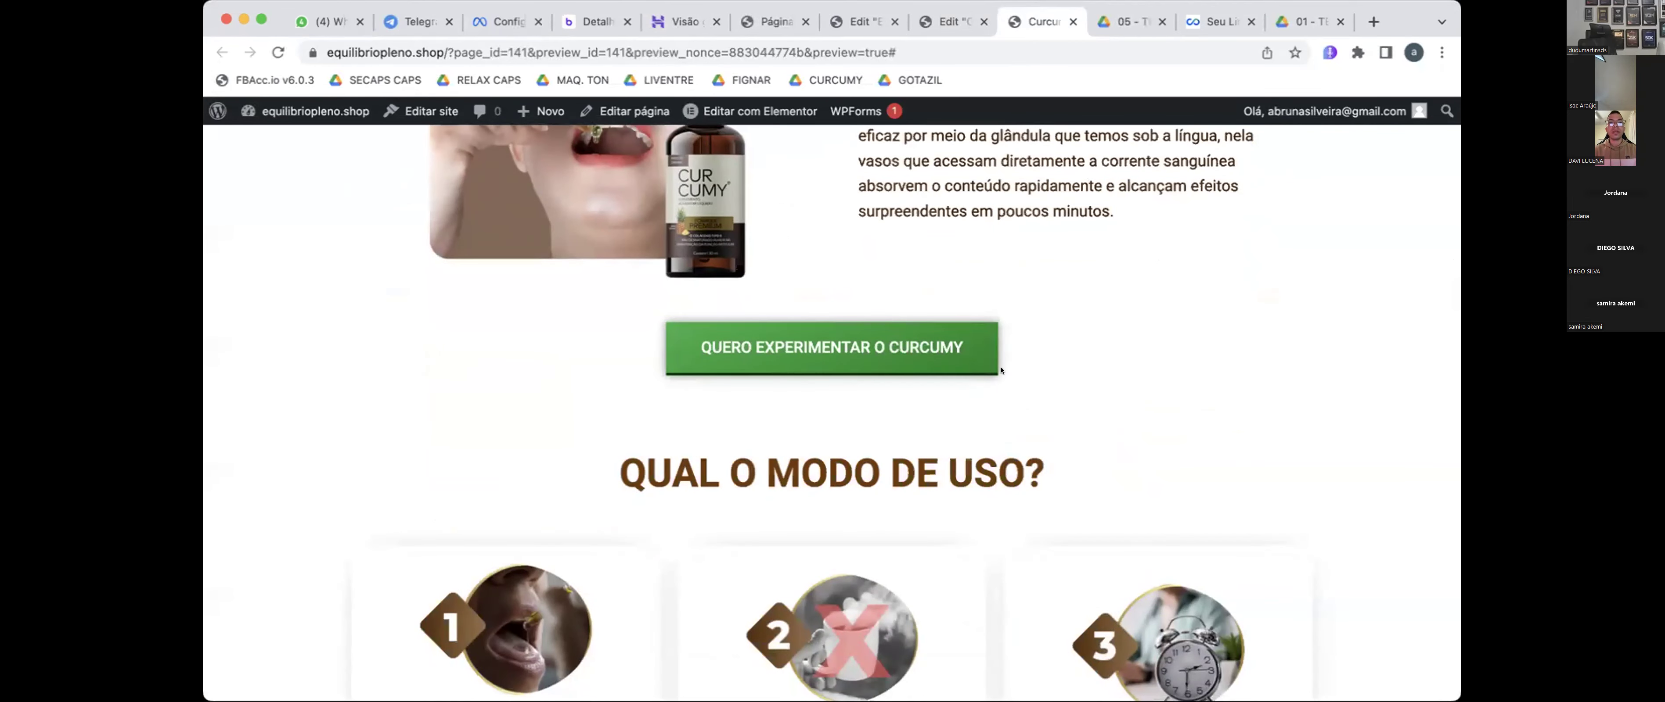
pyautogui.click(950, 22)
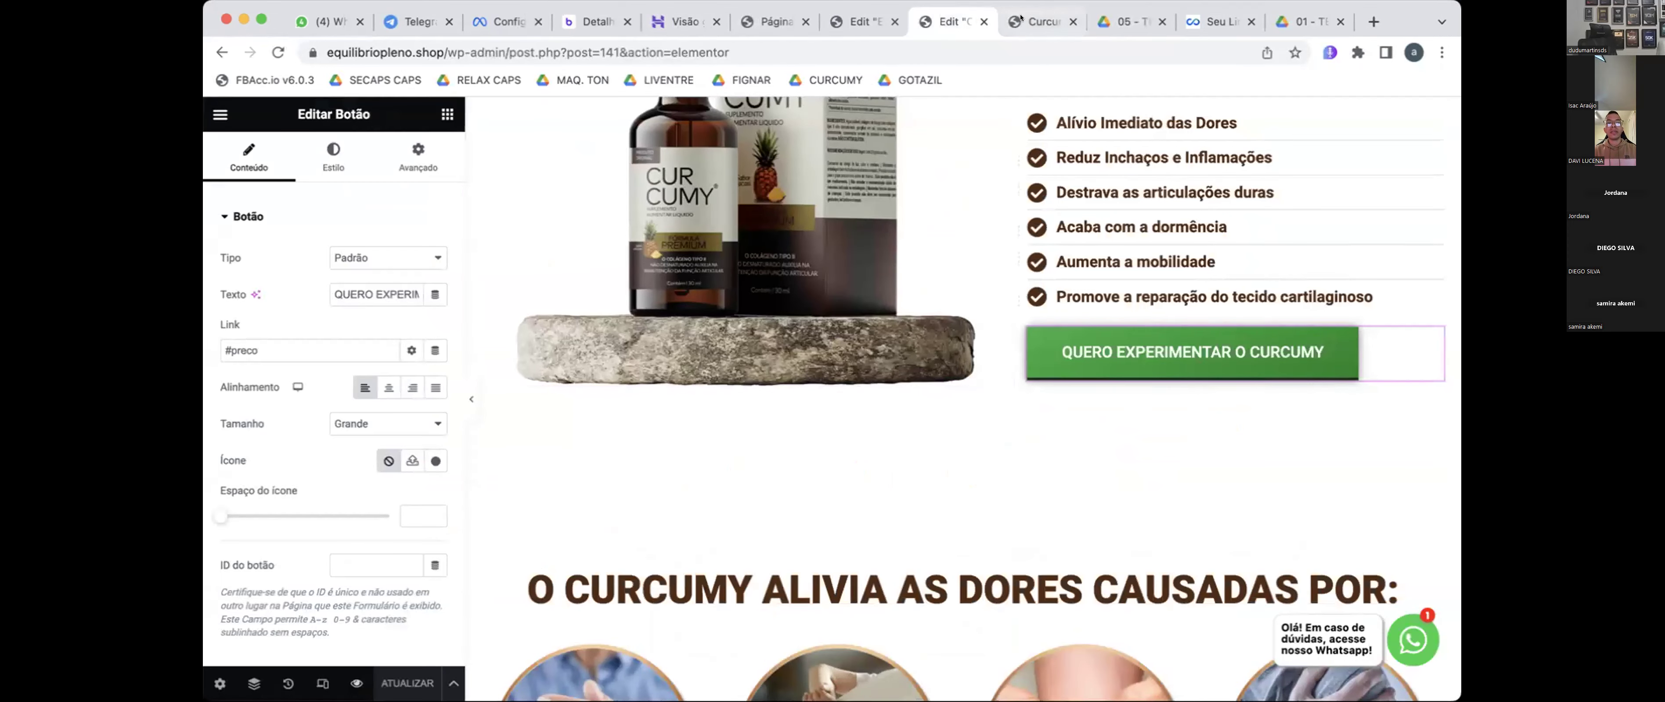
pyautogui.click(1032, 21)
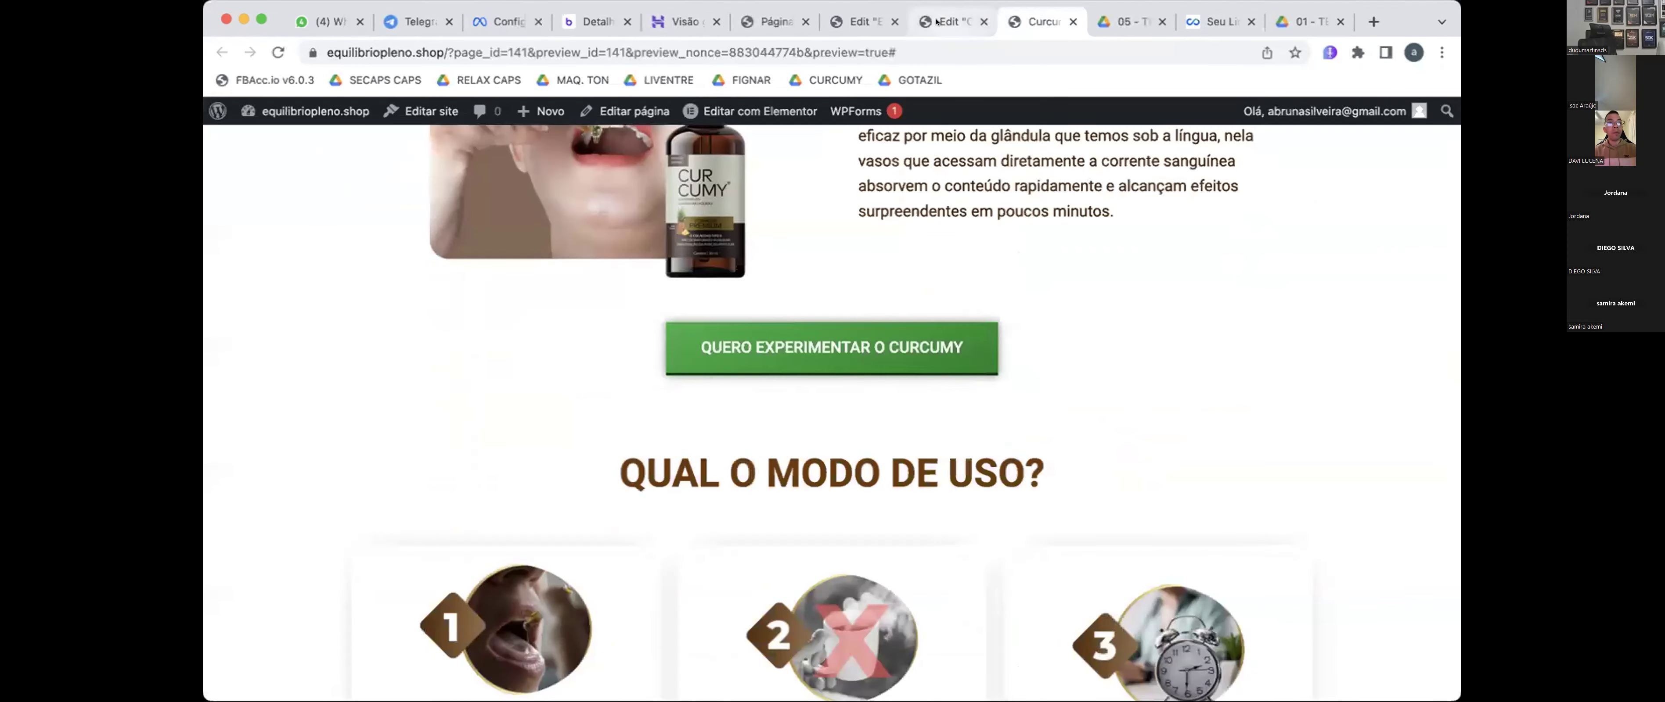
pyautogui.click(950, 21)
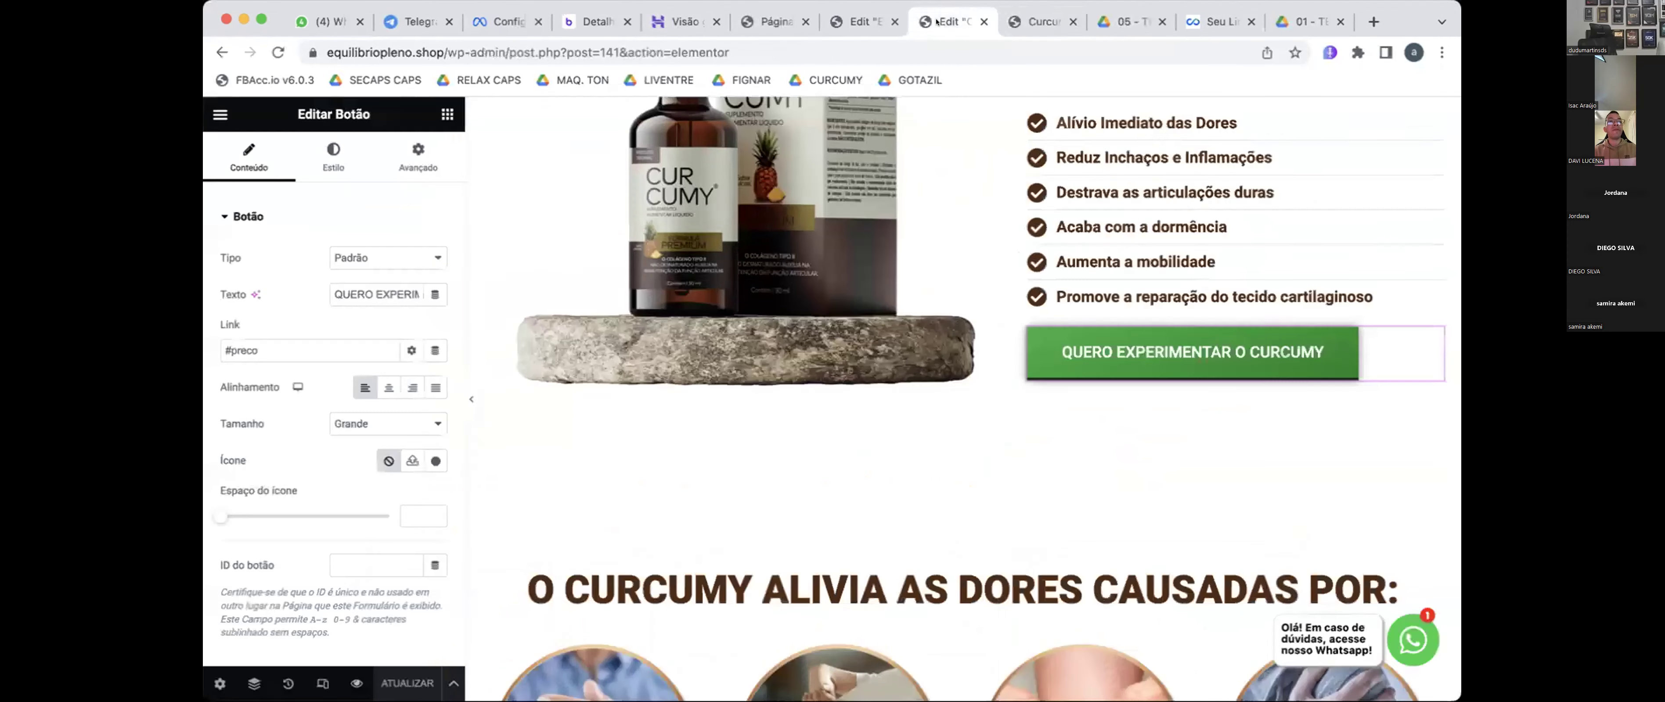
pyautogui.click(1072, 21)
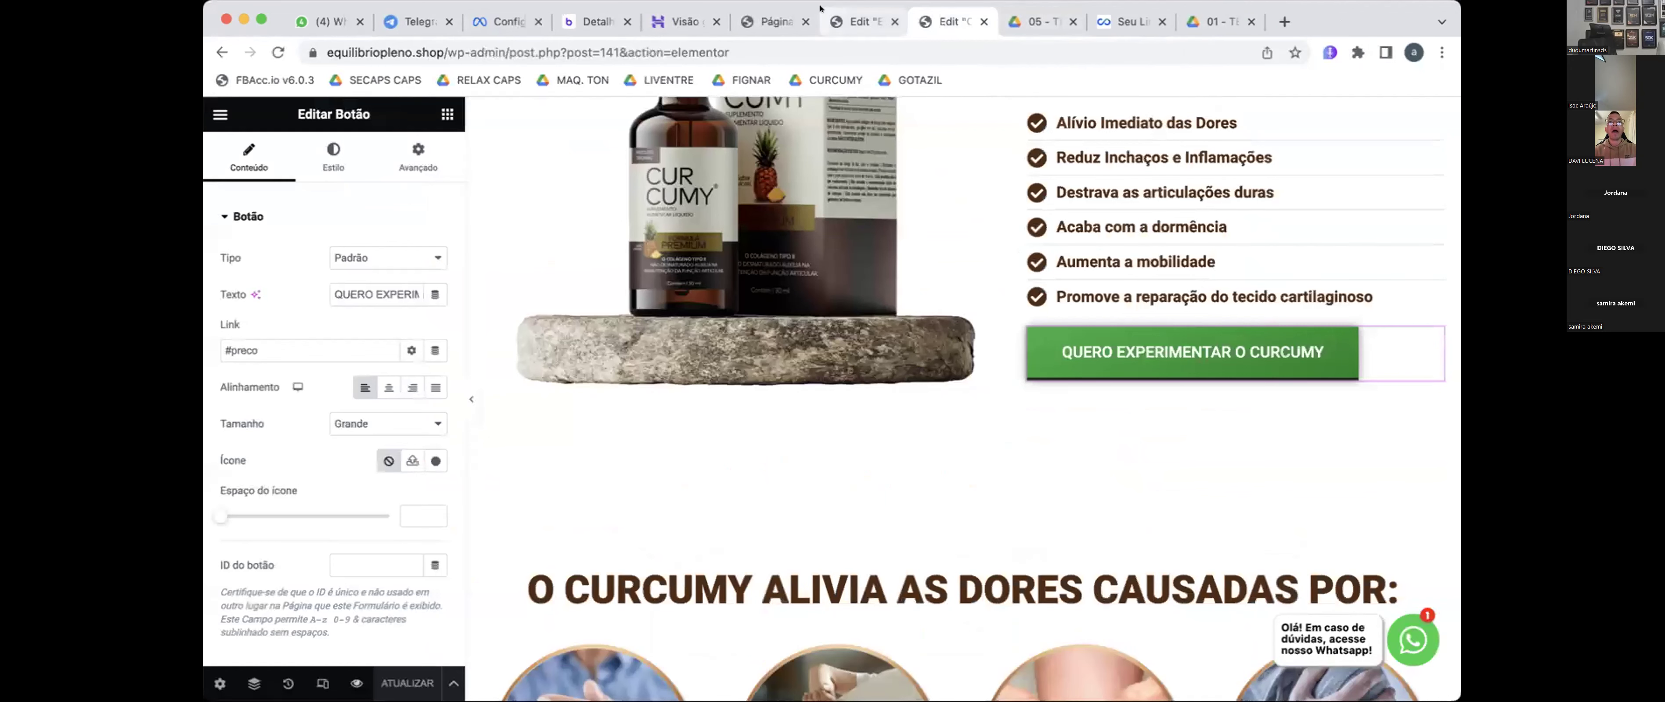
# - View the published Curcumy PV page from the WordPress page list and open its address in the incognito window
pyautogui.click(767, 21)
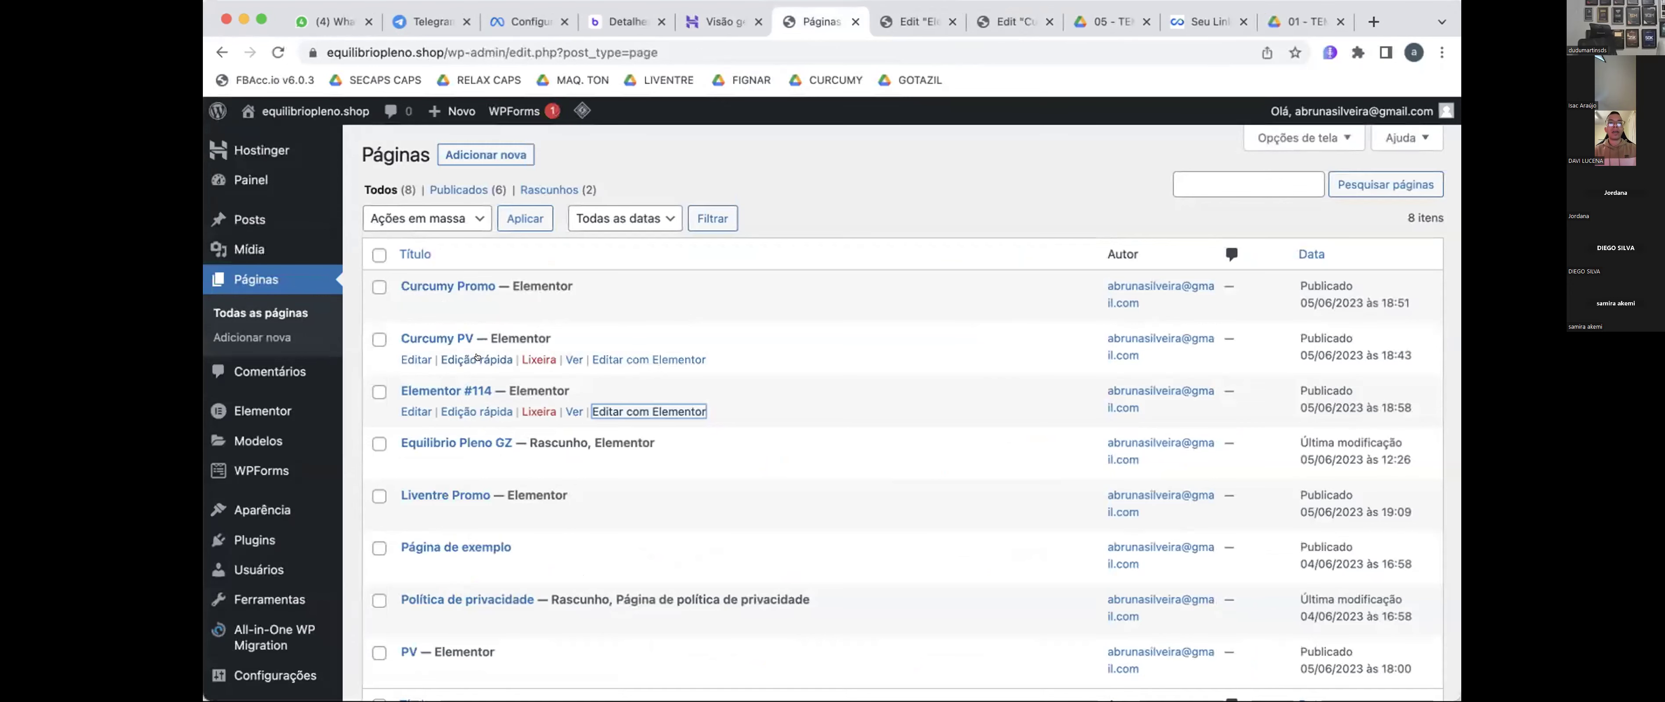
pyautogui.click(574, 360)
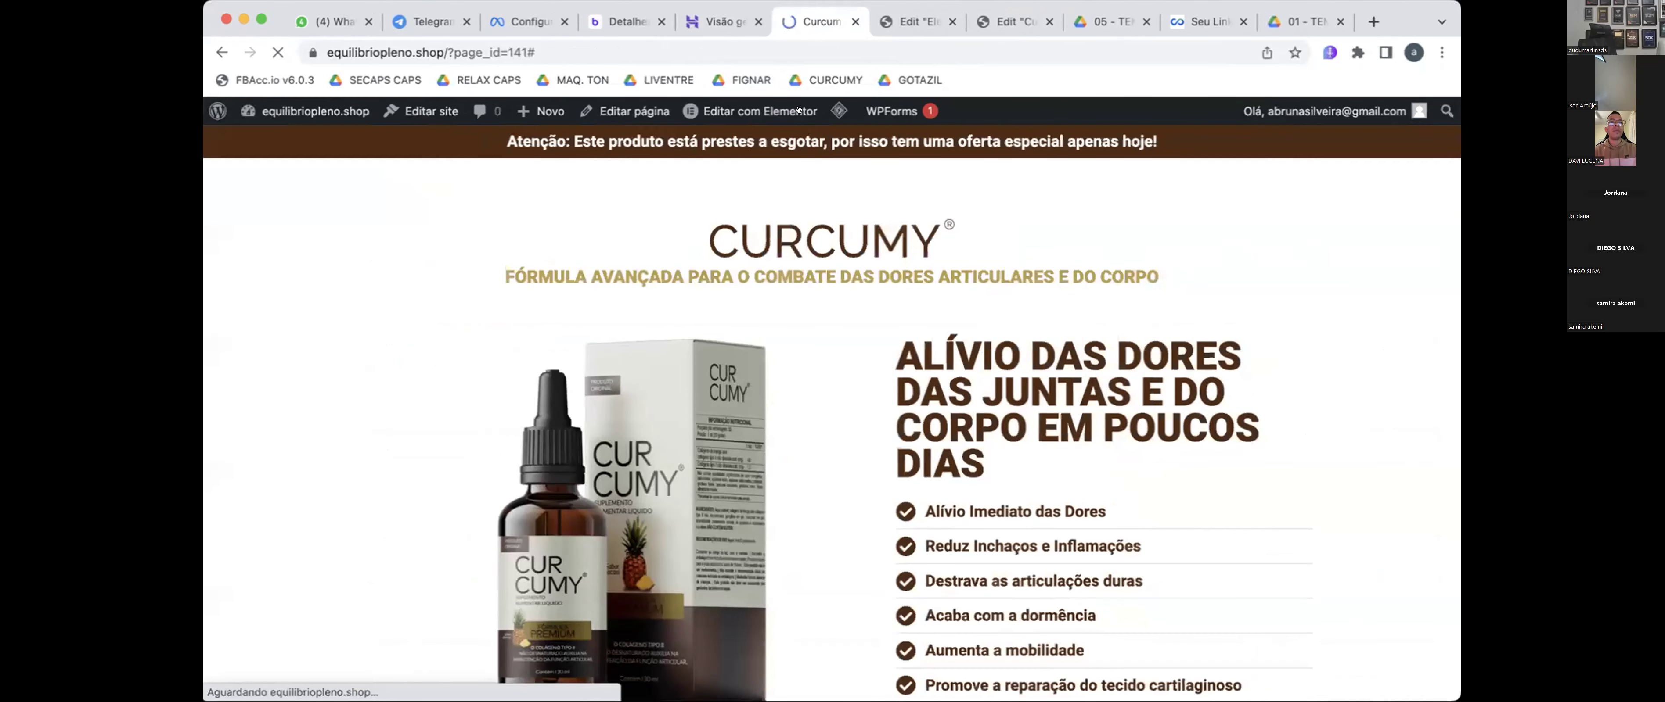
pyautogui.click(815, 51)
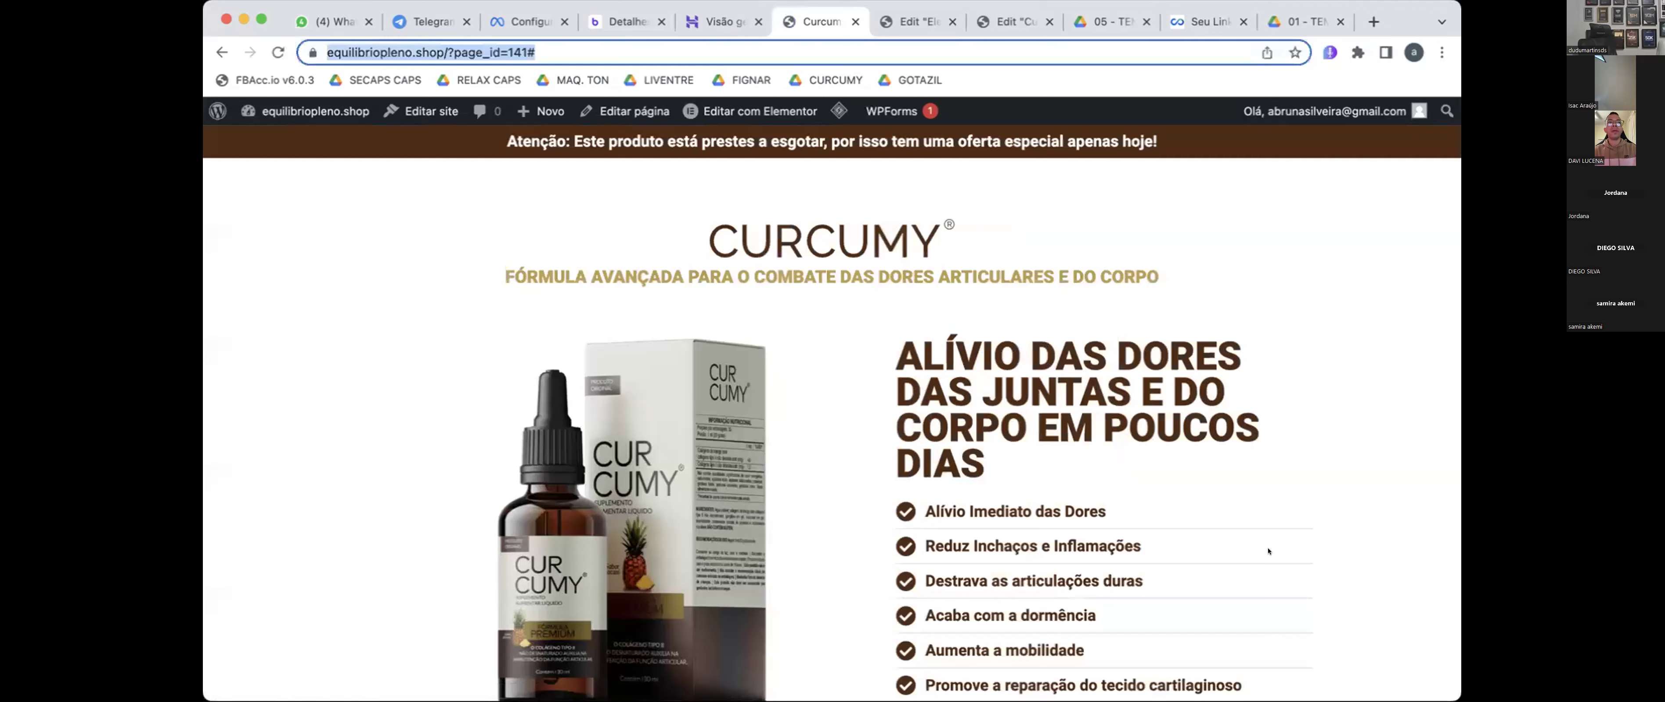
pyautogui.press('super+Tab')
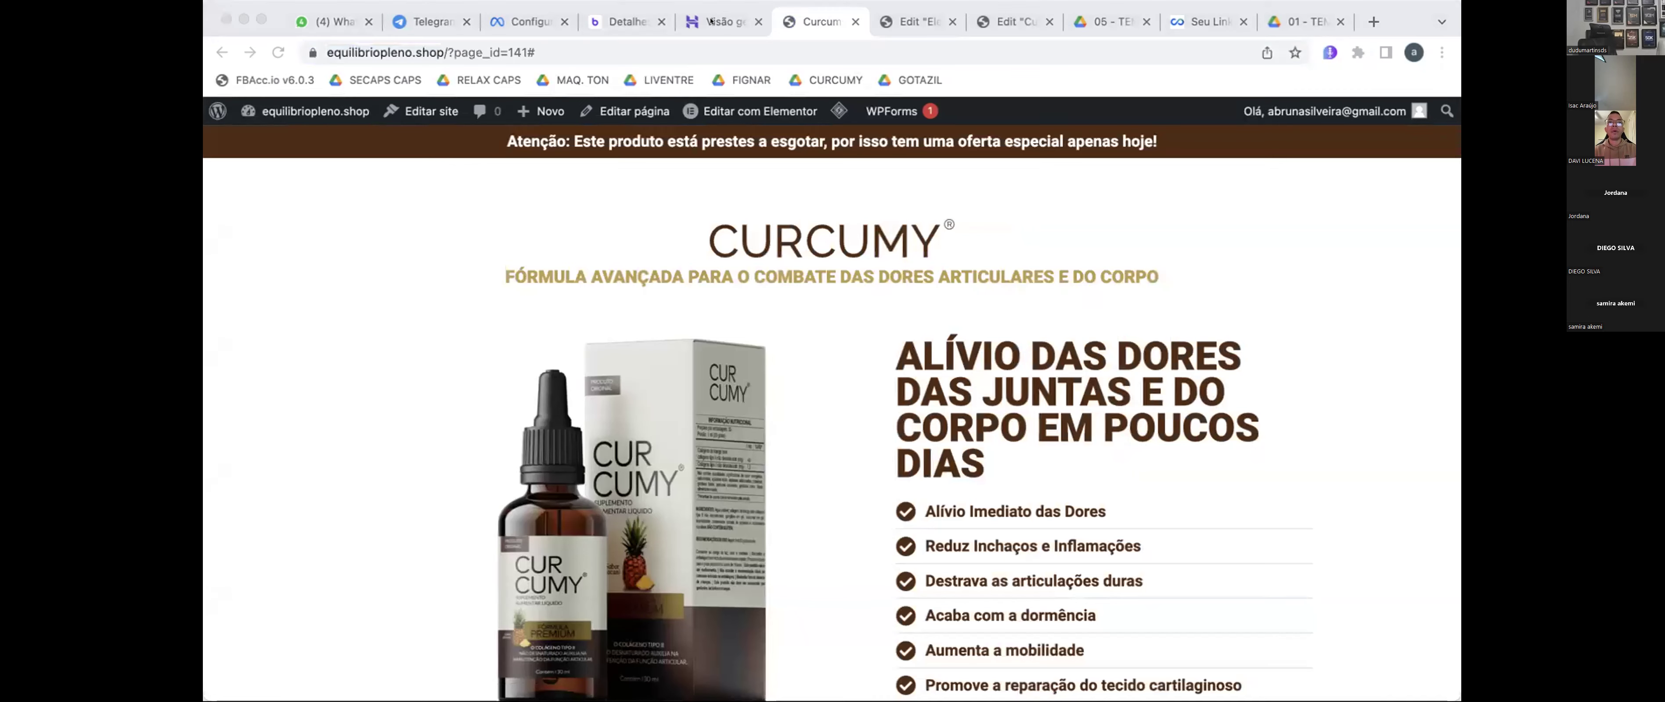
pyautogui.press('super+grave')
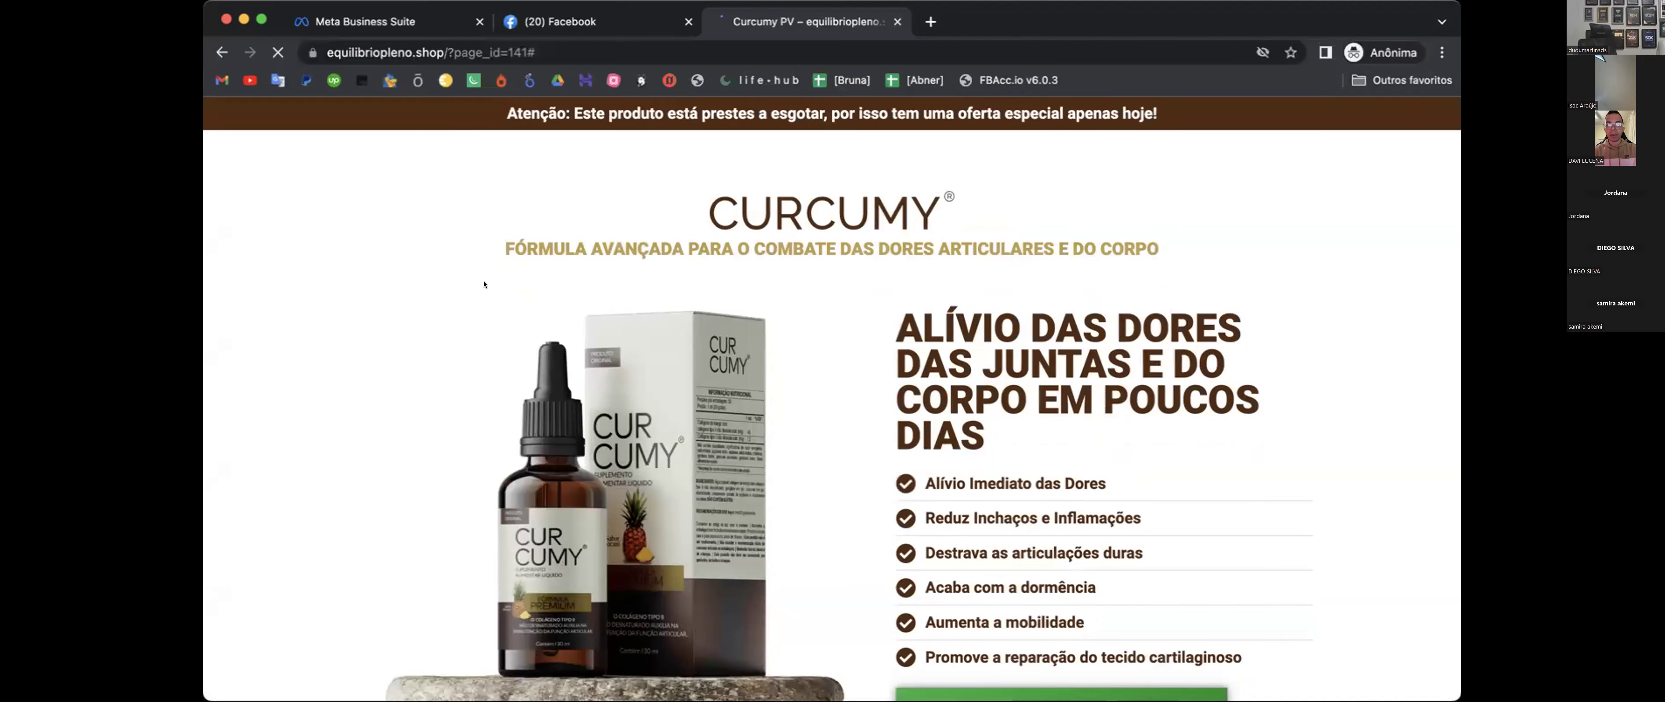
# - Review the Curcumy page's sections and buttons in the incognito window, minimize it, and return to the Curcumy Elementor editor
pyautogui.scroll(-15, 483, 285)
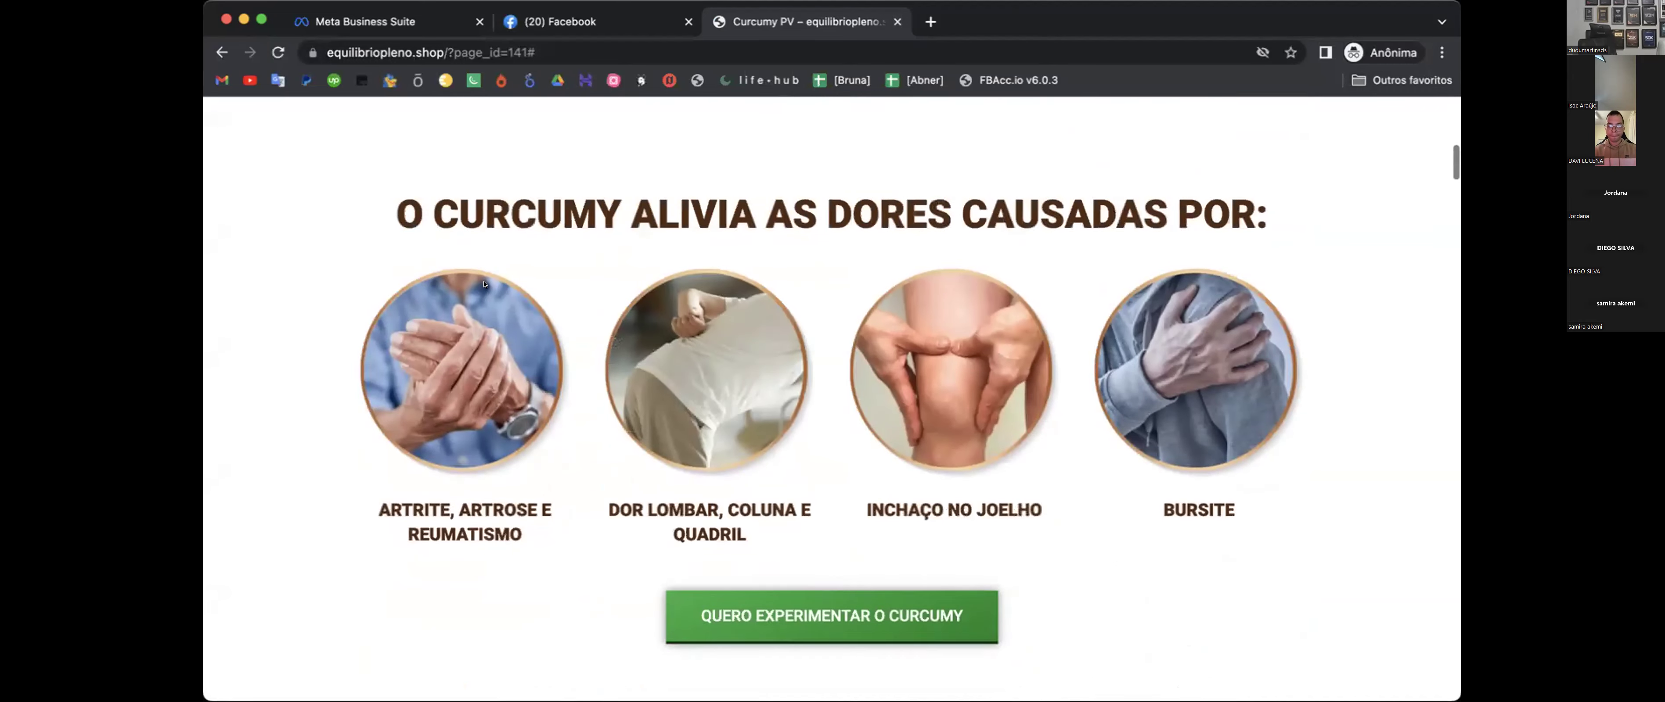
pyautogui.scroll(-9, 361, 410)
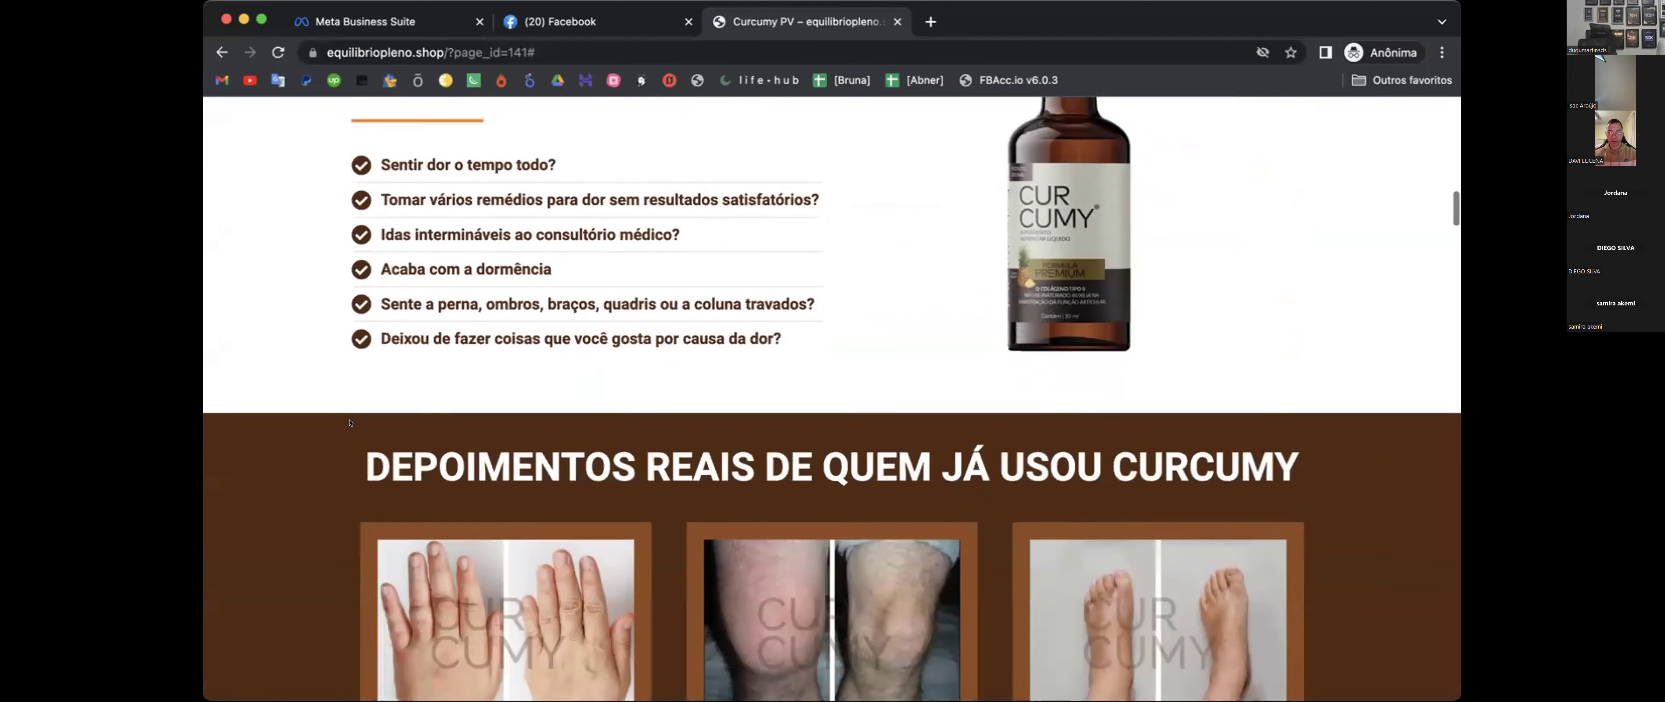
pyautogui.scroll(-10, 1322, 297)
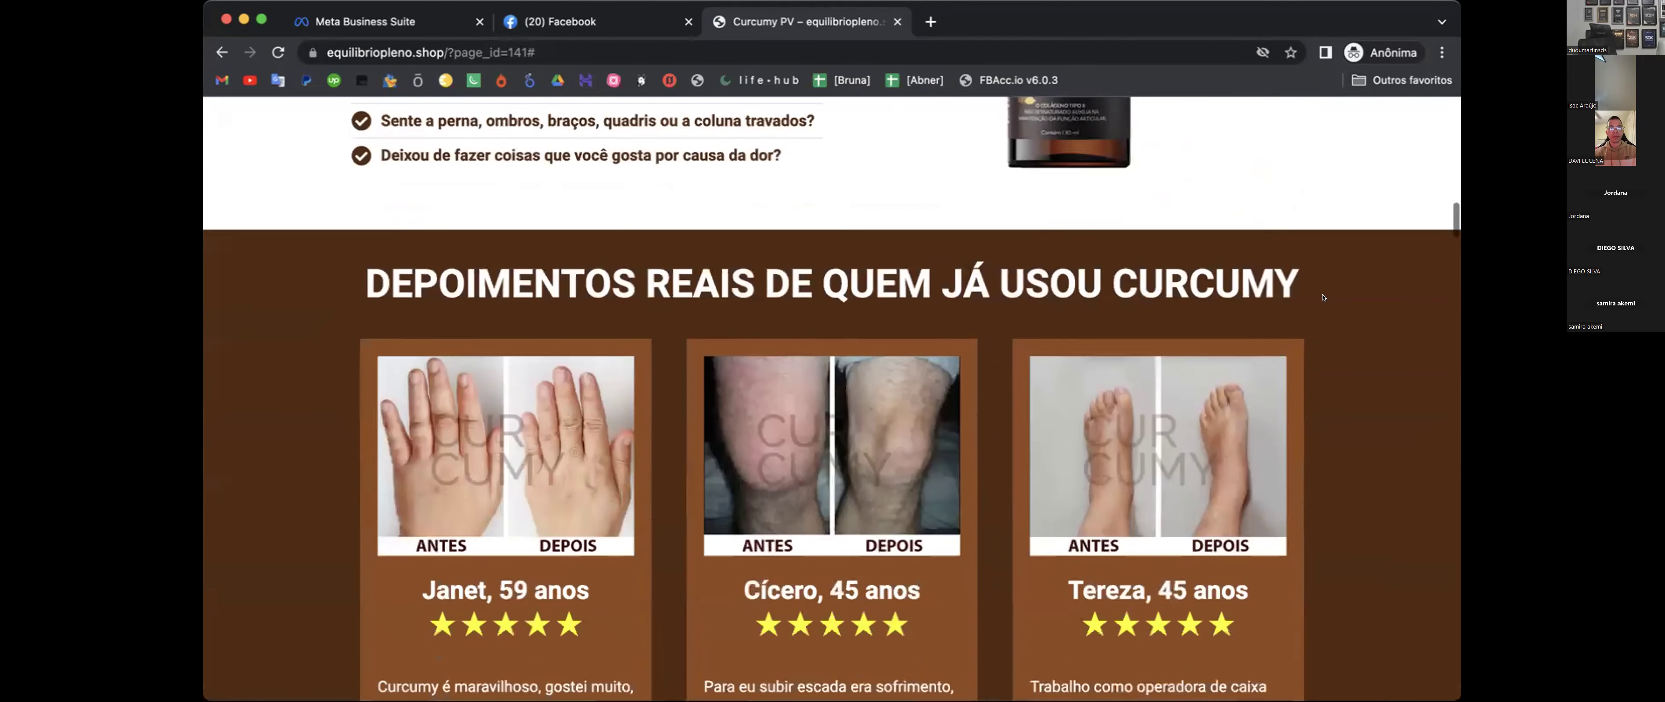
pyautogui.scroll(-10, 1322, 298)
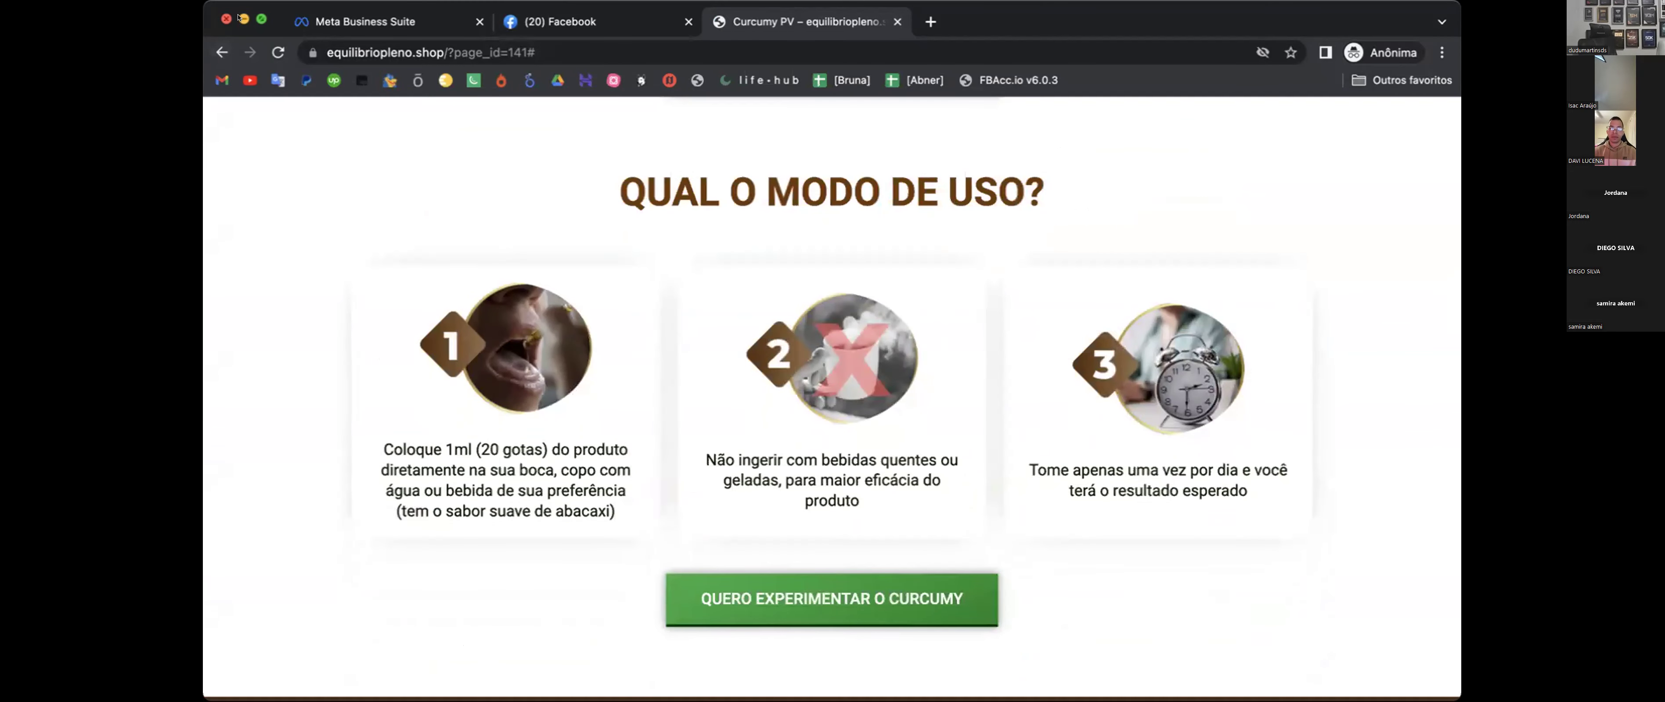
pyautogui.click(243, 18)
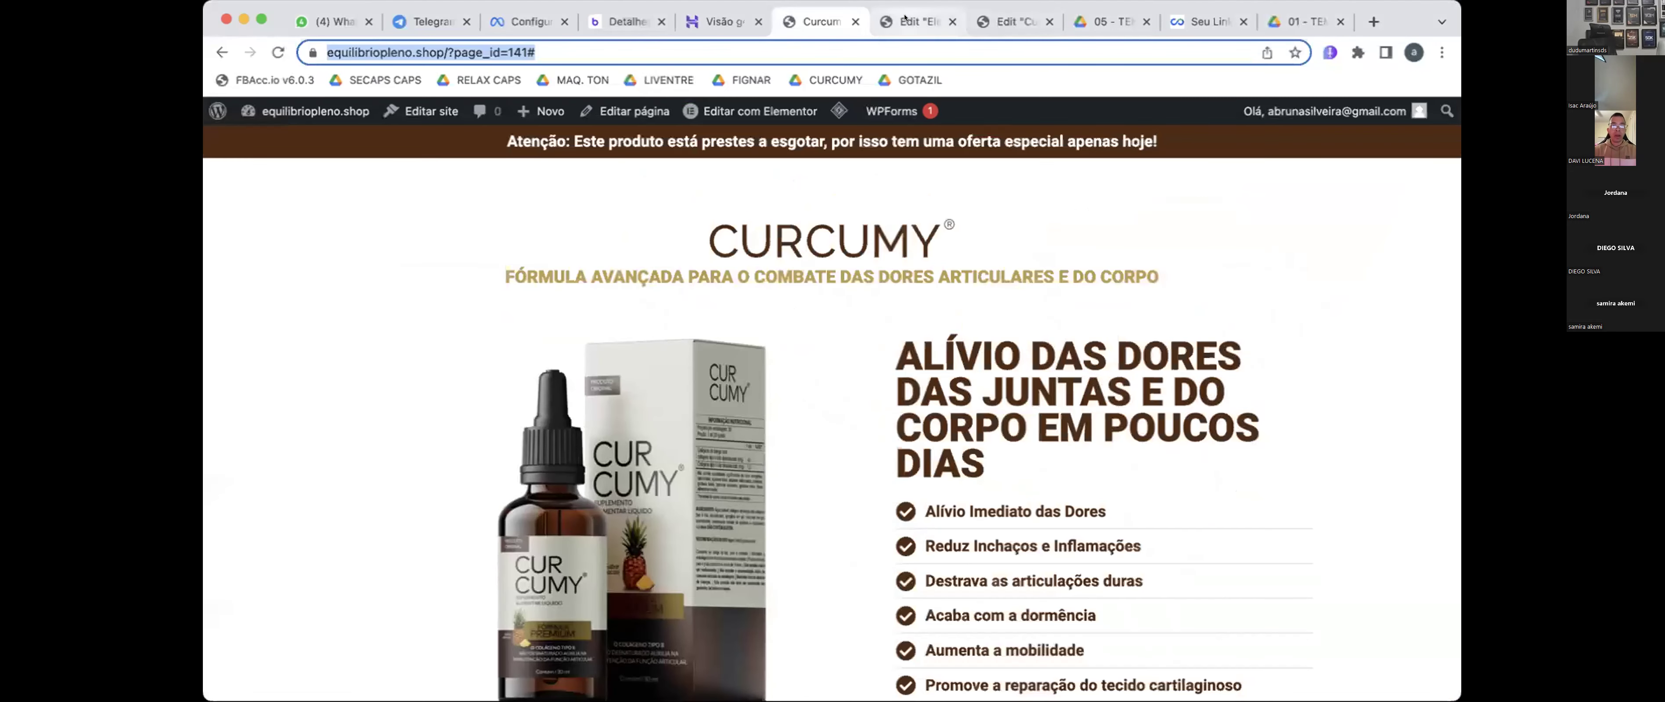
pyautogui.hotkey('ctrl', 'Tab')
pyautogui.click(1017, 21)
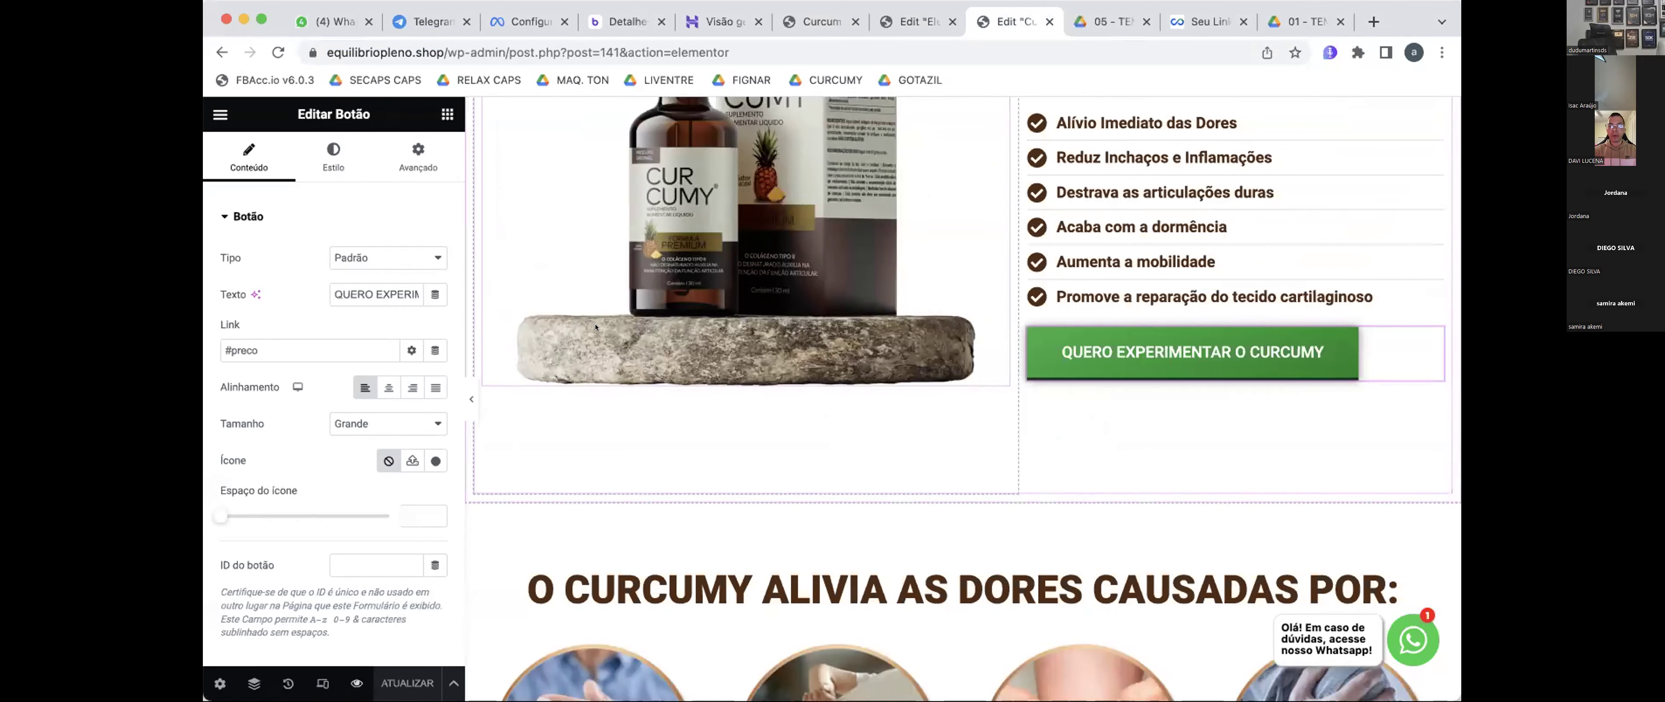
pyautogui.scroll(5, 594, 326)
pyautogui.scroll(-6, 595, 326)
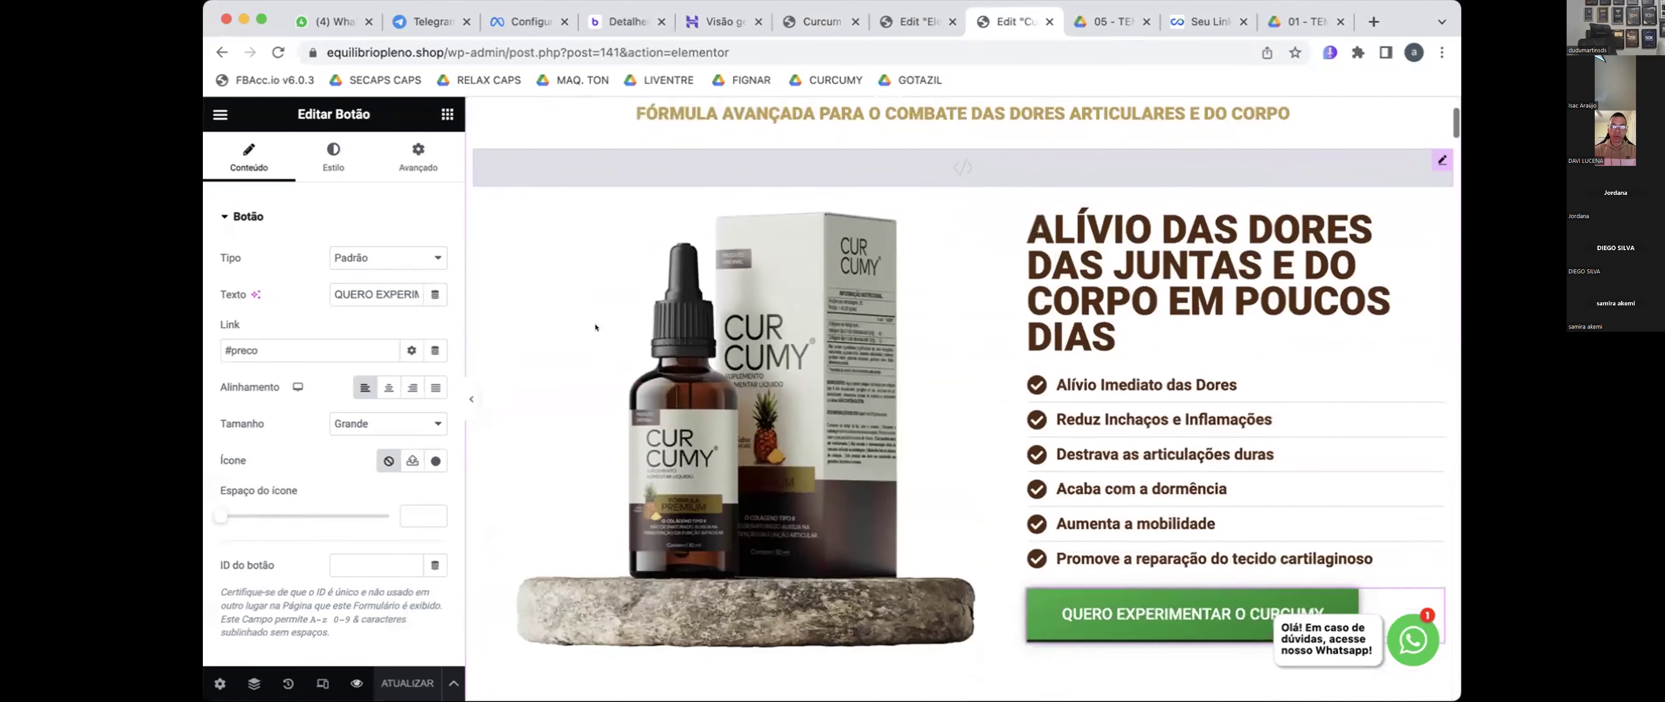
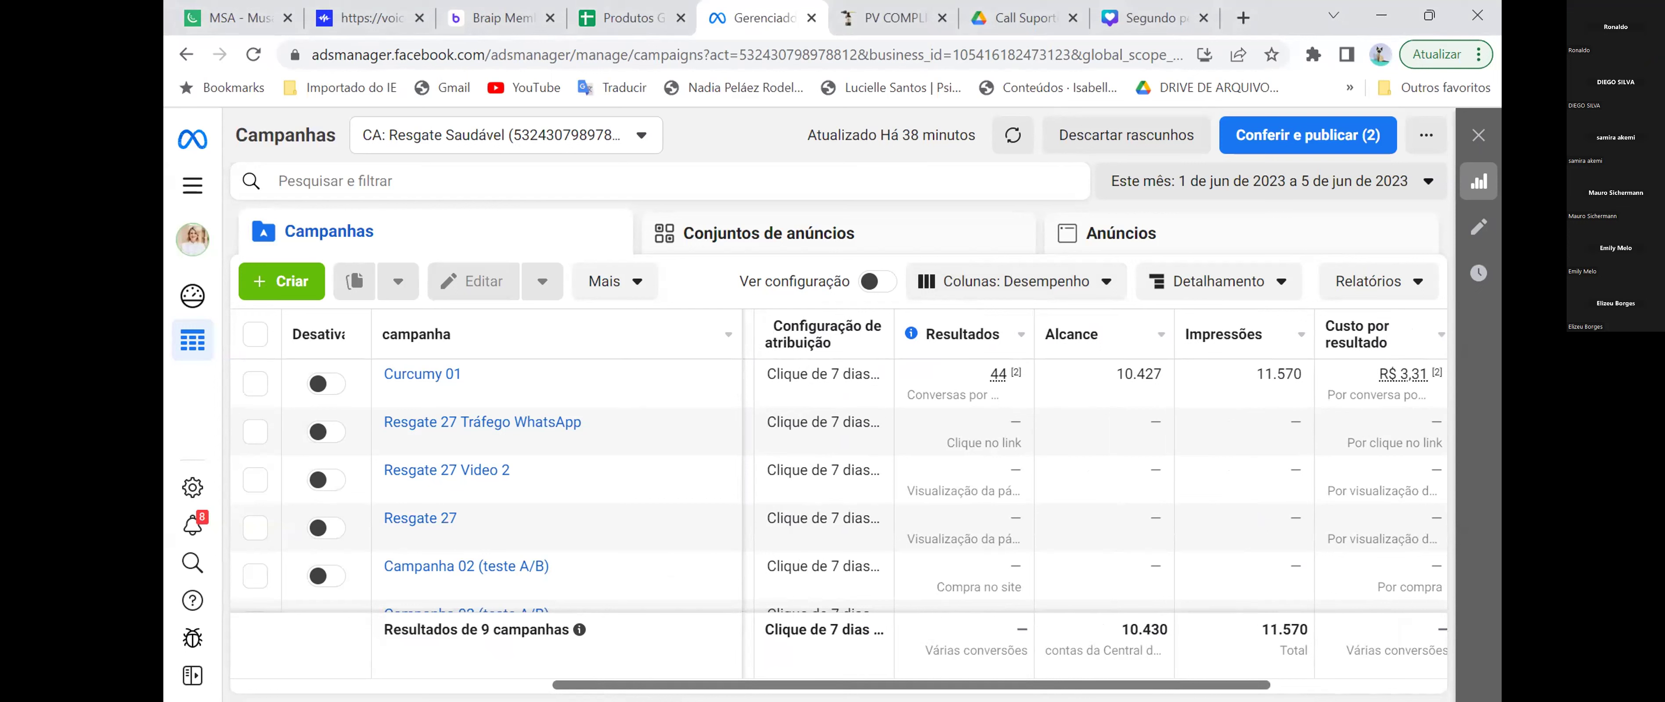
# - Examine the Curcumy 01 campaign's results, reach, impressions, cost per result and amount spent in the Ads Manager campaign table
pyautogui.hscroll(2, 1002, 504)
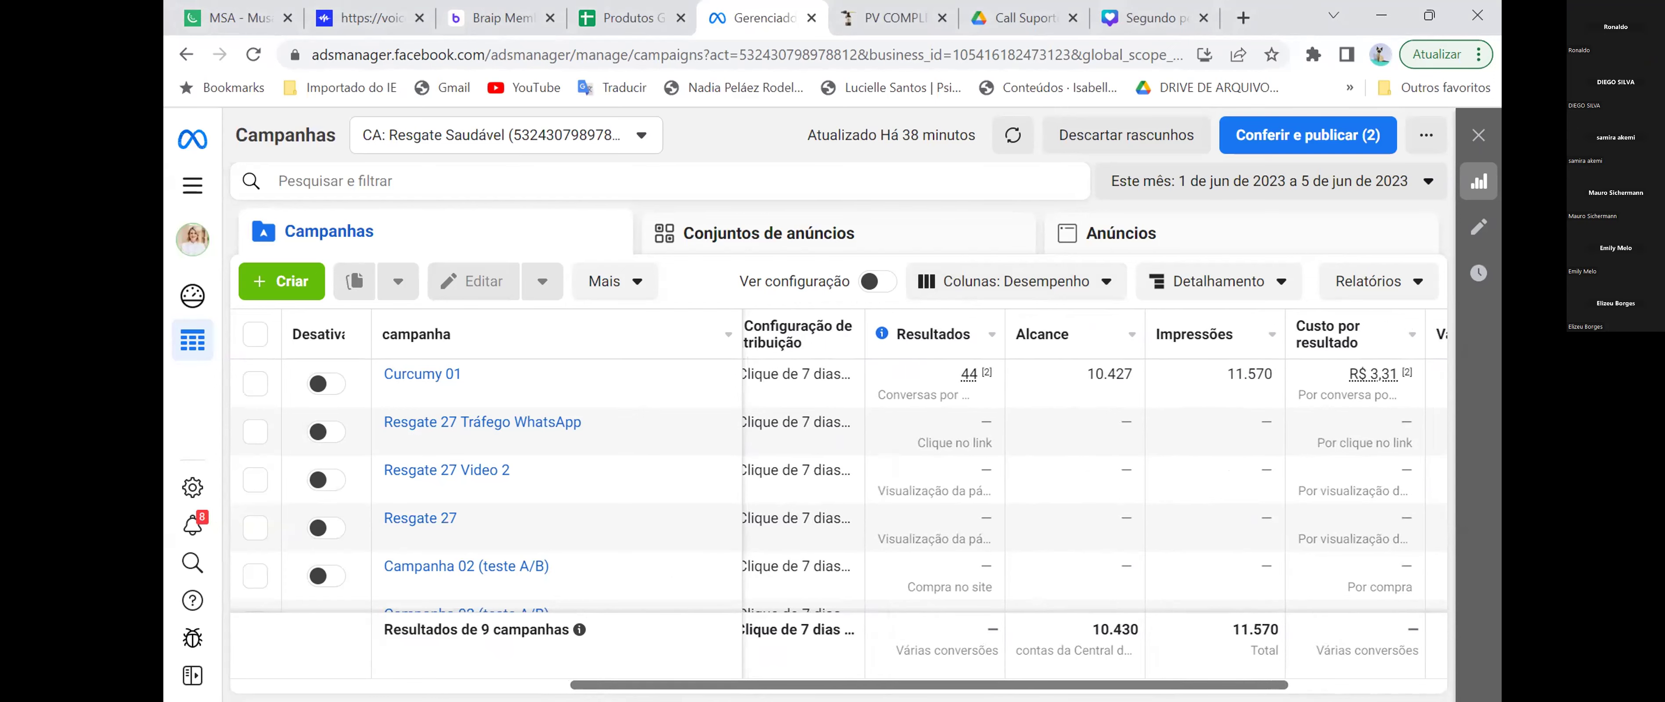
pyautogui.hscroll(3, 1002, 504)
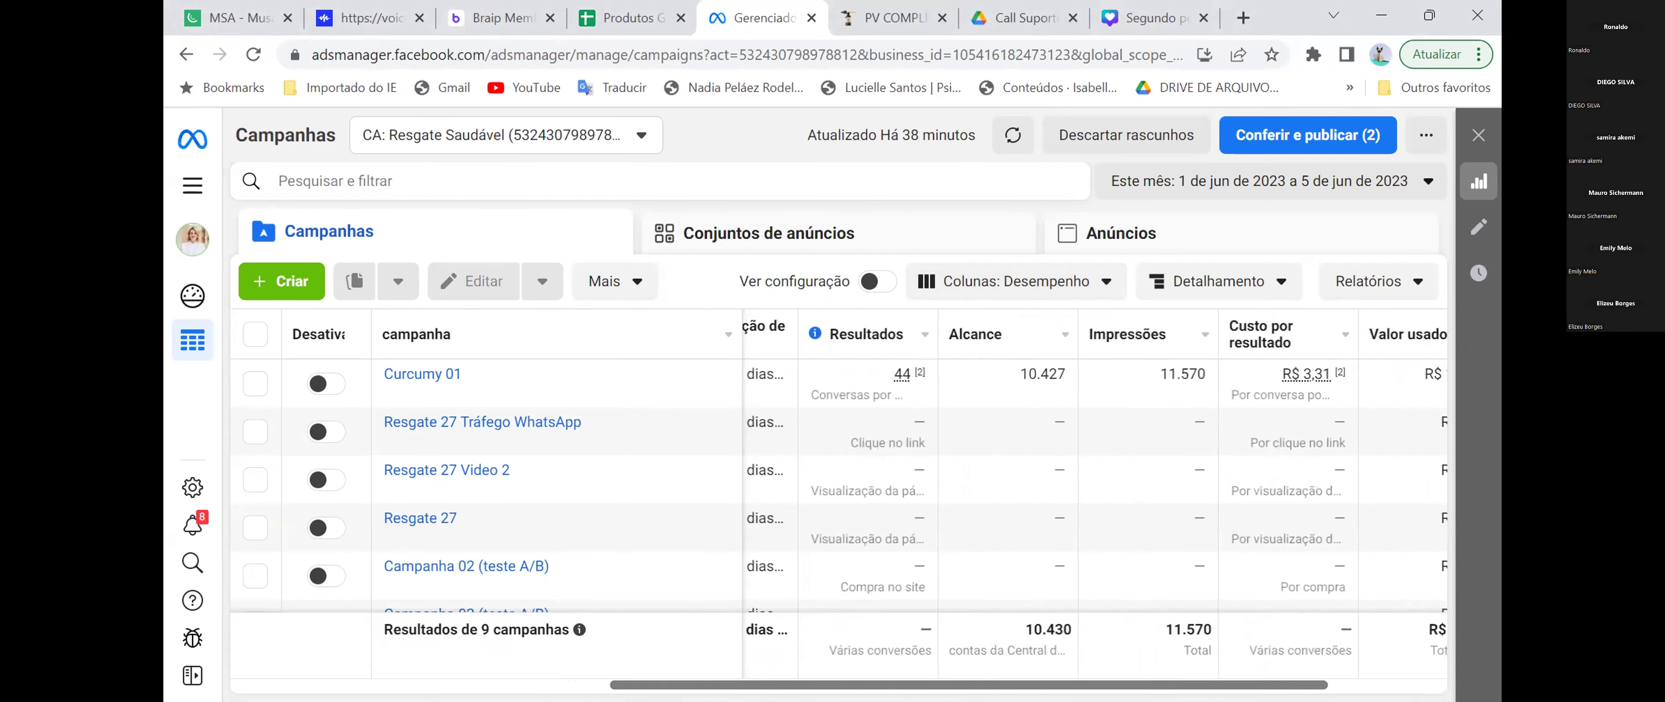
pyautogui.hscroll(2, 1002, 504)
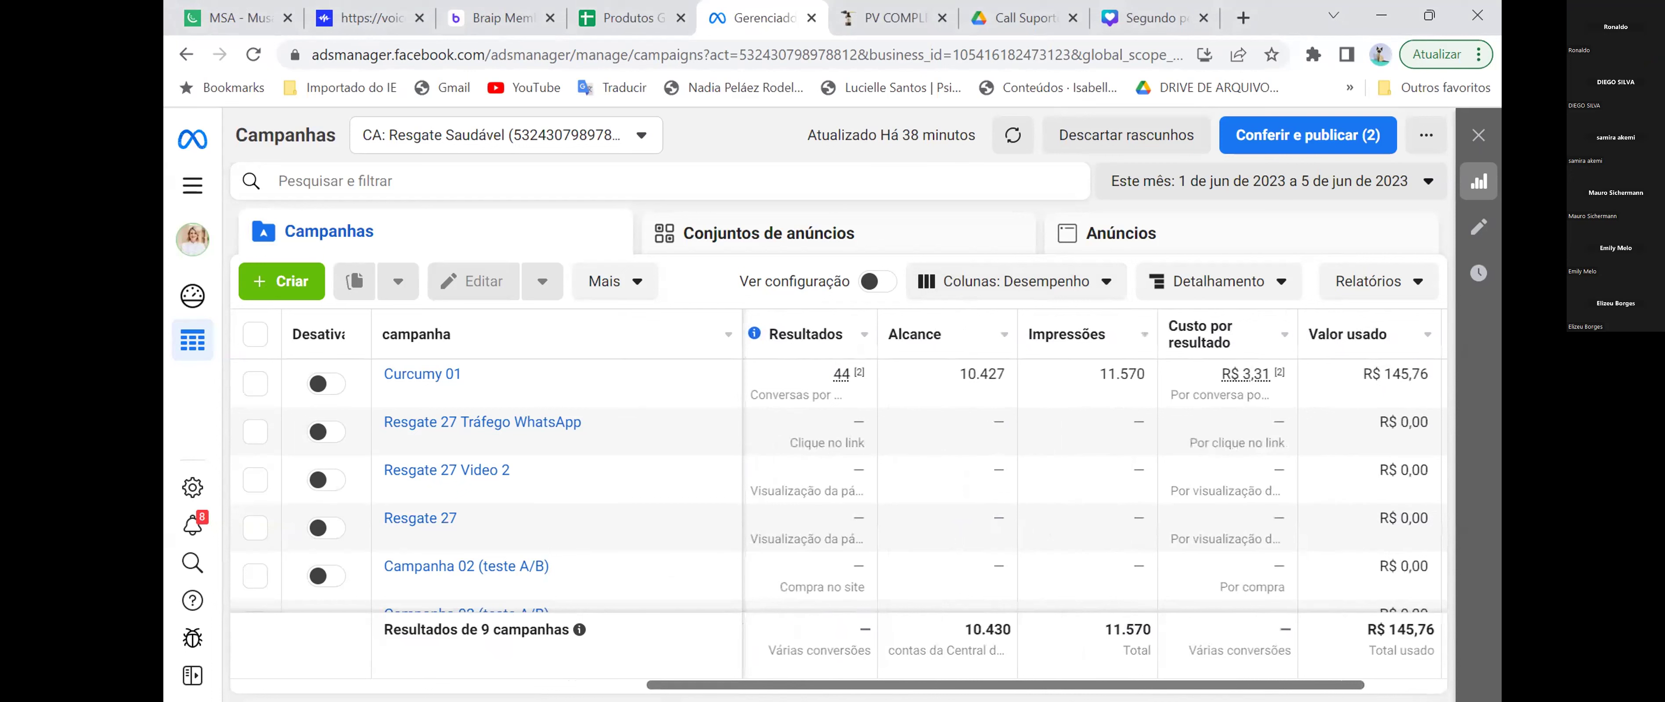
pyautogui.hscroll(1, 1002, 505)
pyautogui.hscroll(1, 1002, 505)
pyautogui.hscroll(1, 1002, 504)
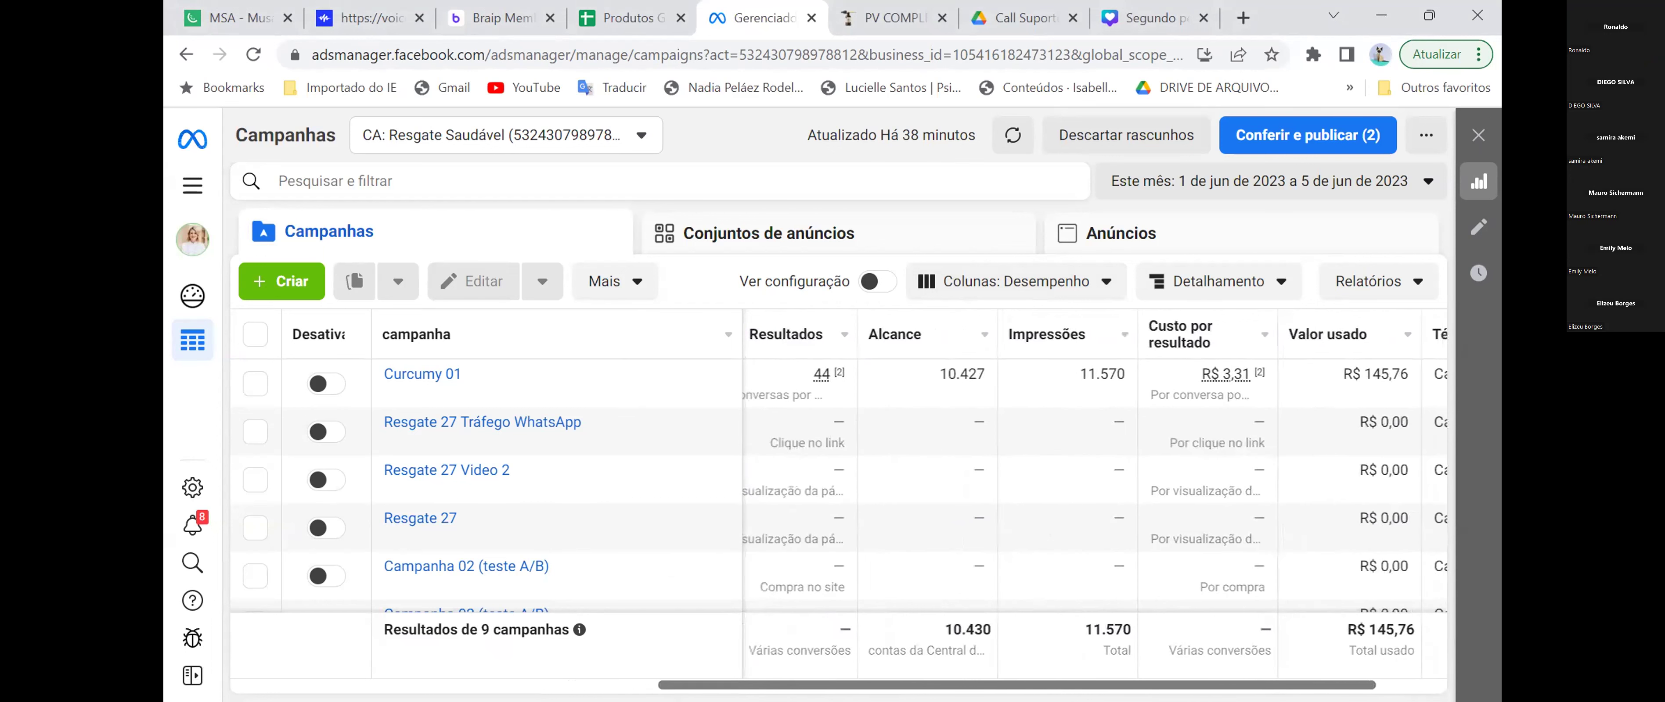
pyautogui.hscroll(3, 1002, 504)
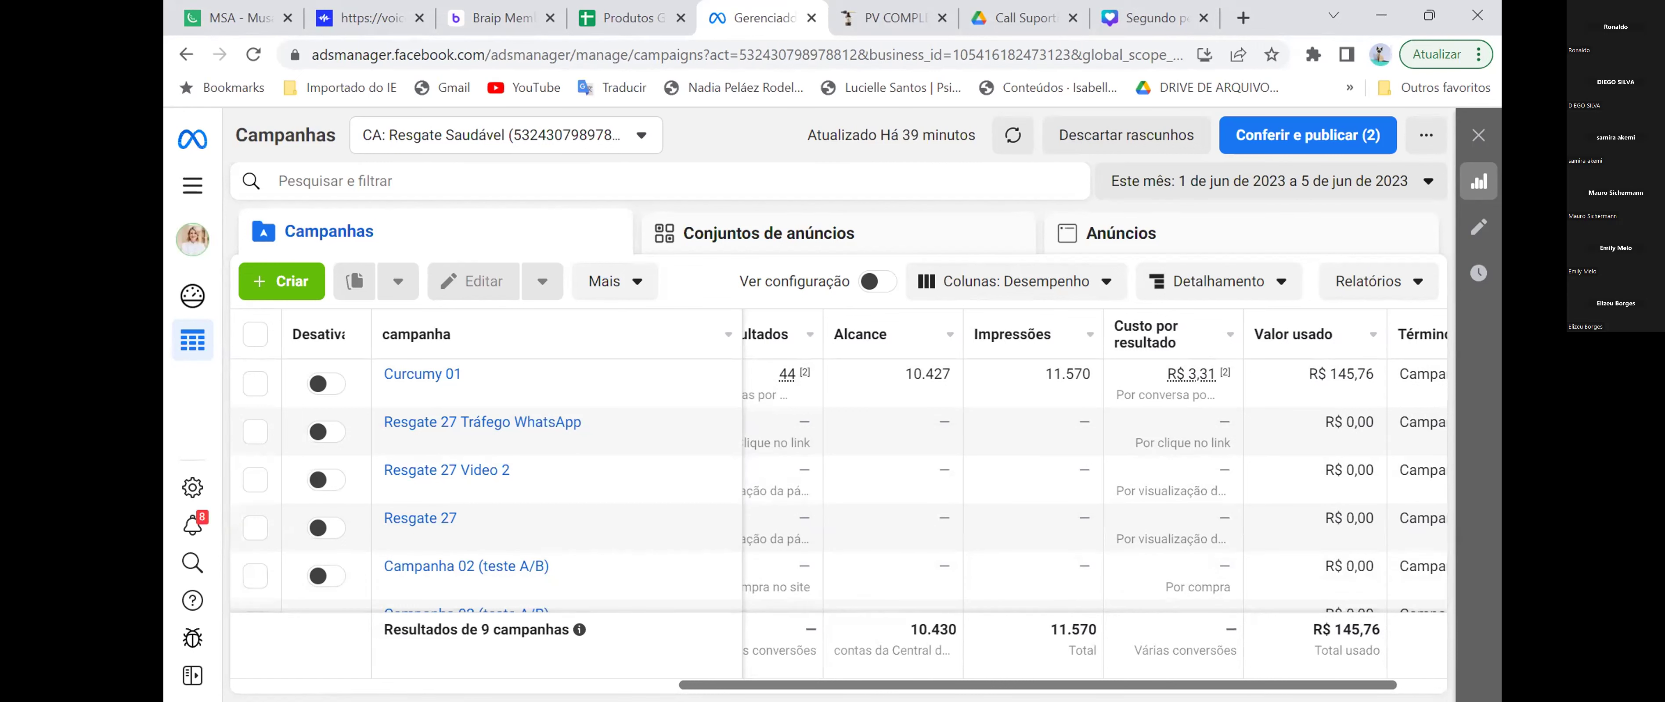
pyautogui.hscroll(1, 1093, 492)
pyautogui.hscroll(3, 1067, 492)
pyautogui.hscroll(1, 1092, 491)
pyautogui.hscroll(4, 1094, 664)
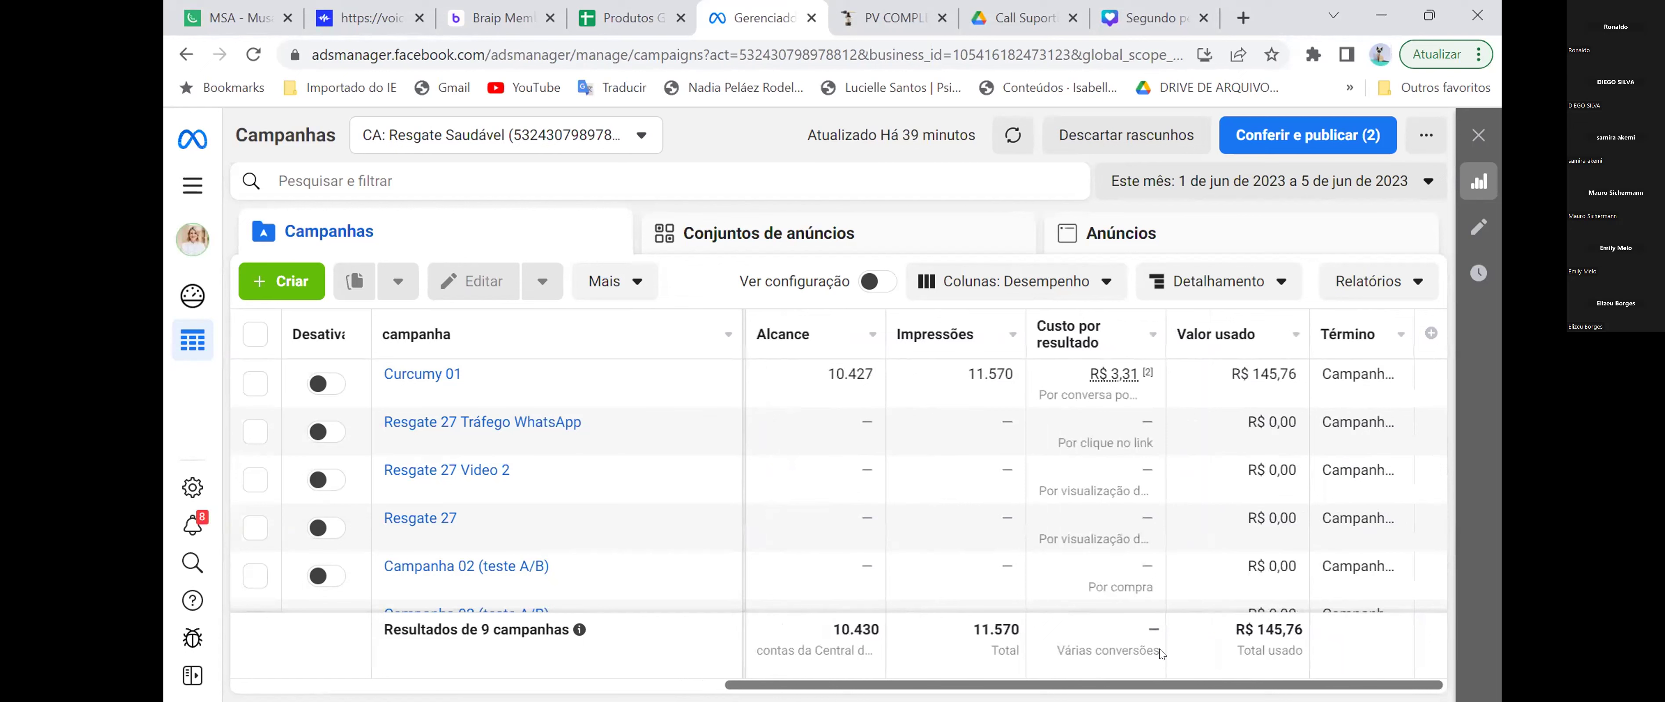
pyautogui.hscroll(-4, 1159, 671)
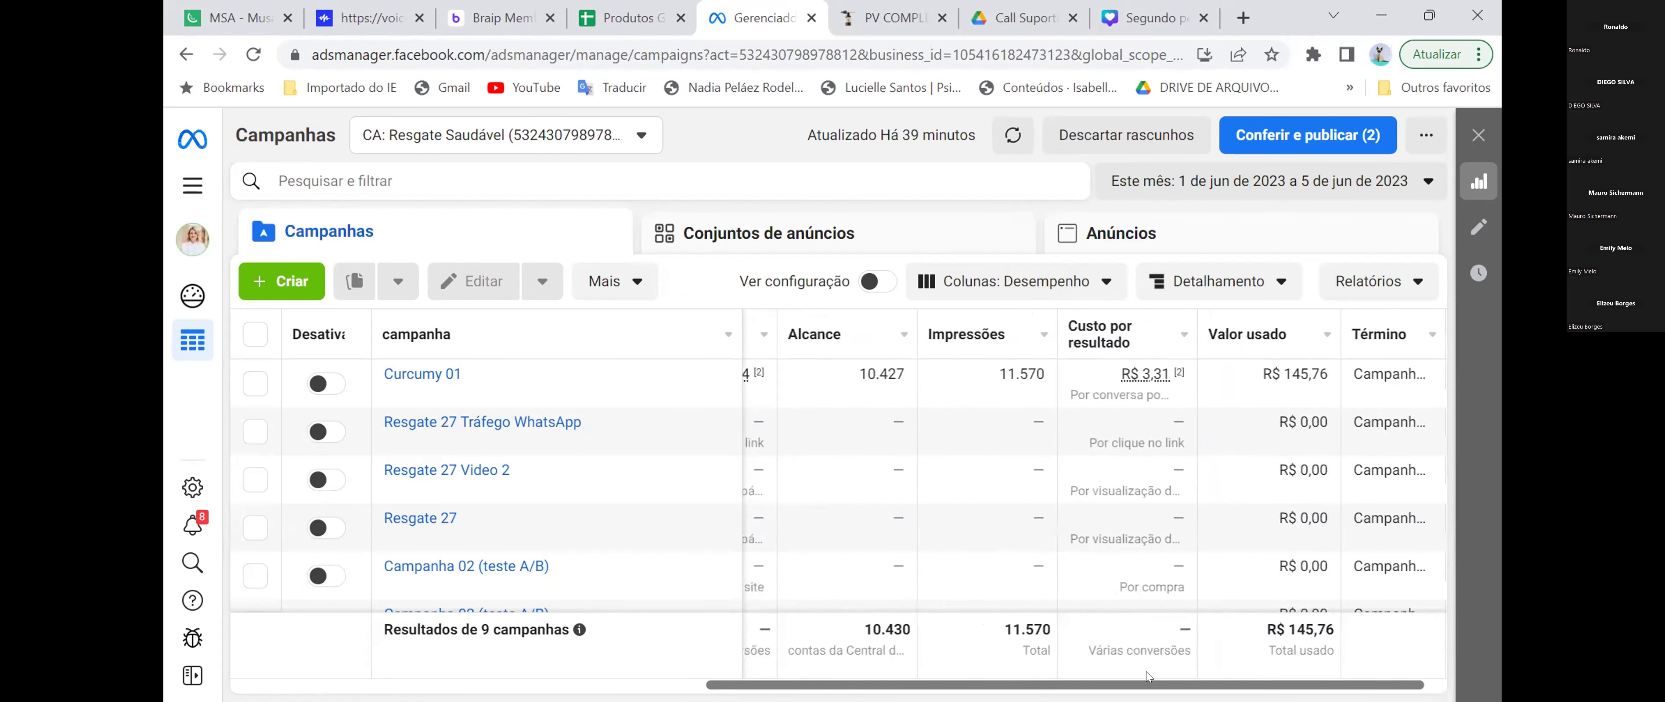
pyautogui.hscroll(-6, 1124, 673)
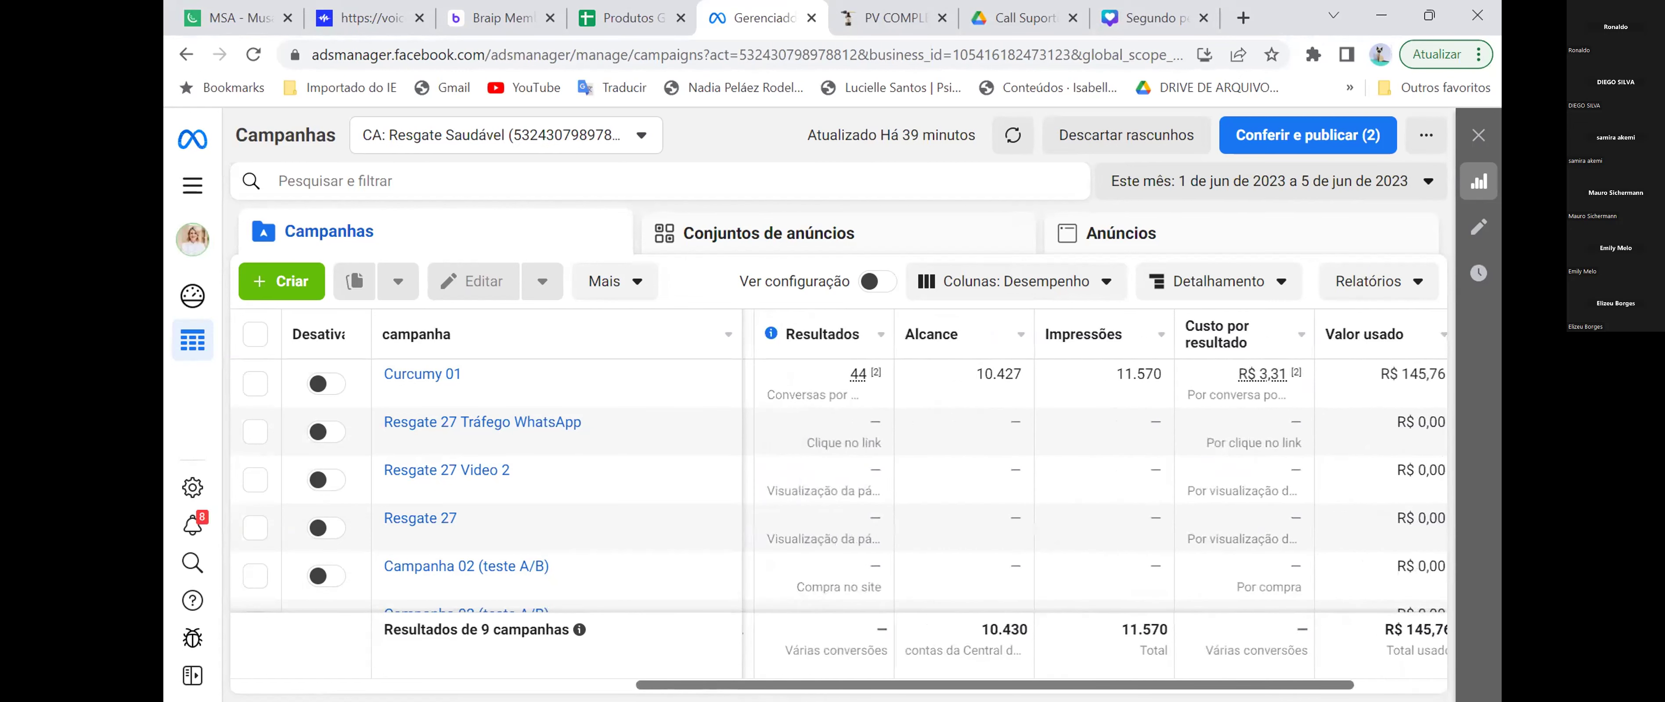
pyautogui.hscroll(8, 1182, 641)
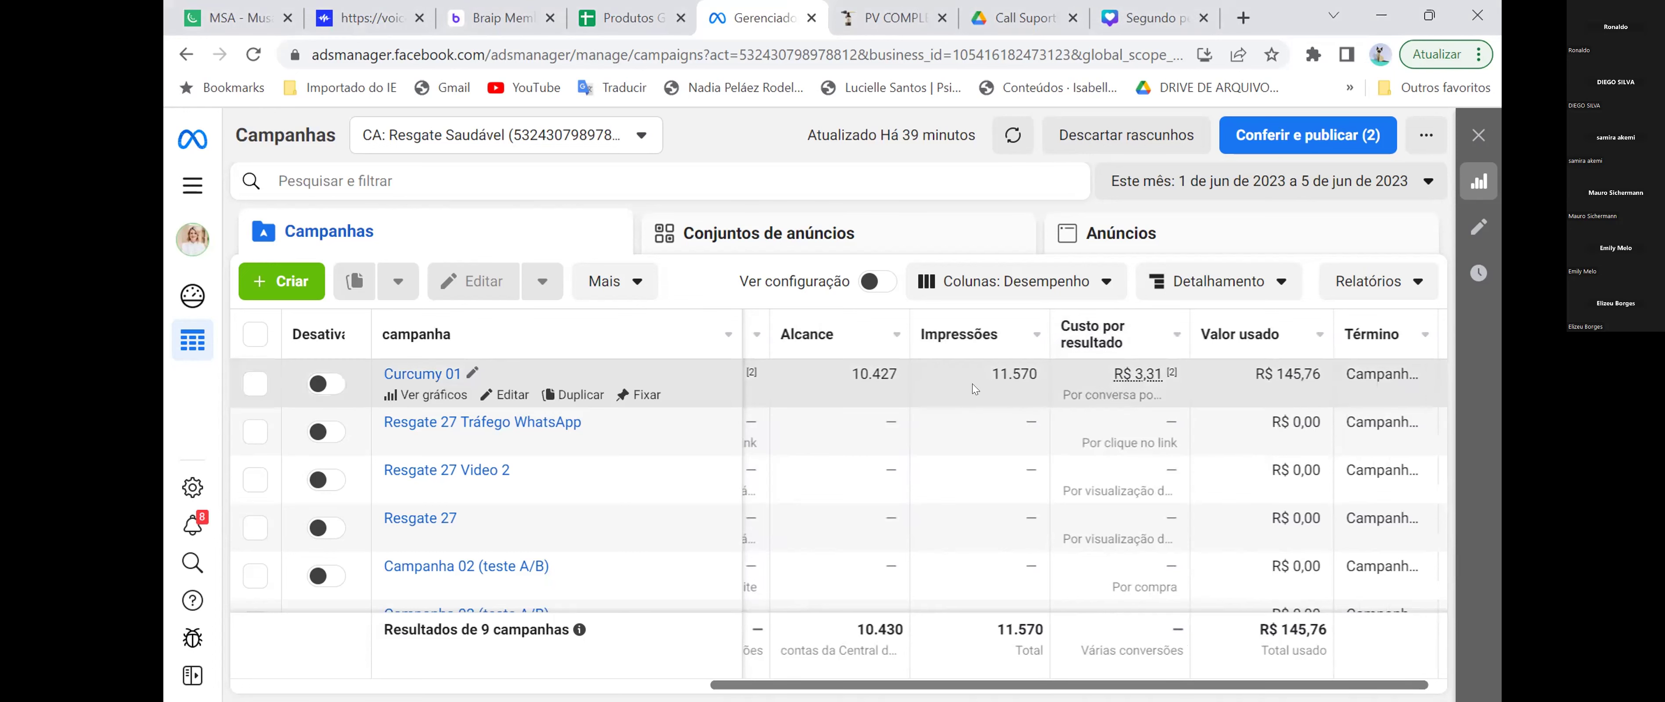
# - Show the ad sets of the Curcumy 01 campaign with the "Desempenho e cliques" column preset
pyautogui.click(1107, 373)
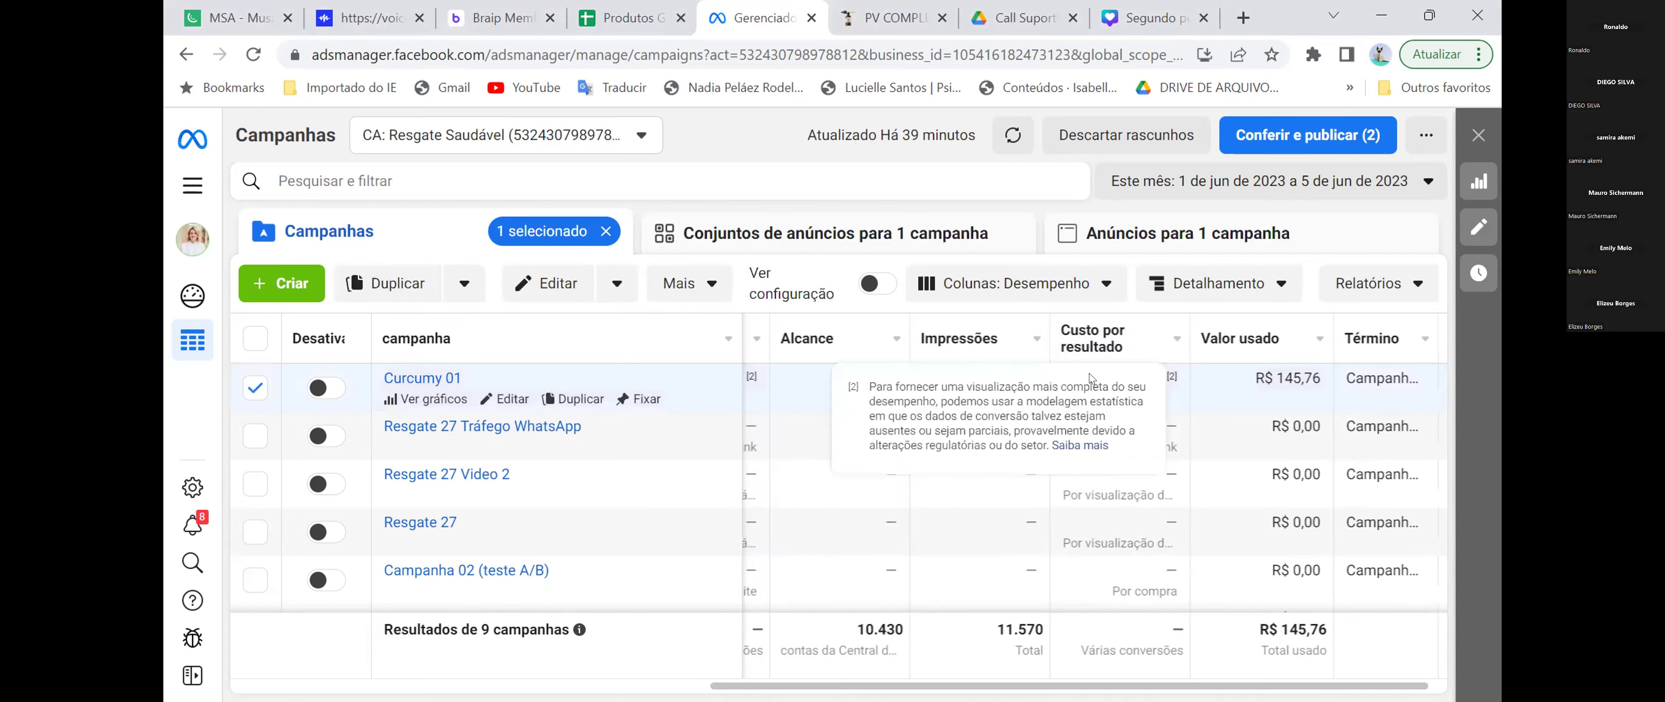
pyautogui.click(817, 236)
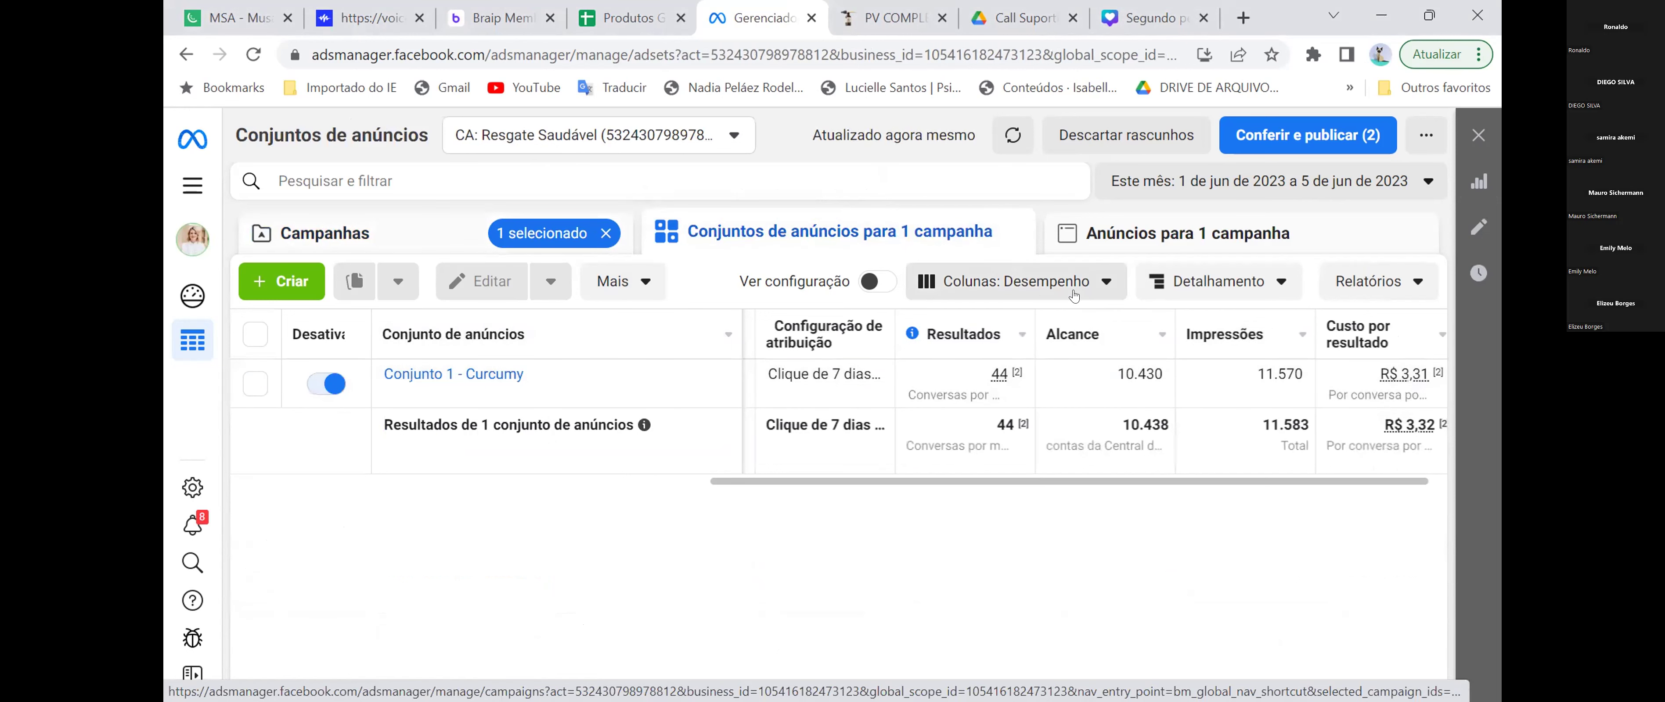
pyautogui.click(975, 286)
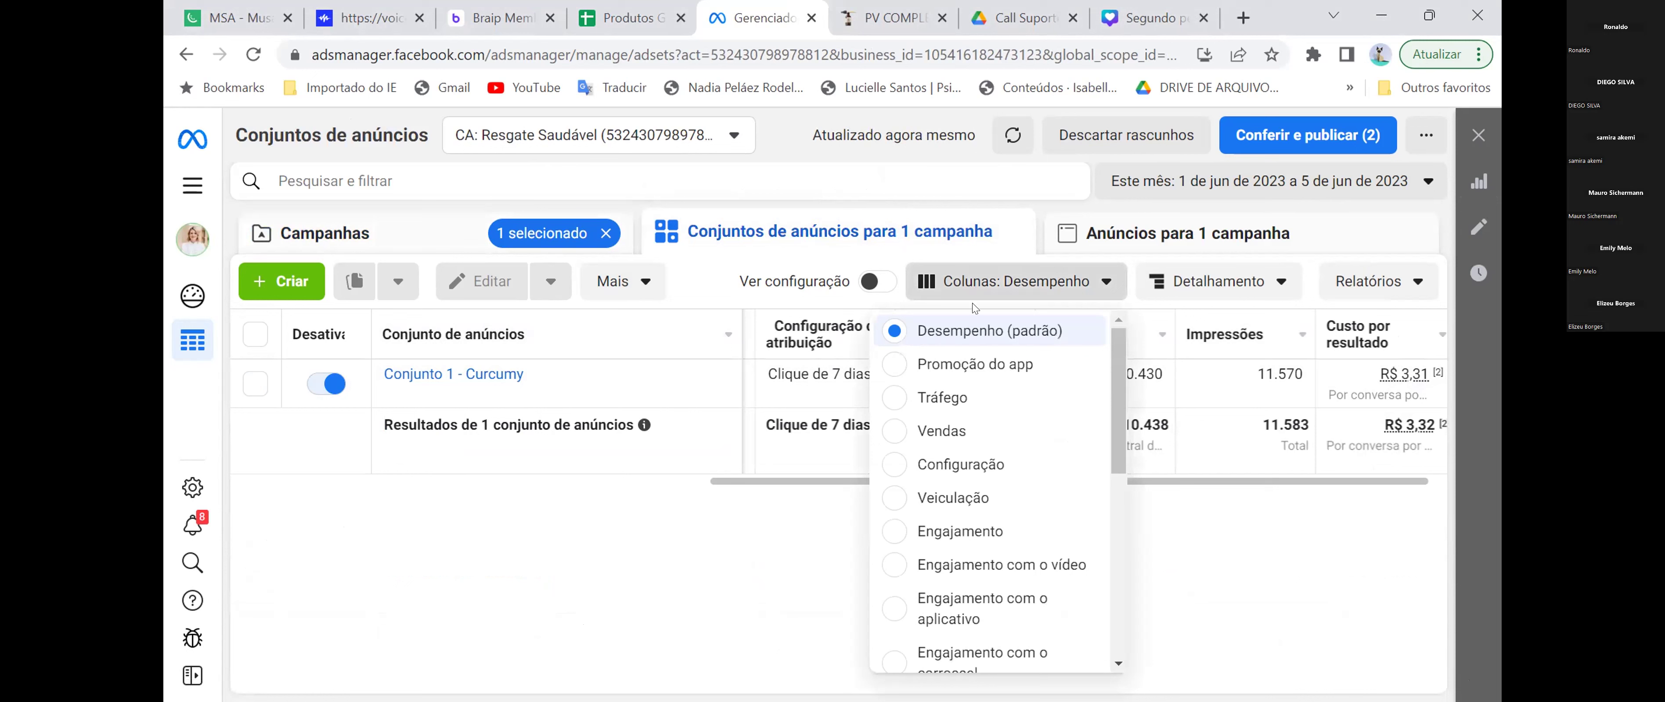
pyautogui.scroll(-2, 982, 572)
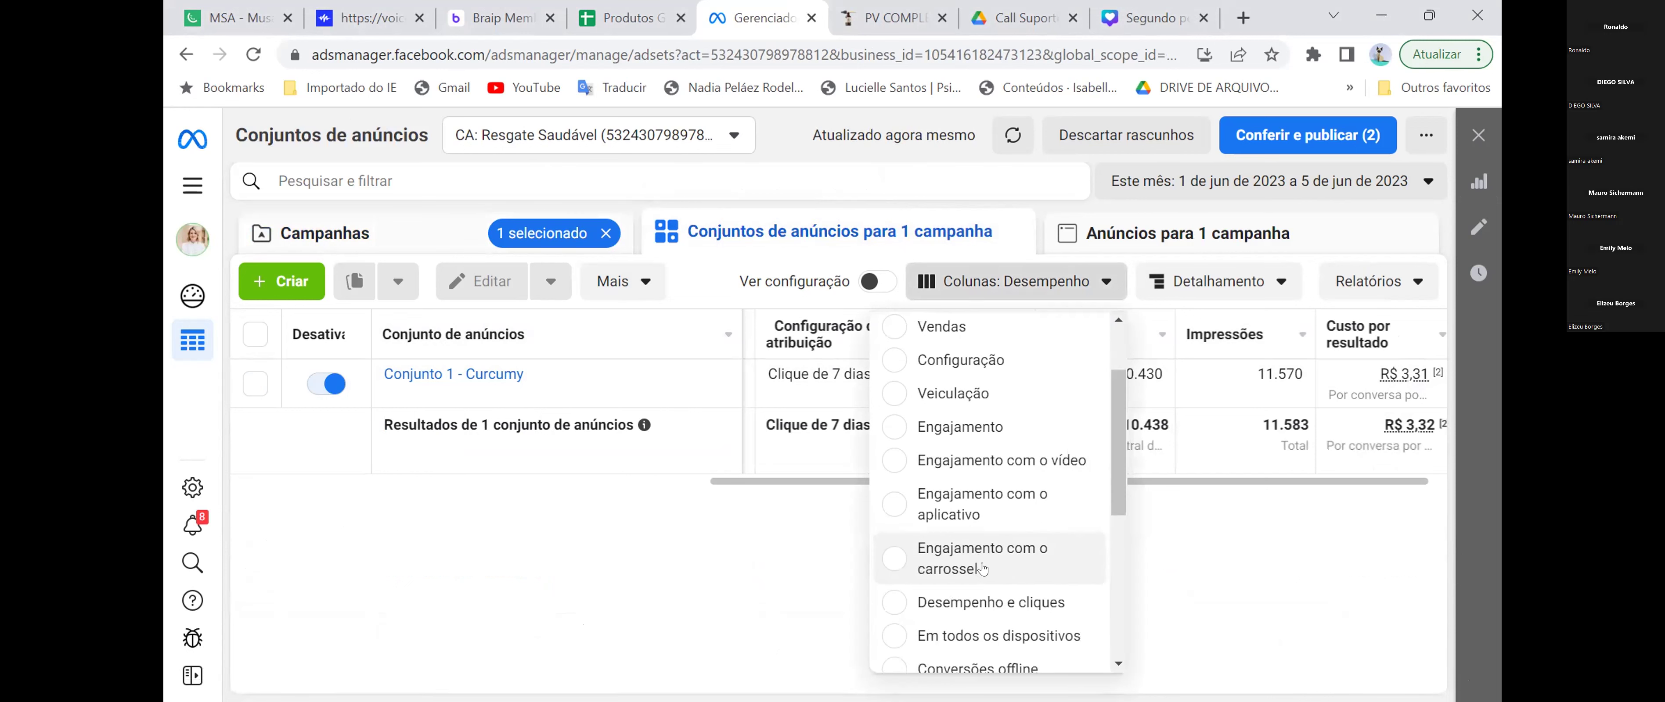
pyautogui.click(970, 607)
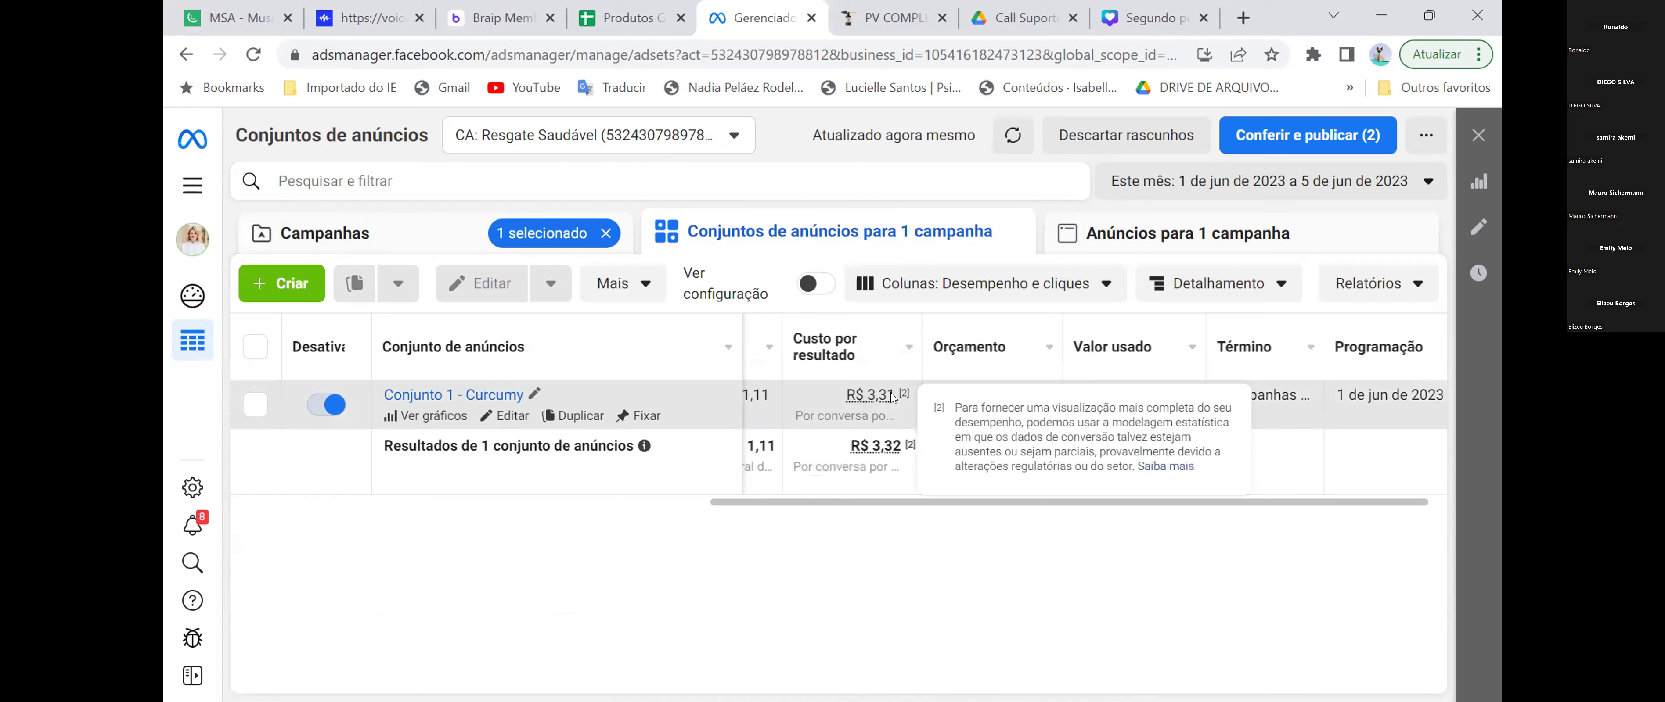
# - Review the Conjunto 1 - Curcumy ad set's cost per result, CPM, link clicks and cost per link click
pyautogui.moveTo(844, 391)
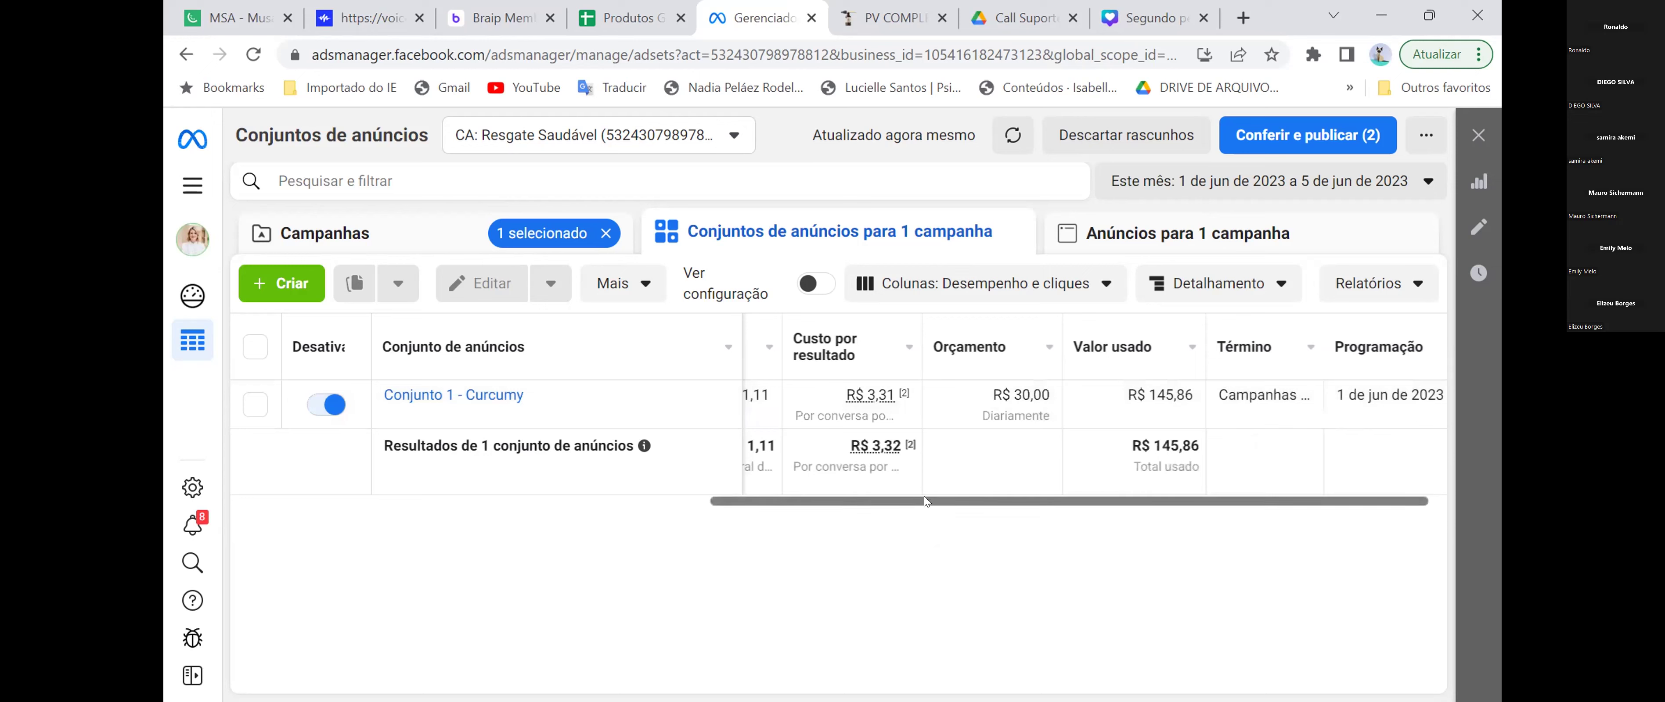
pyautogui.moveTo(925, 502); pyautogui.dragTo(1182, 496)
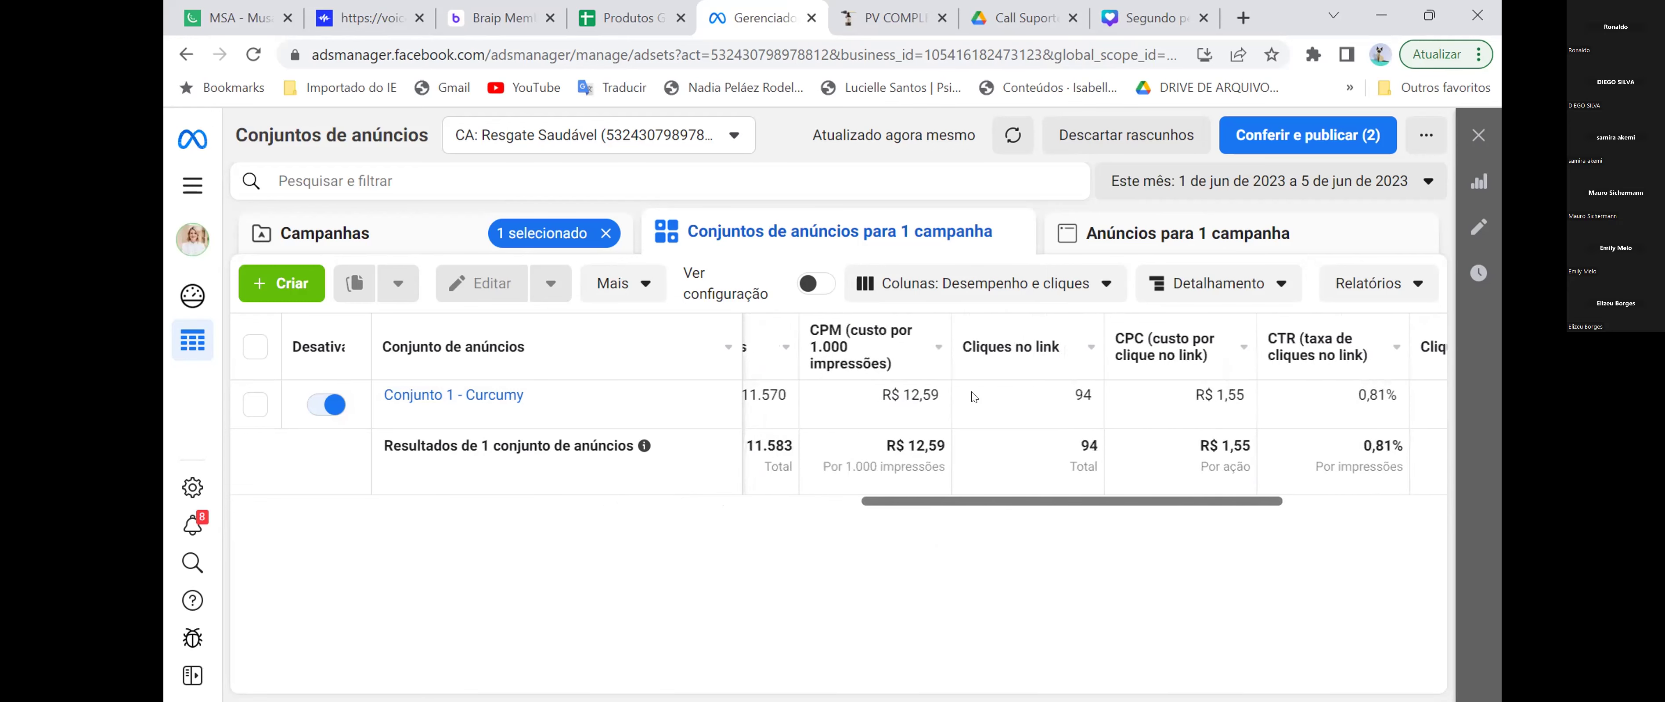
pyautogui.moveTo(874, 342)
pyautogui.hscroll(-1, 980, 503)
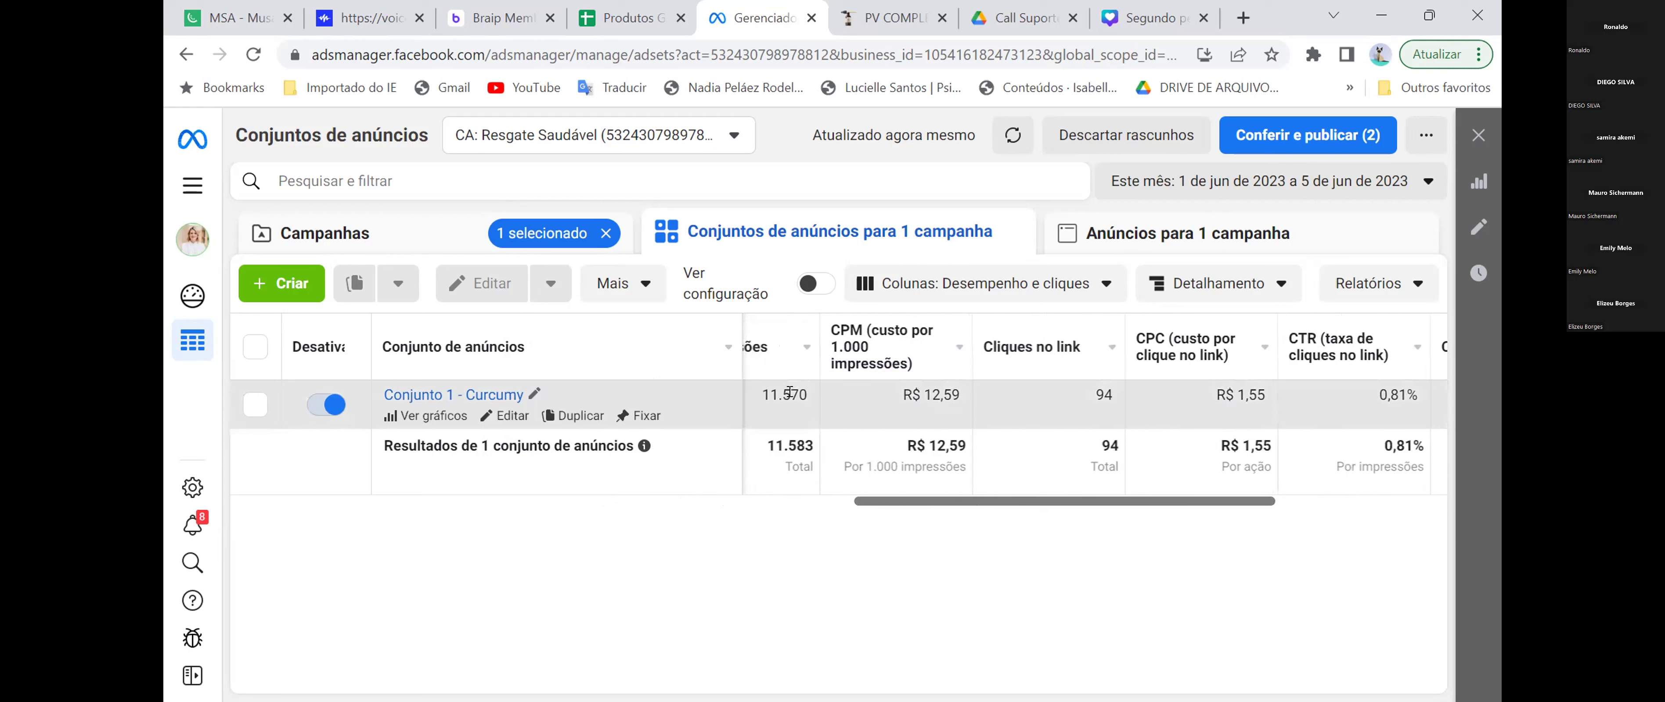
pyautogui.moveTo(1215, 502); pyautogui.dragTo(1237, 497)
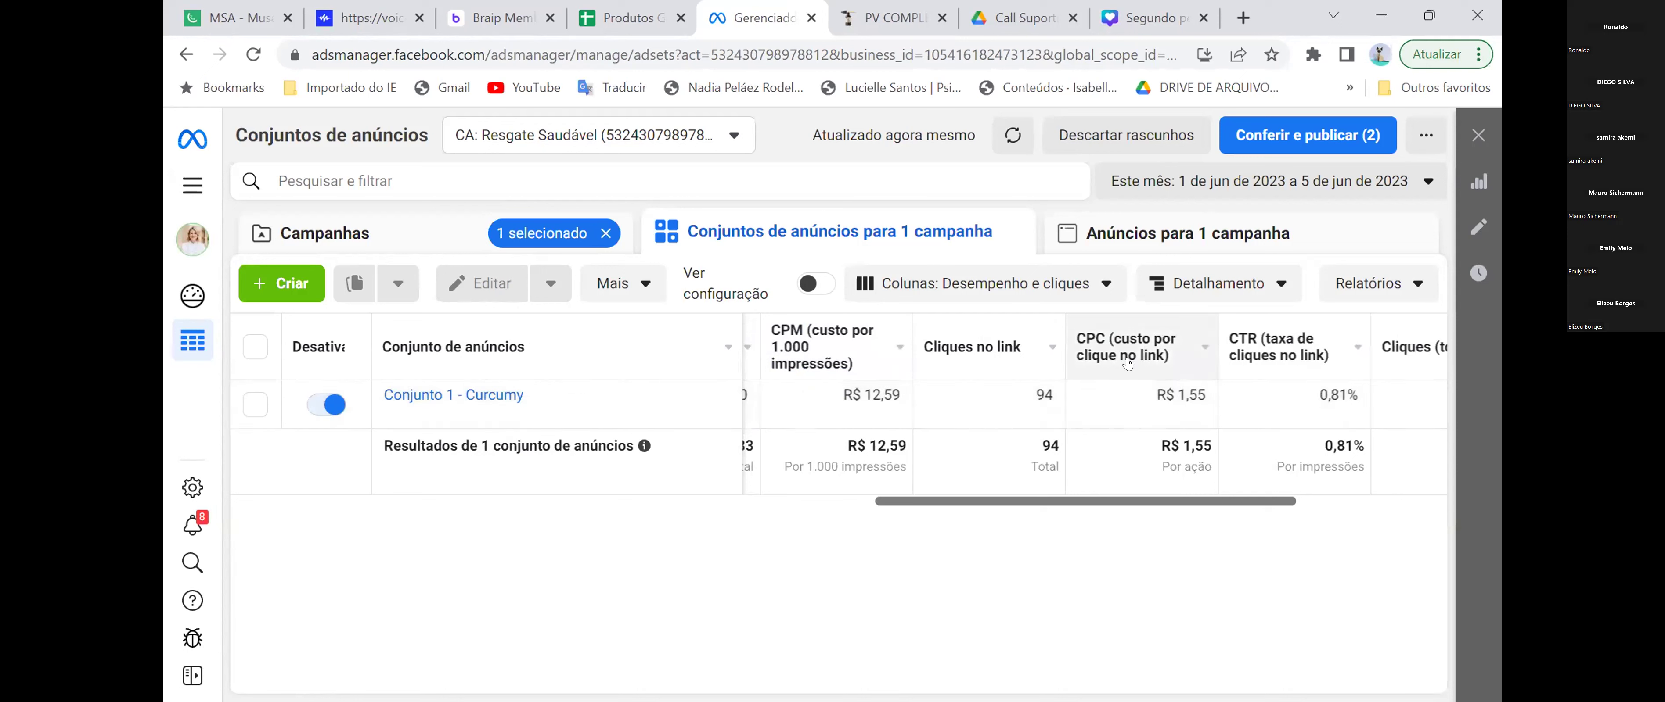
pyautogui.moveTo(1126, 364)
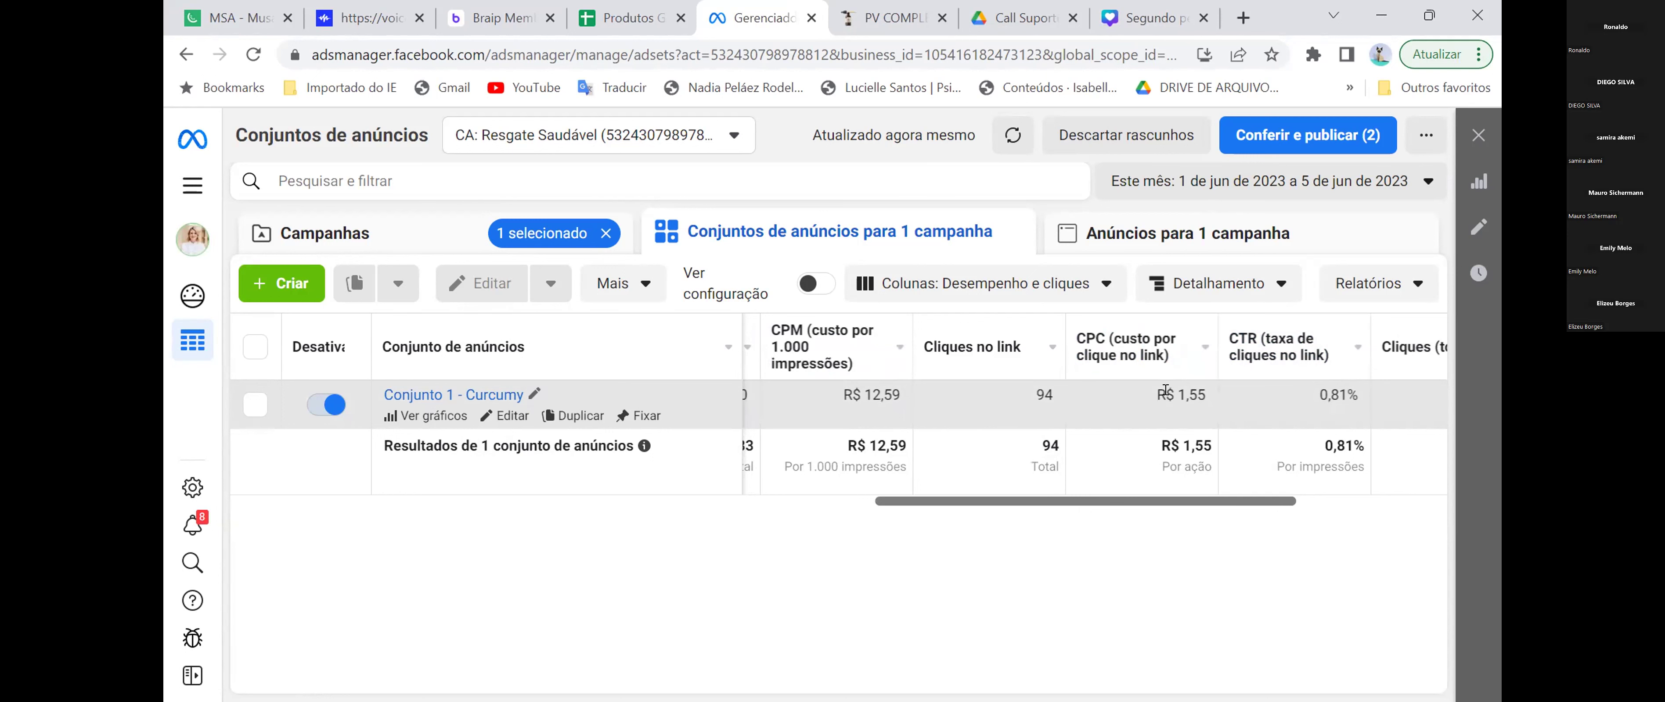
# - Select the Conjunto 1 - Curcumy ad set and highlight its link CTR and CPC values for comparison
pyautogui.moveTo(1317, 392); pyautogui.dragTo(1342, 389)
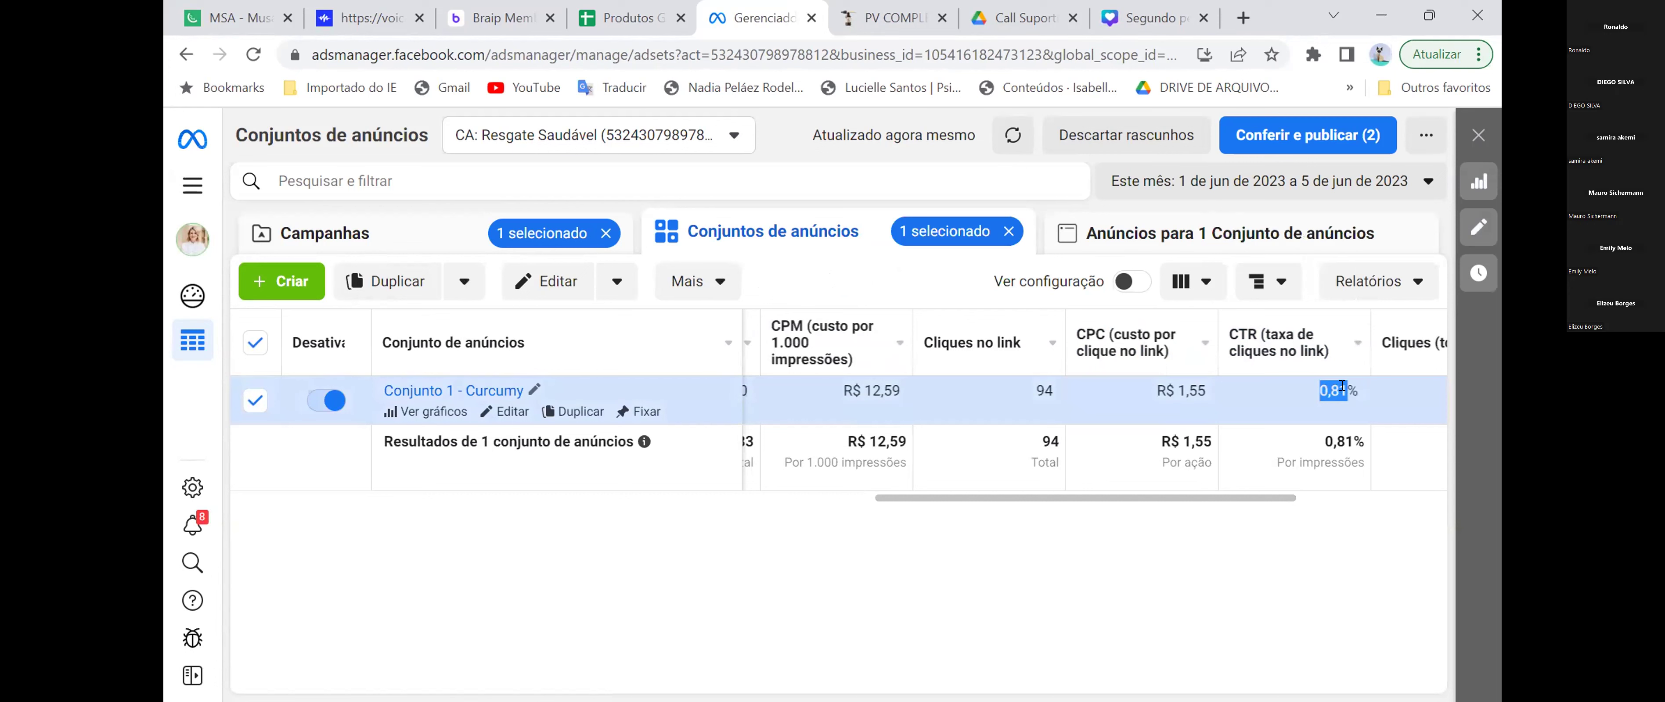
pyautogui.moveTo(1341, 385); pyautogui.dragTo(1336, 380)
pyautogui.click(1322, 388)
pyautogui.doubleClick(1045, 380)
pyautogui.moveTo(1314, 390); pyautogui.dragTo(1343, 381)
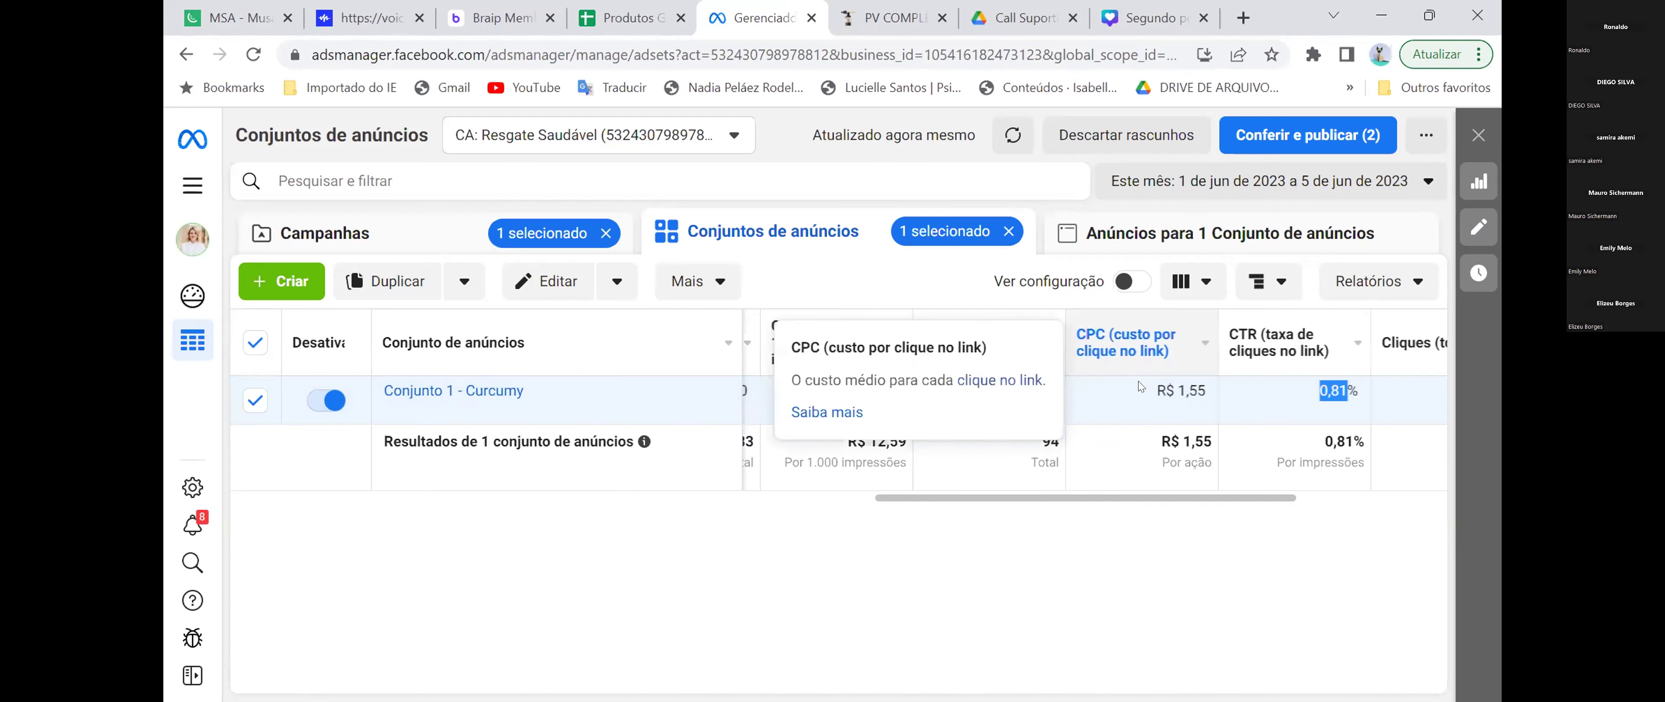
pyautogui.moveTo(1154, 390); pyautogui.dragTo(1191, 387)
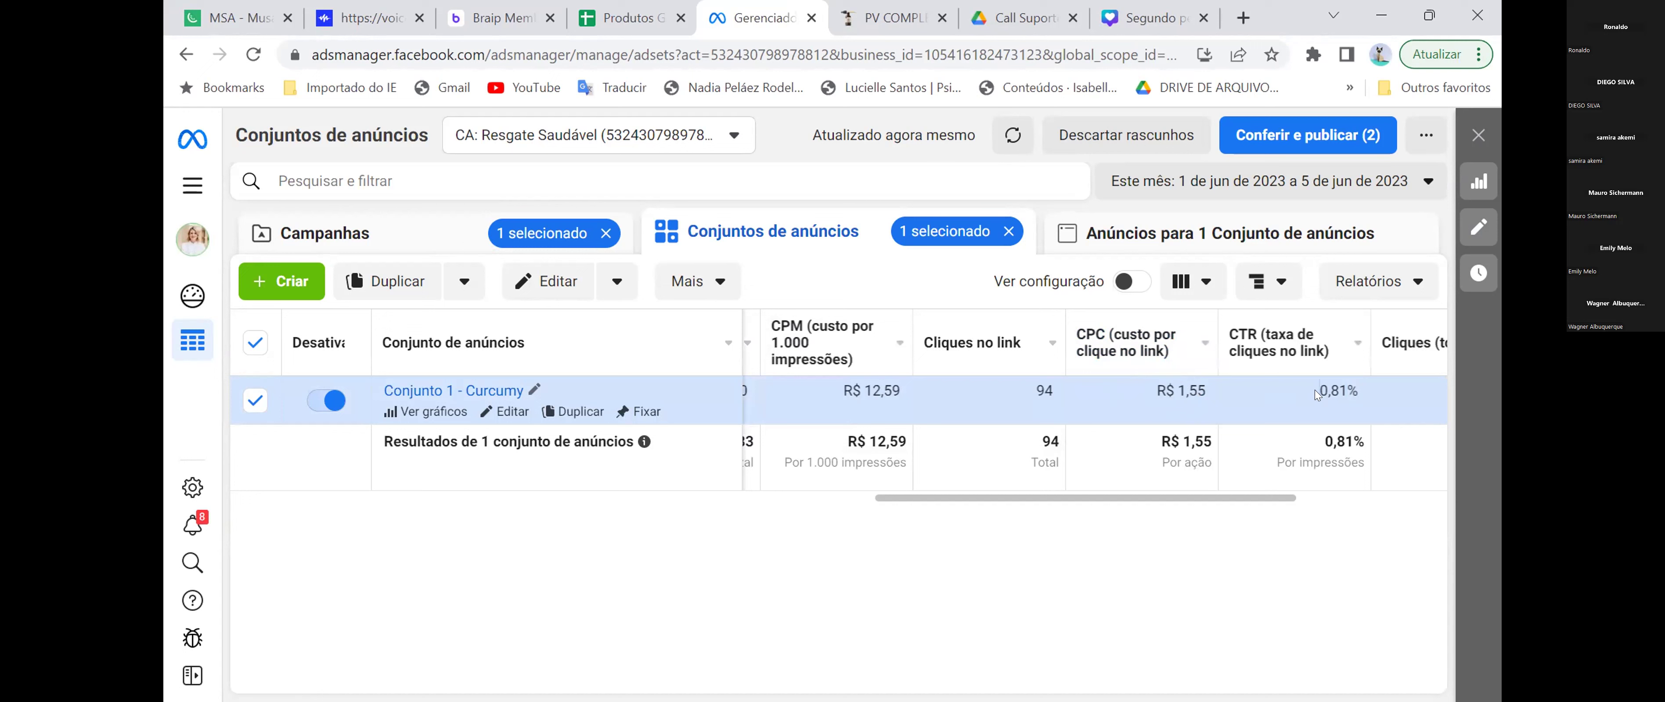
pyautogui.moveTo(1315, 390); pyautogui.dragTo(1342, 385)
pyautogui.moveTo(1175, 391); pyautogui.dragTo(1198, 387)
pyautogui.click(1197, 387)
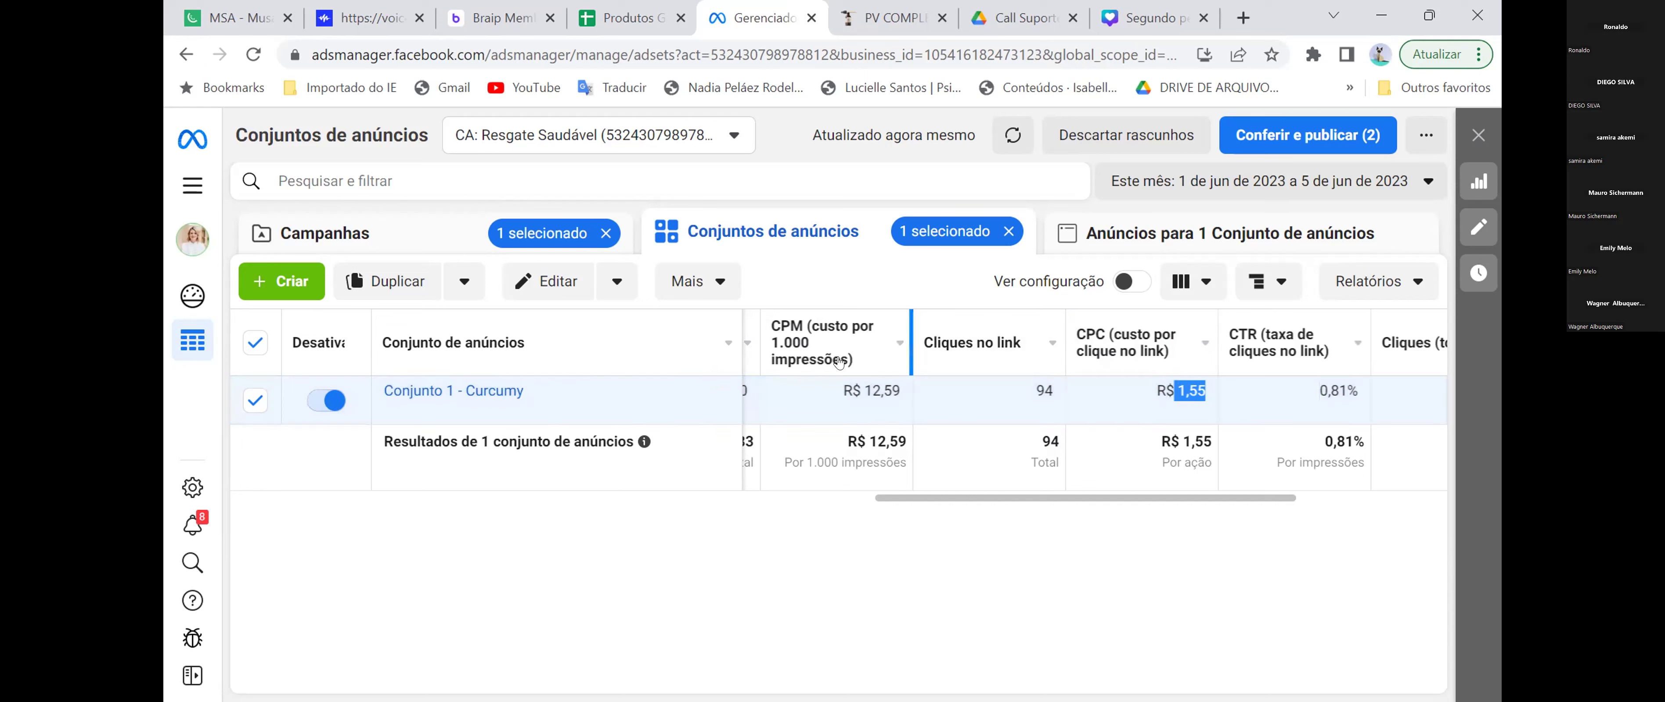
pyautogui.moveTo(1228, 421)
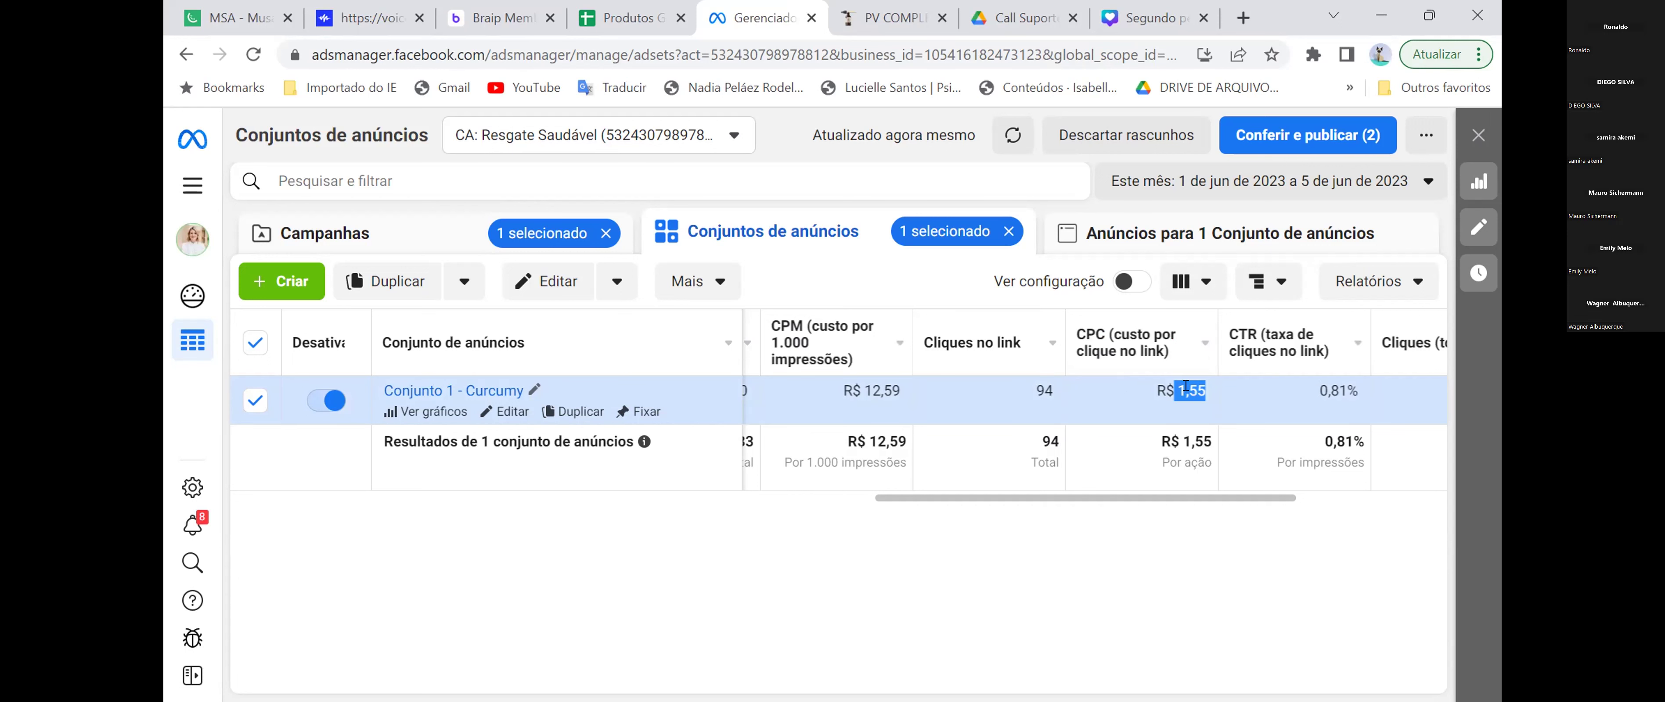
pyautogui.click(1166, 512)
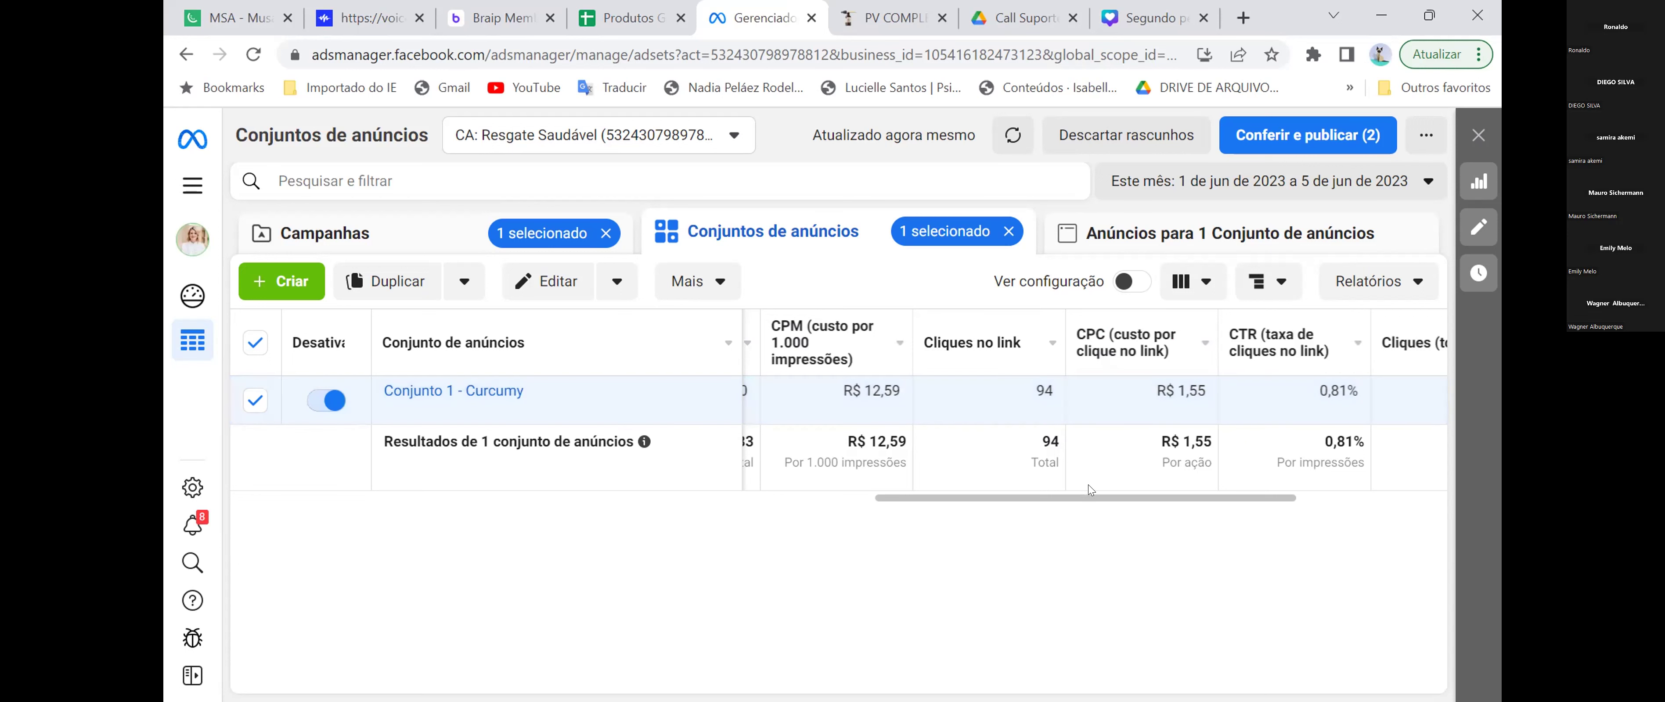
# - Compare the ad set's reach, frequency, budget and amount spent with its click metrics, and highlight the link CTR
pyautogui.moveTo(1077, 496); pyautogui.dragTo(625, 513)
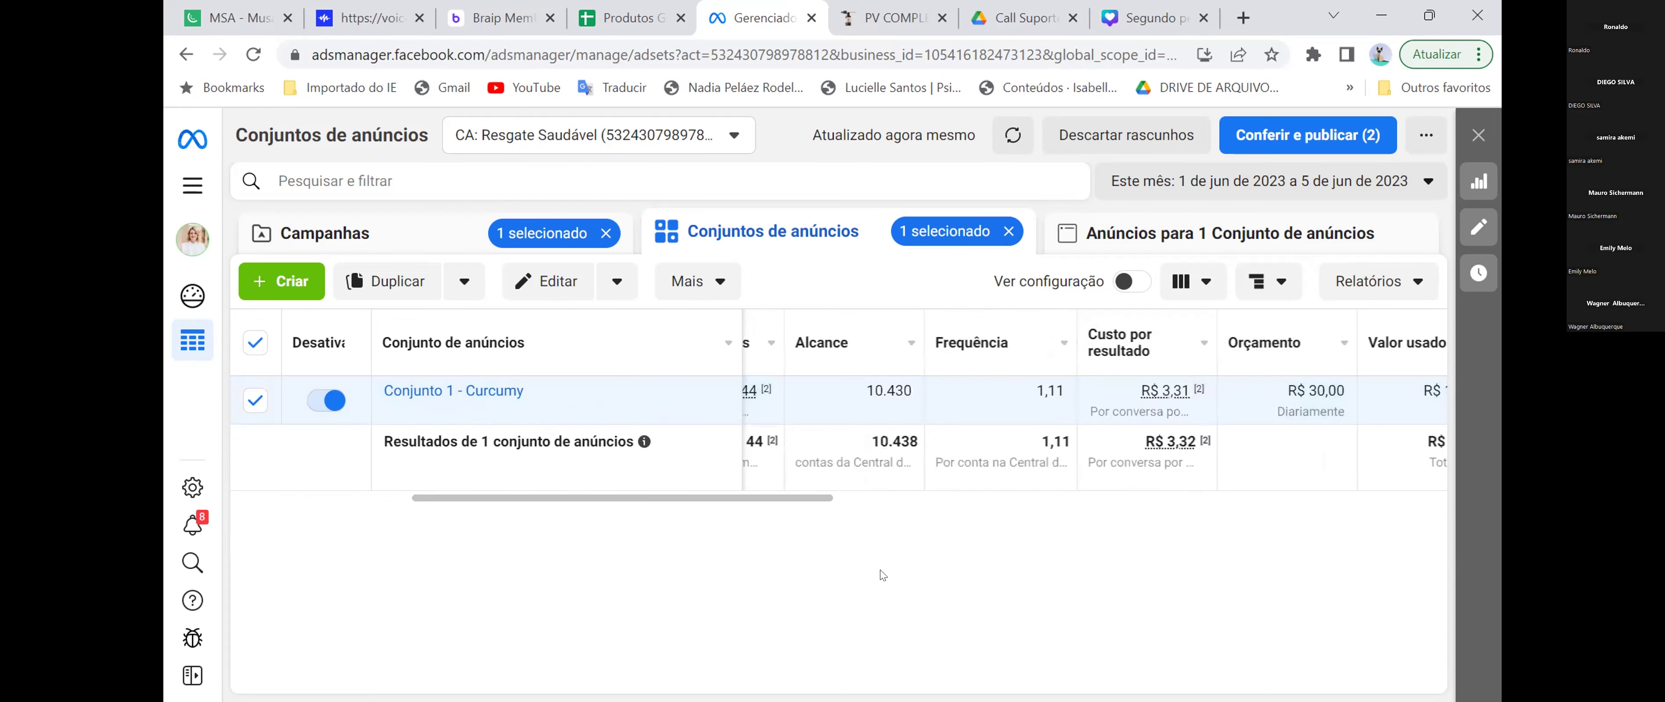
pyautogui.moveTo(794, 493); pyautogui.dragTo(1350, 486)
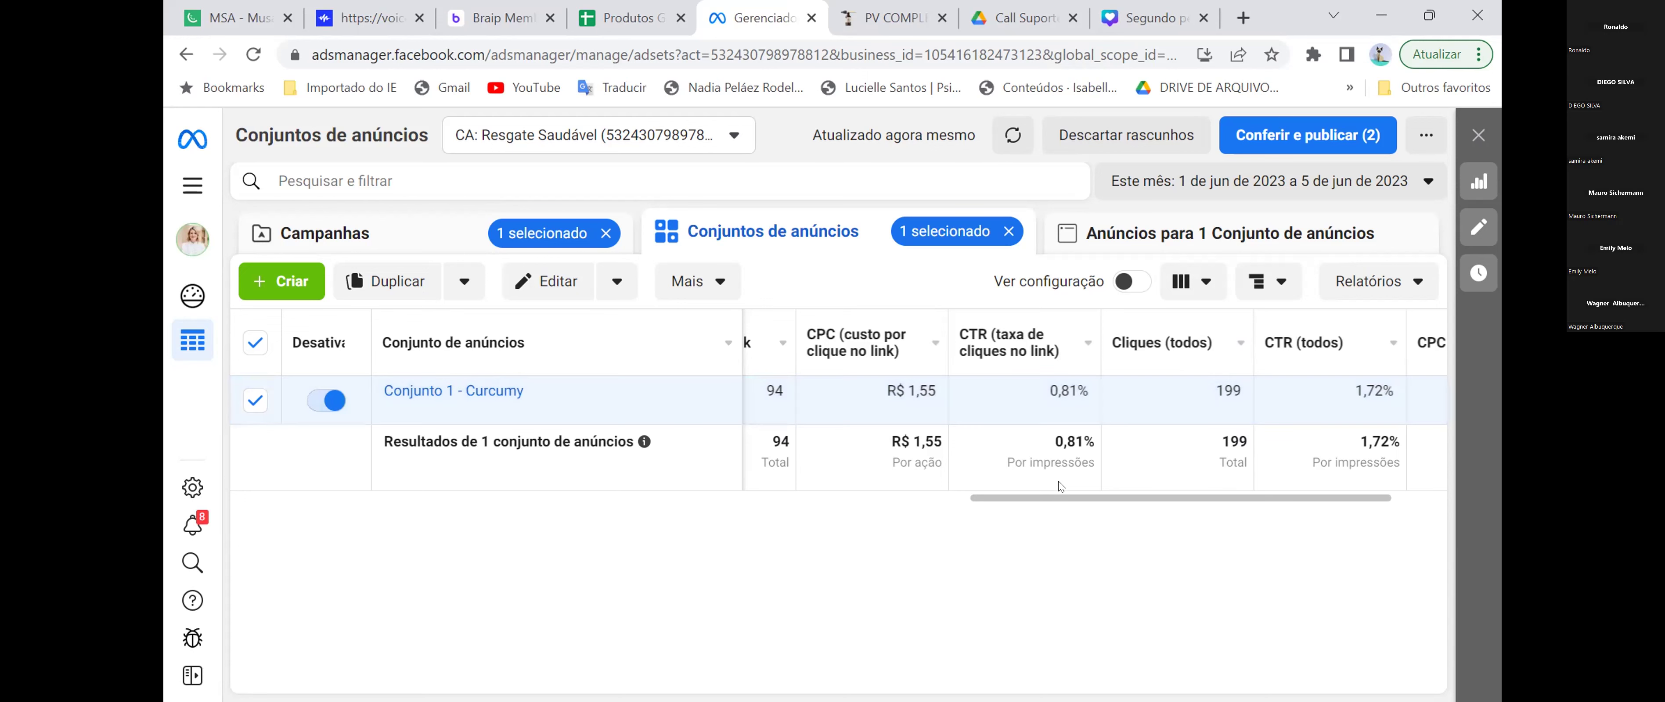
pyautogui.moveTo(1045, 496); pyautogui.dragTo(611, 540)
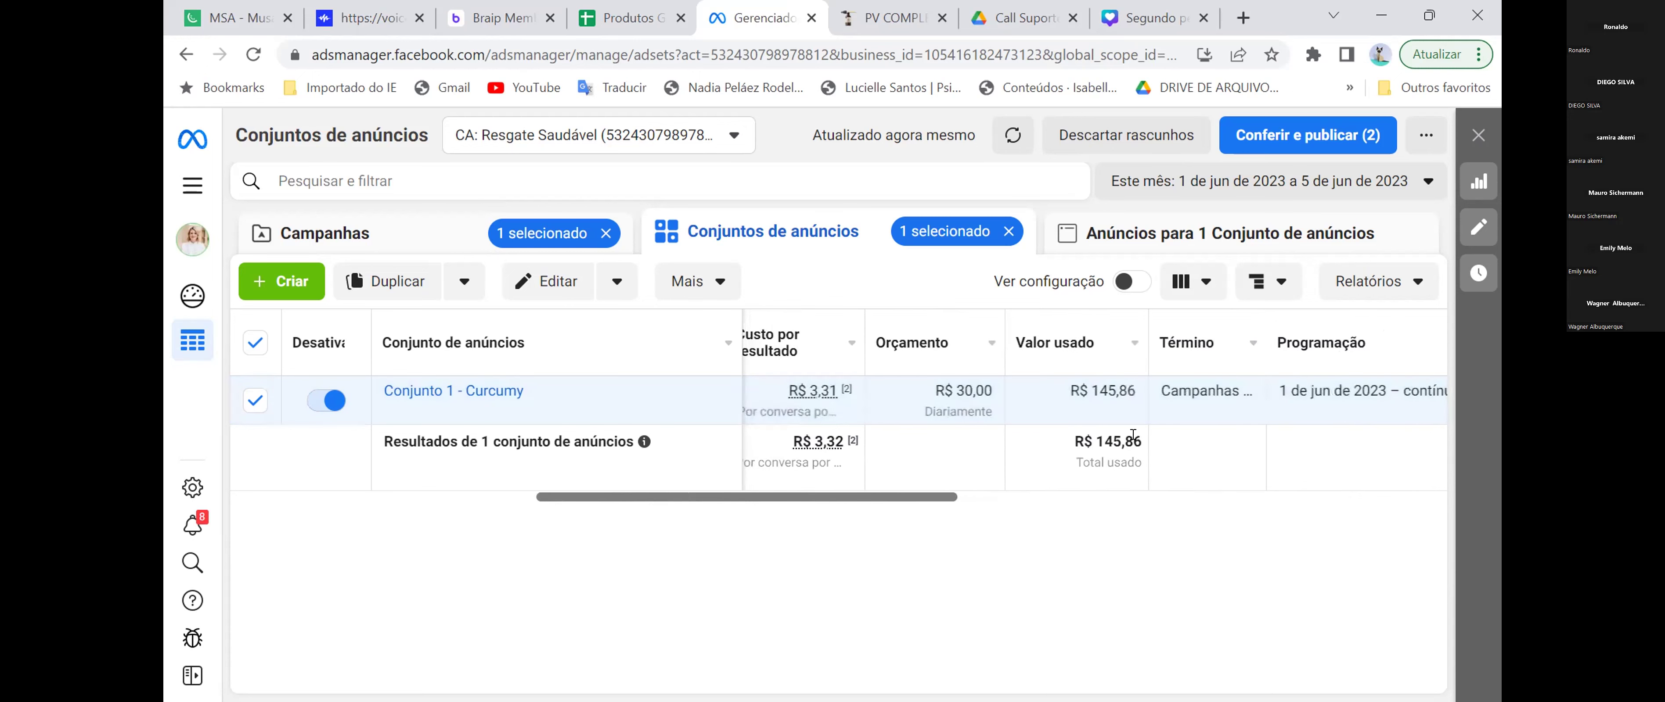
pyautogui.moveTo(880, 496); pyautogui.dragTo(1291, 493)
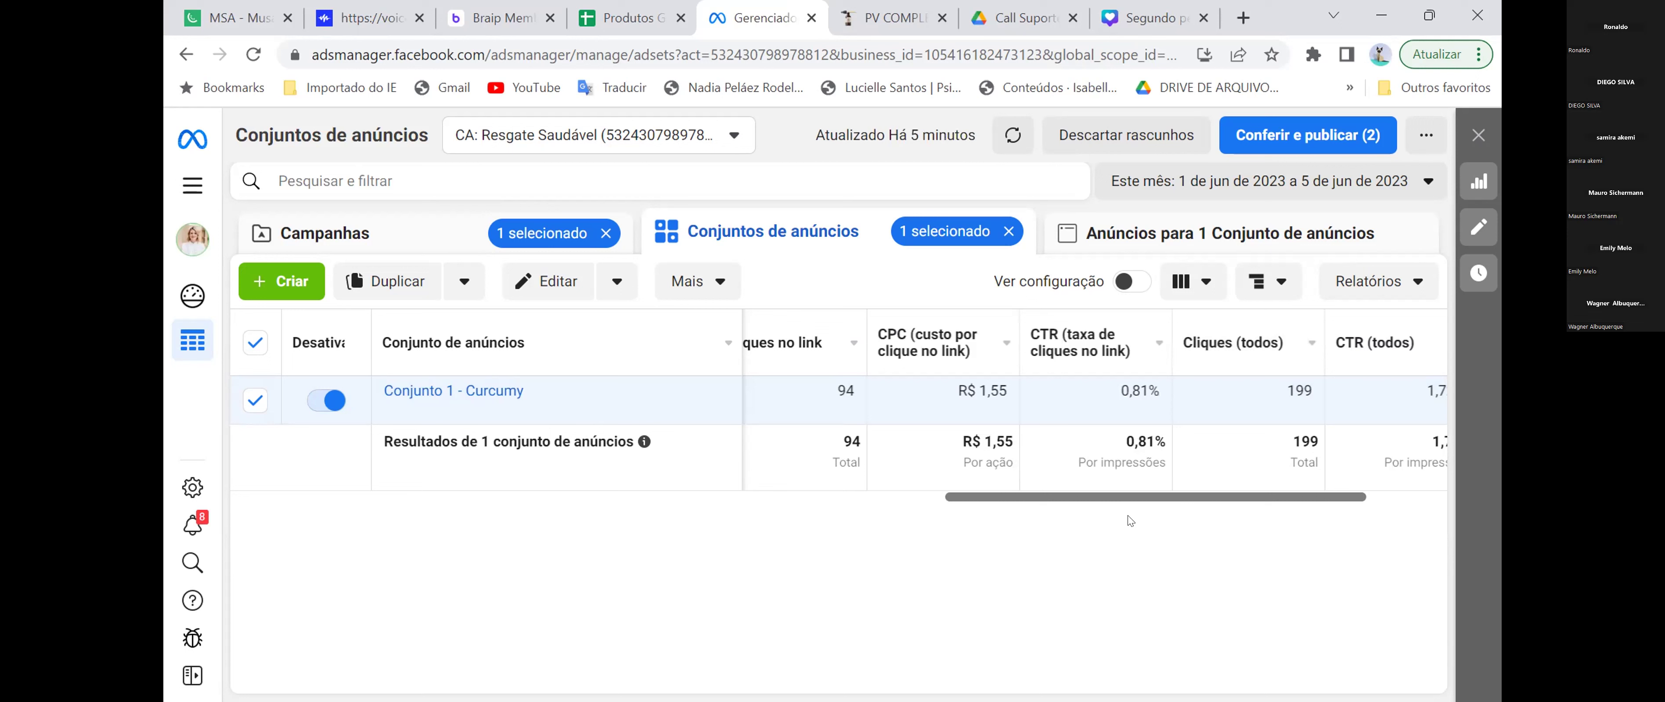
pyautogui.moveTo(1120, 391); pyautogui.dragTo(1152, 387)
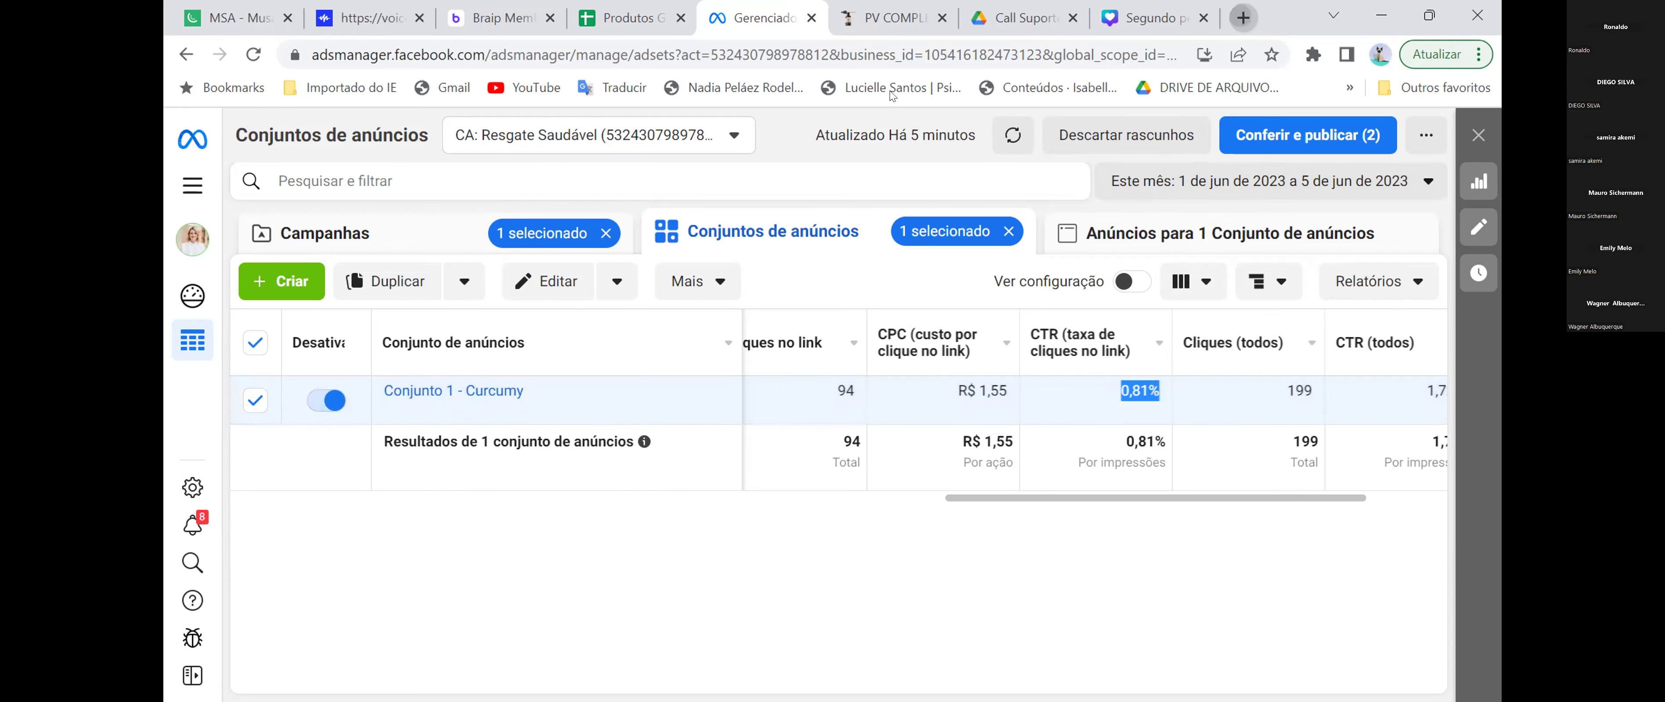
# - Search Google for "biblioteca de anuncios facebook" in a new browser tab
pyautogui.click(1243, 18)
pyautogui.click(891, 44)
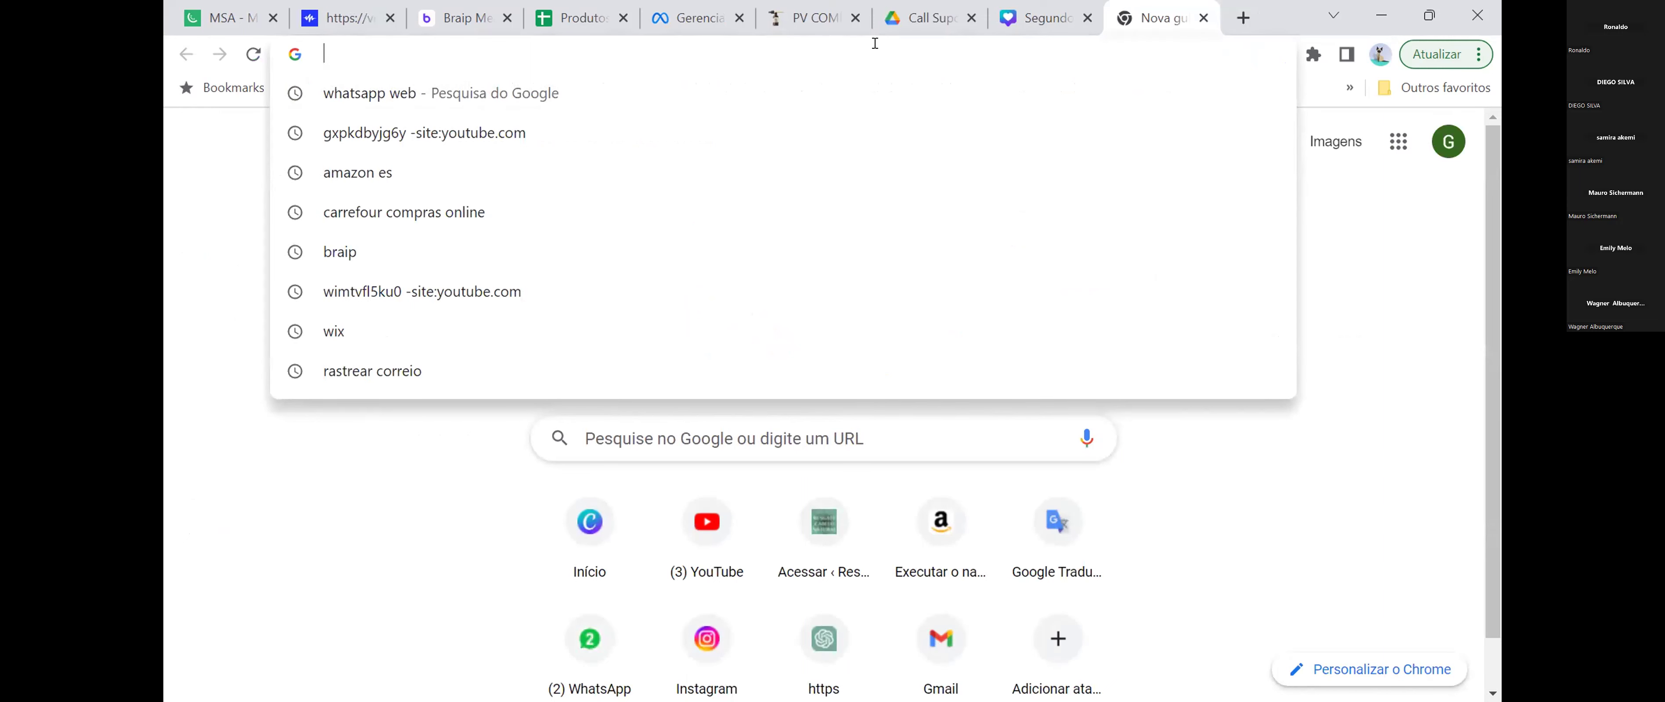
pyautogui.write('bibliotyeca')
pyautogui.press('BackSpace')
pyautogui.press('BackSpace')
pyautogui.press('BackSpace')
pyautogui.press('BackSpace')
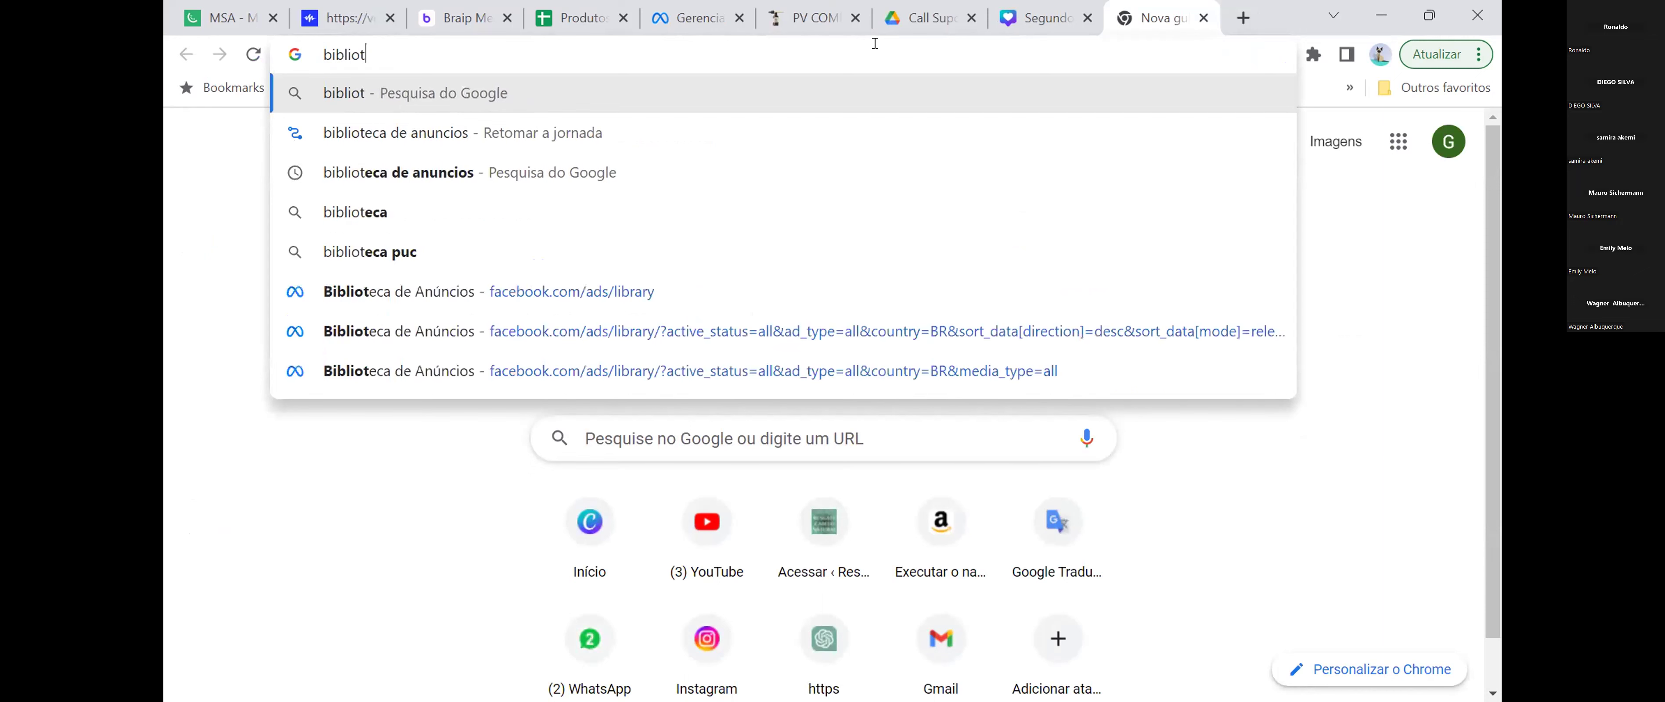
pyautogui.write('eca de anunciomfa')
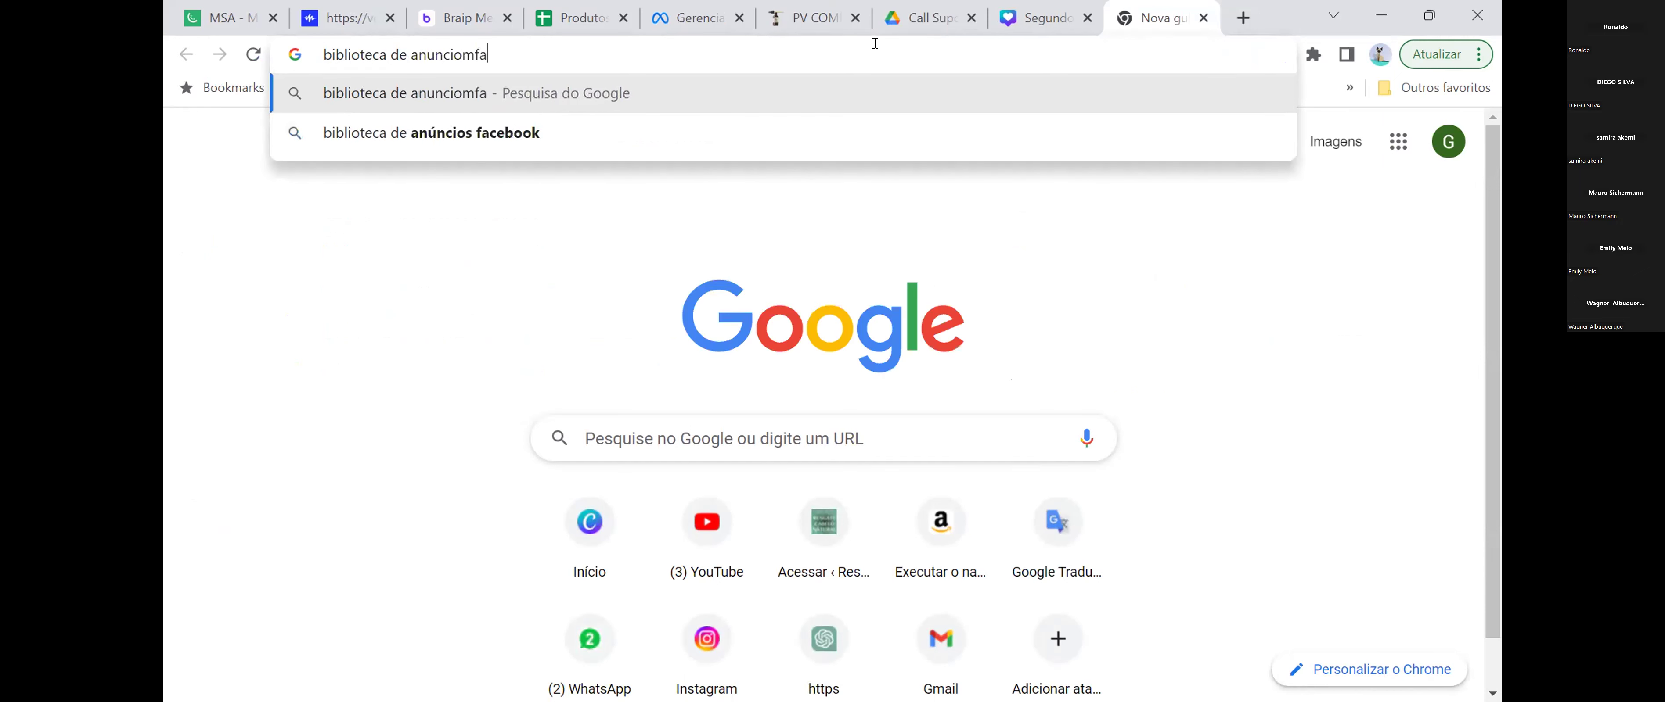
pyautogui.press('BackSpace')
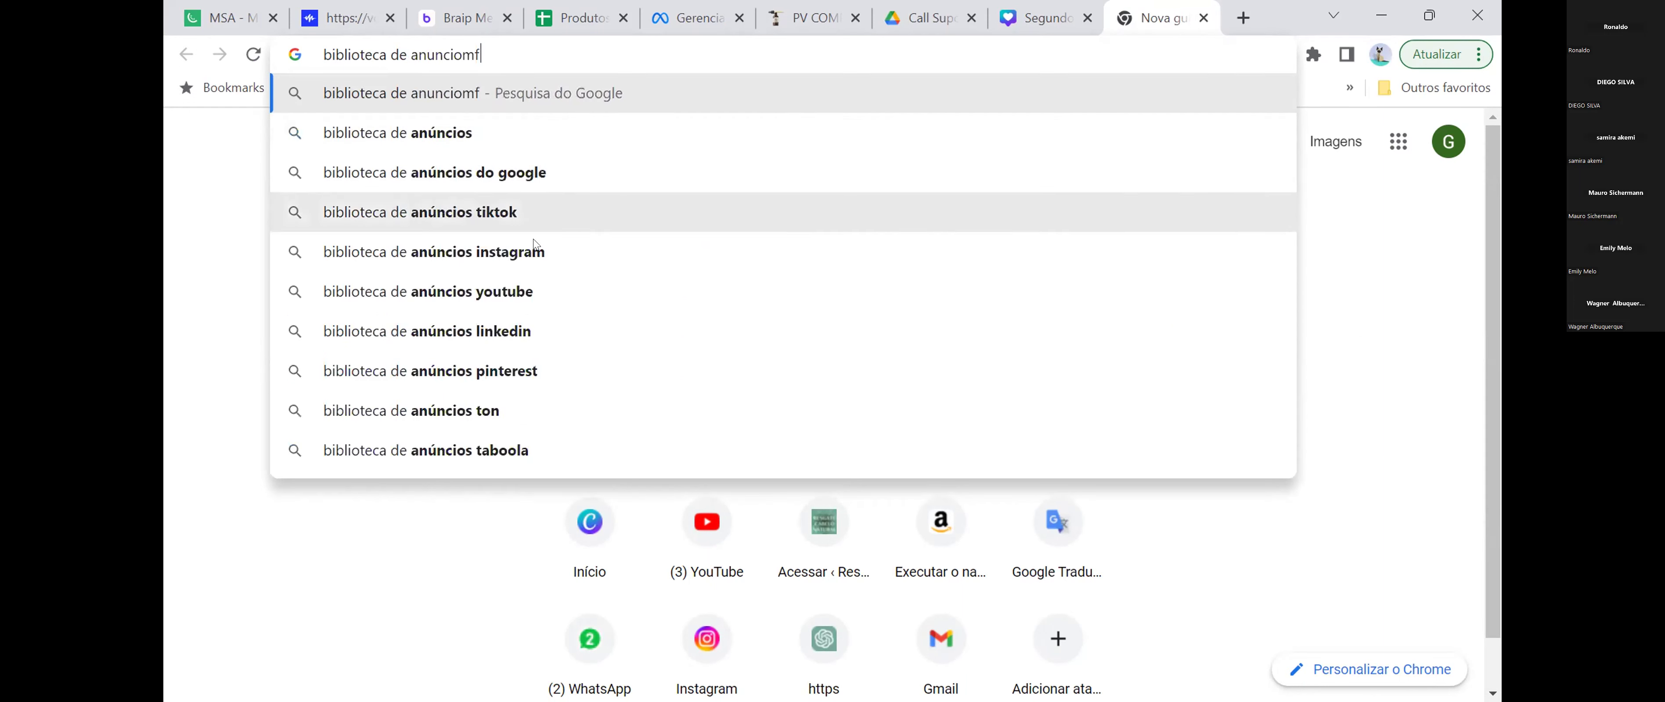
pyautogui.press('BackSpace')
pyautogui.press('BackSpace')
pyautogui.press('BackSpace')
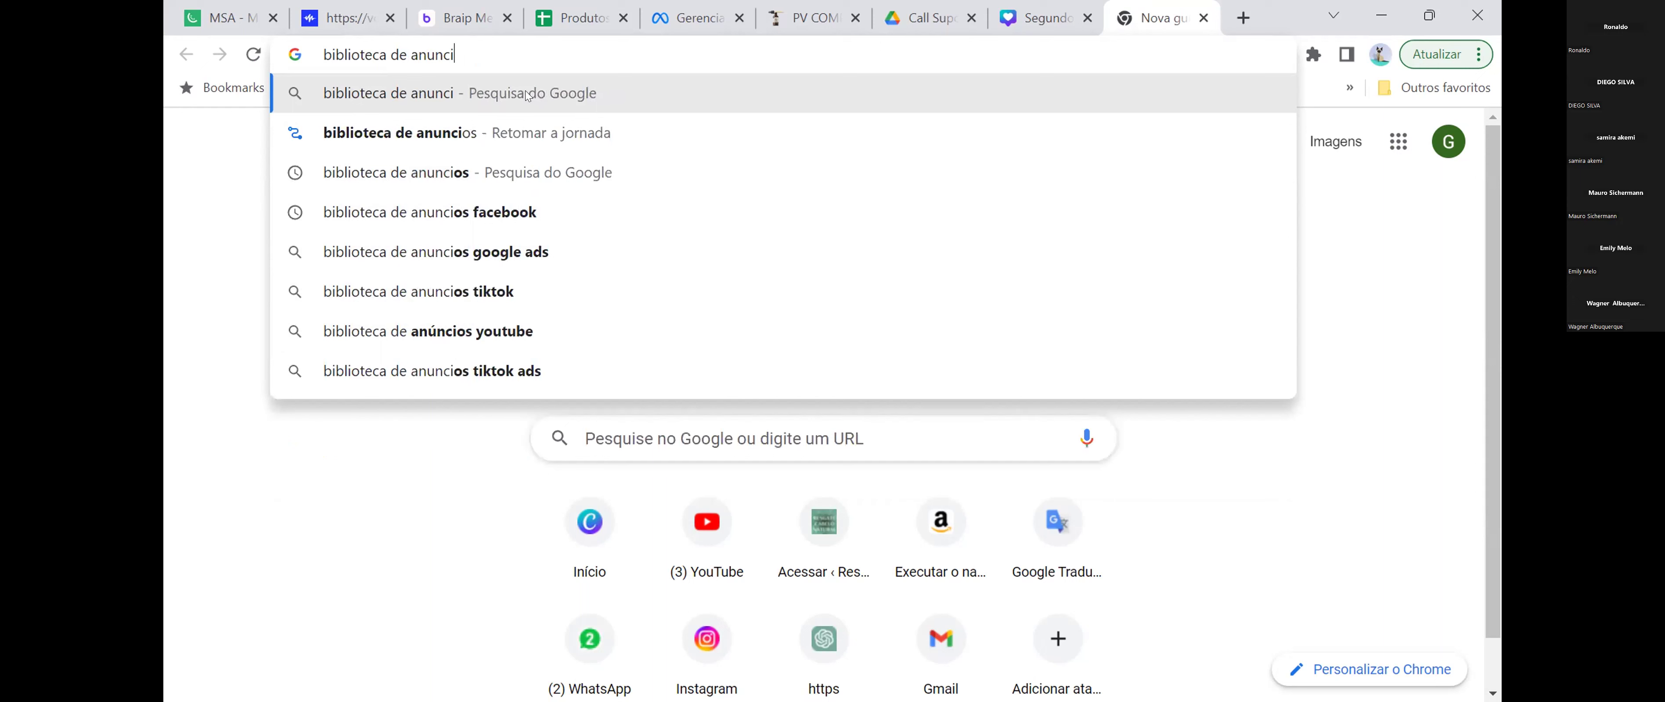
pyautogui.click(456, 207)
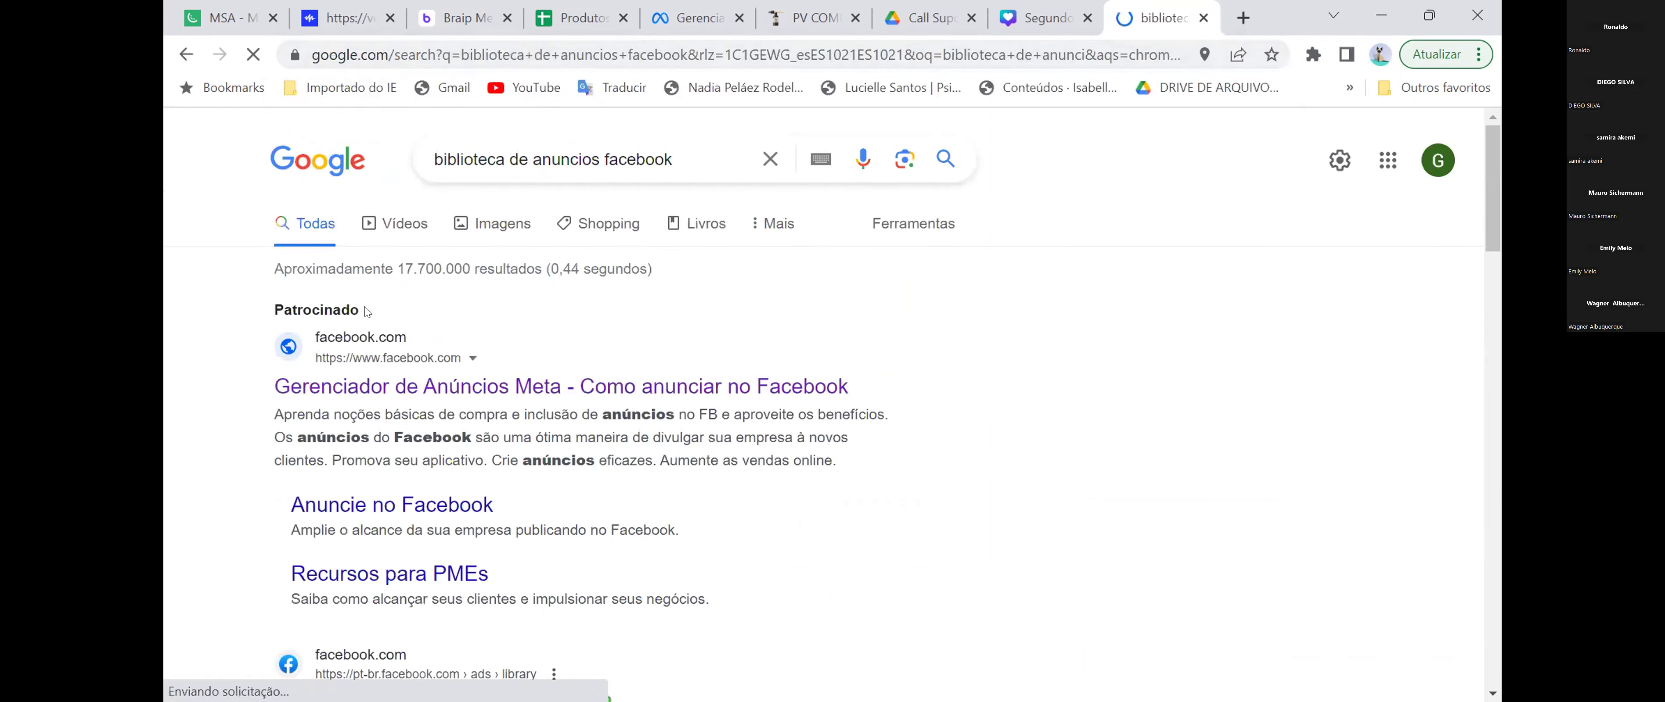
# - Open Facebook's Biblioteca de Anúncios from the search results and set the ad category to "Todos os anúncios"
pyautogui.scroll(-1, 450, 454)
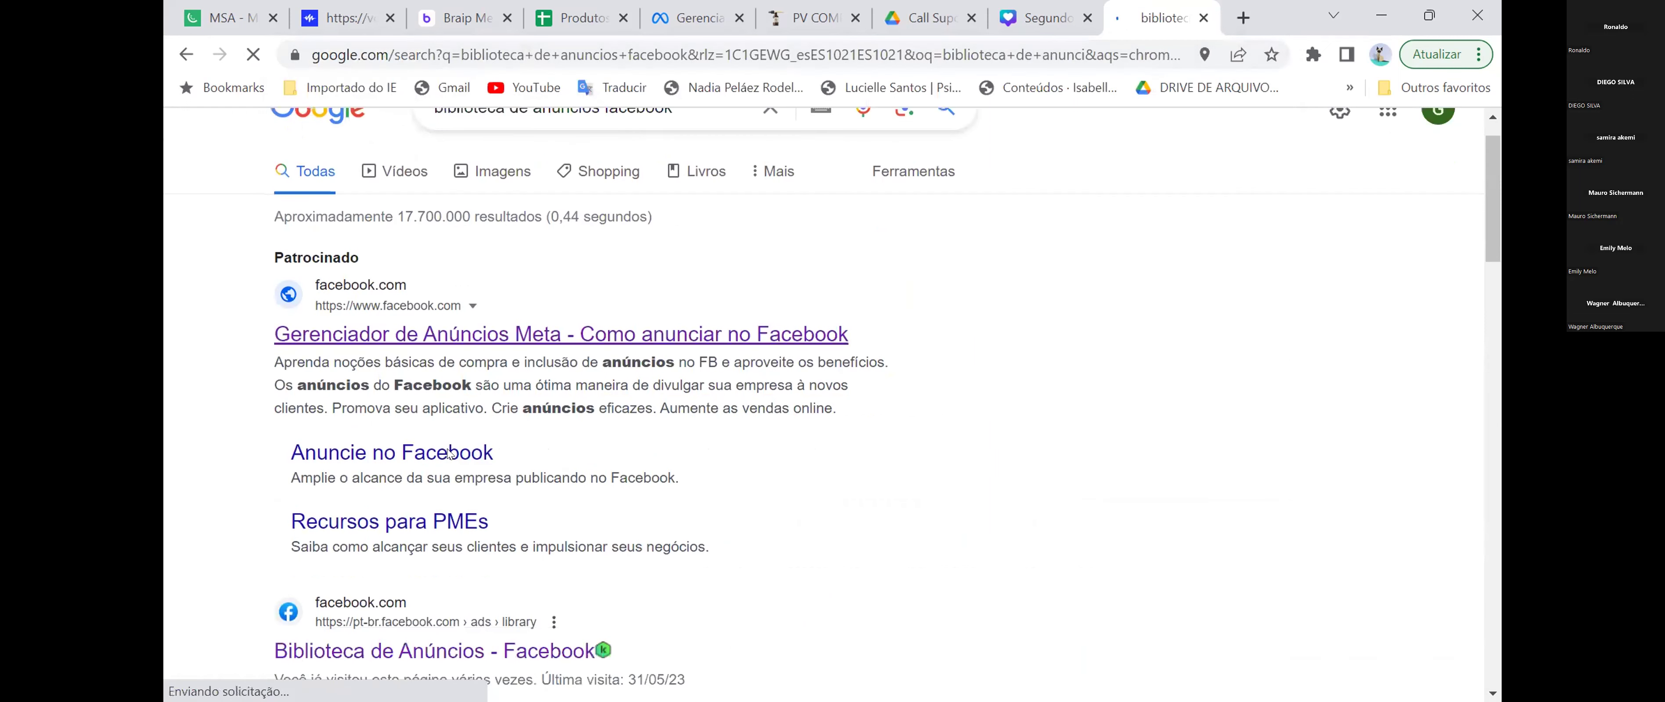
pyautogui.scroll(-3, 487, 490)
pyautogui.click(459, 496)
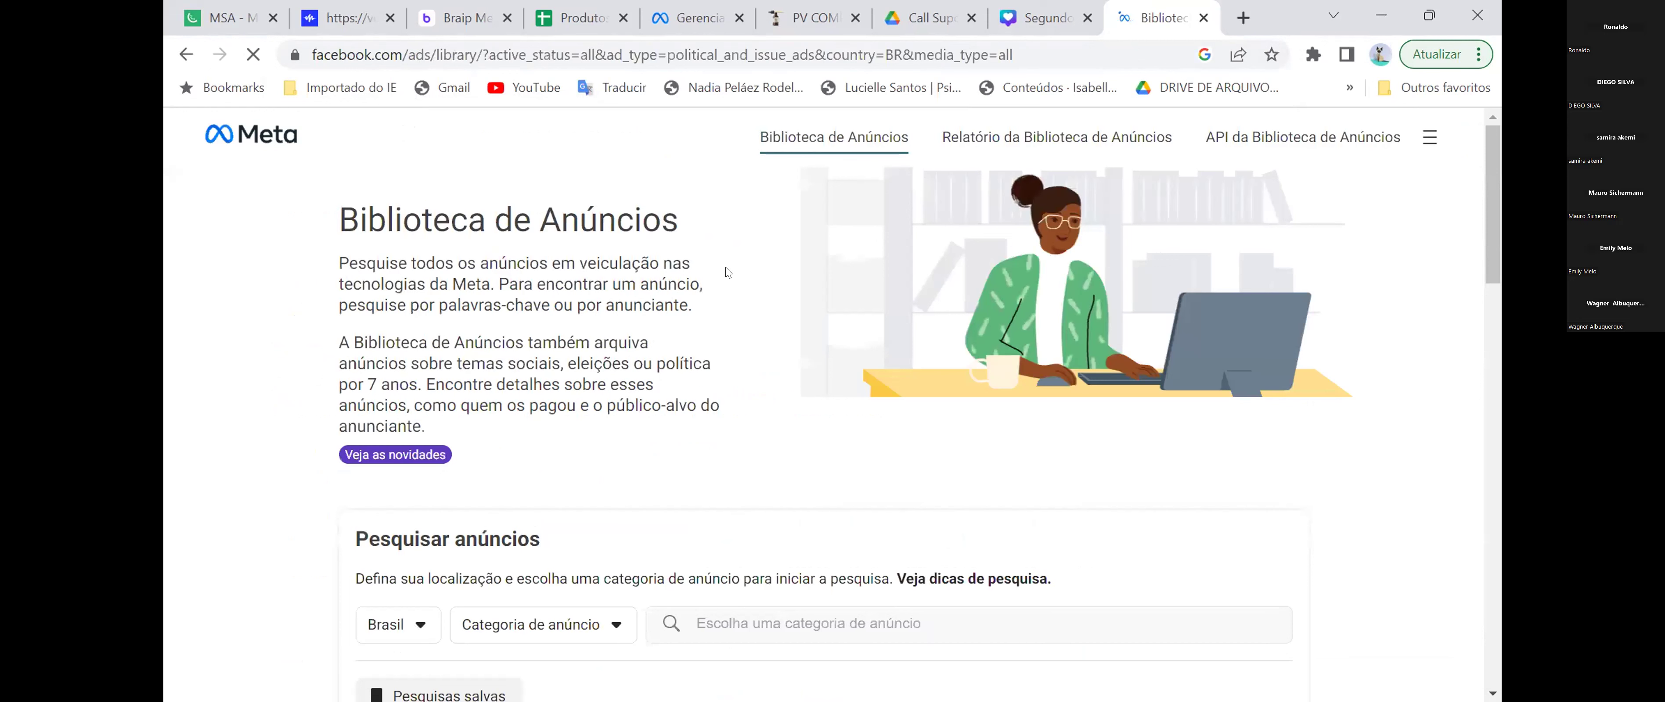
pyautogui.click(588, 623)
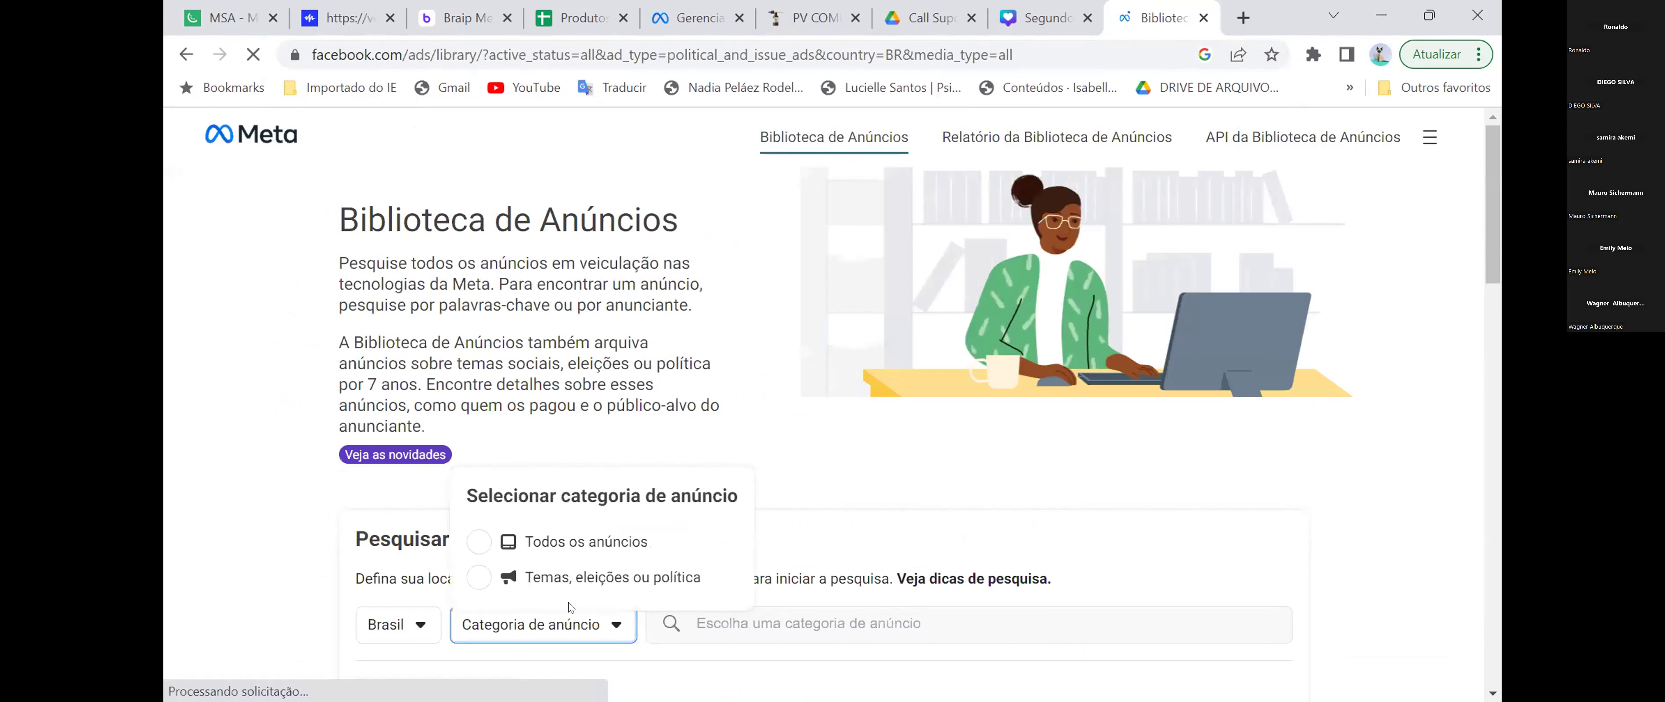
pyautogui.click(569, 542)
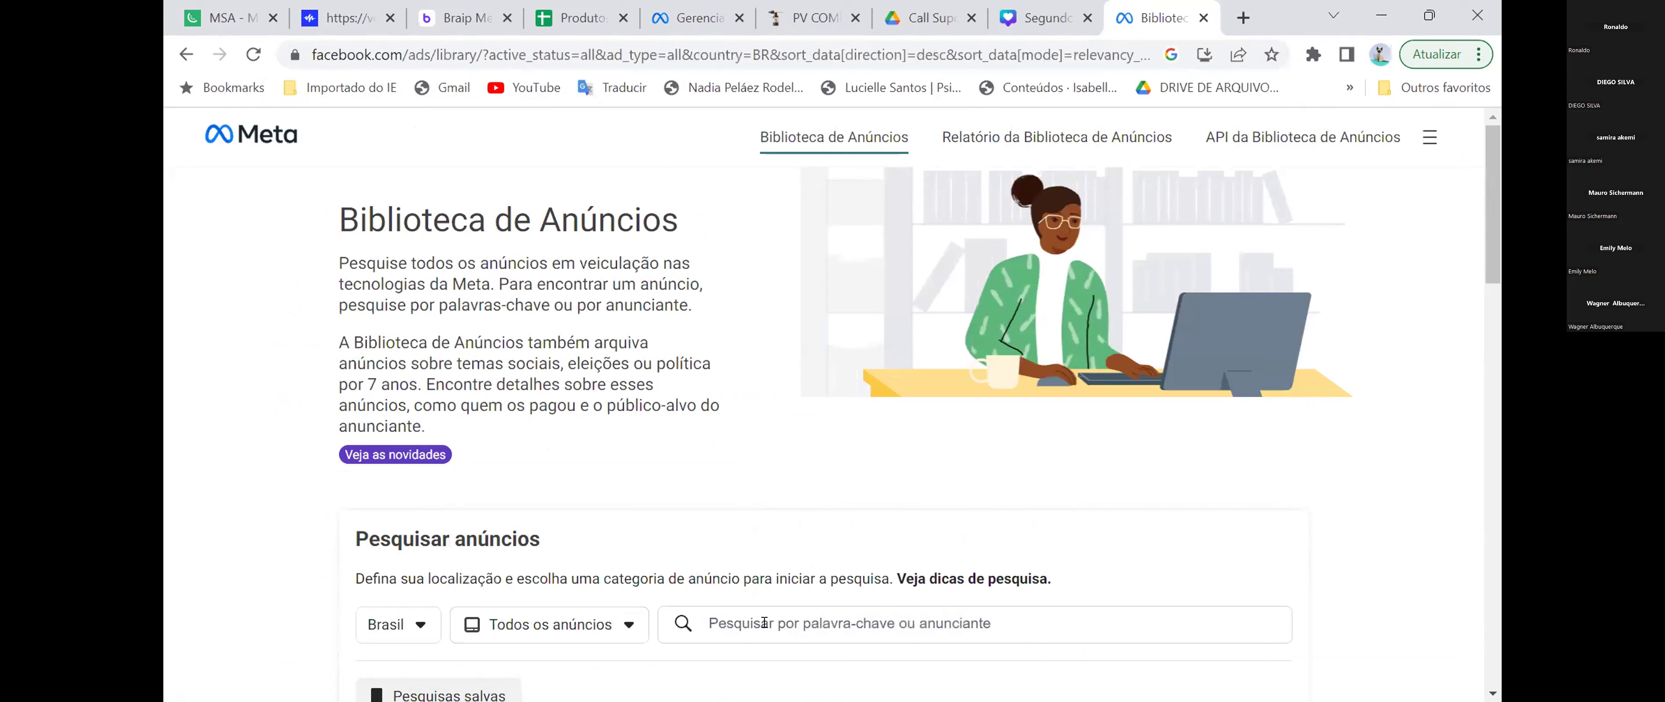
# - Search the ad library in Brasil for "curcumy"
pyautogui.click(764, 623)
pyautogui.scroll(-3, 767, 521)
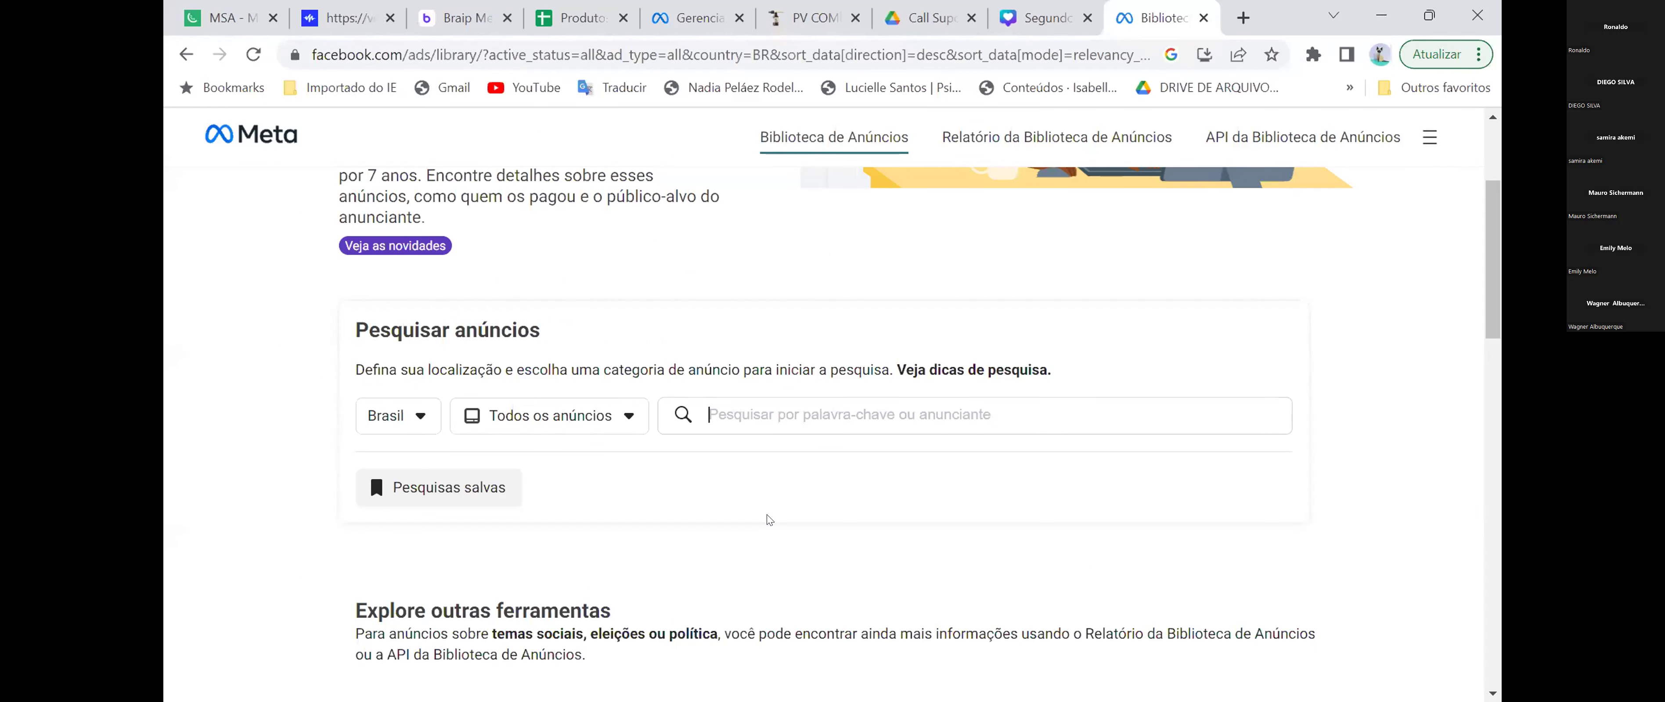
pyautogui.write('curcumy')
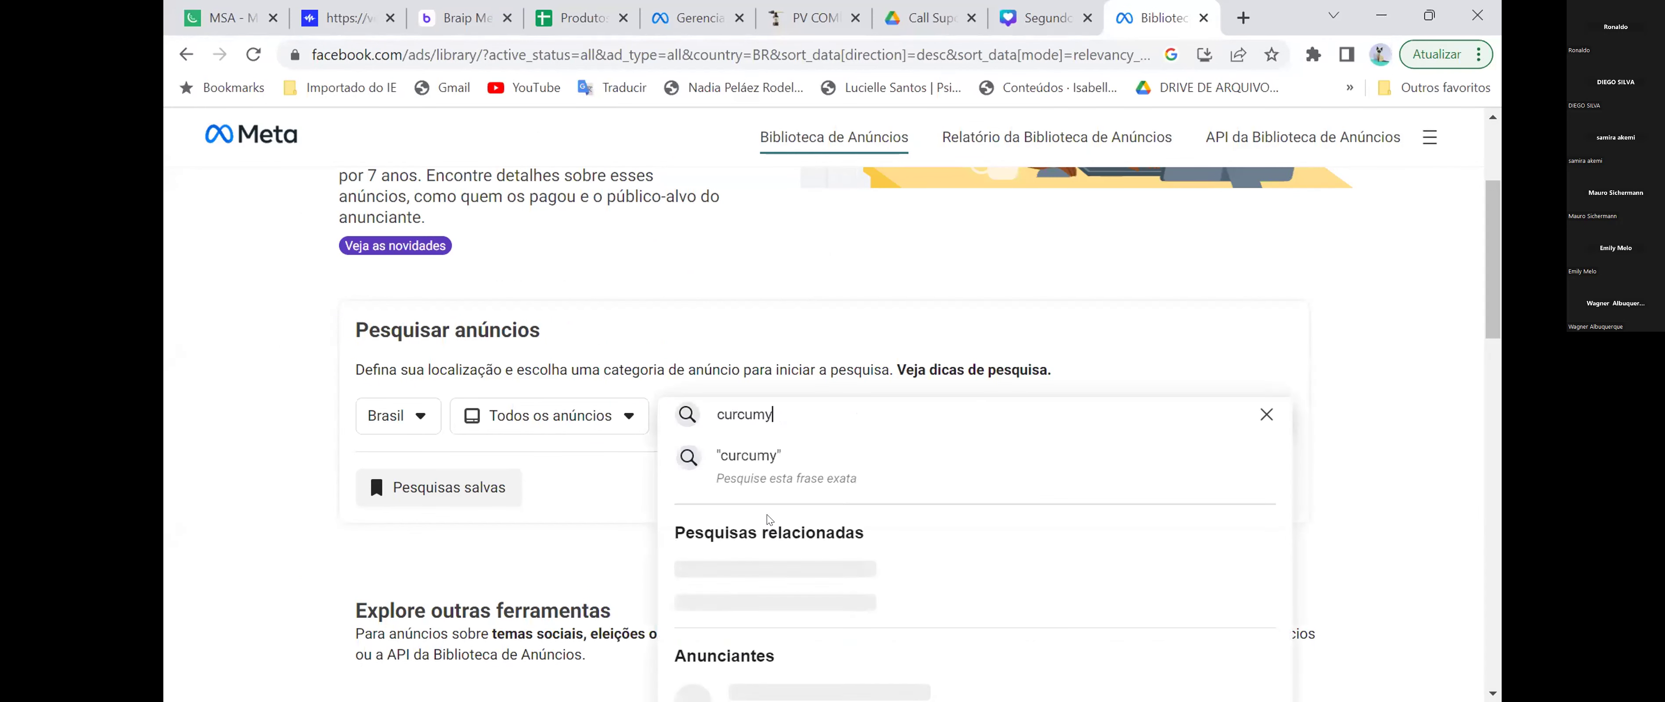
pyautogui.press('Return')
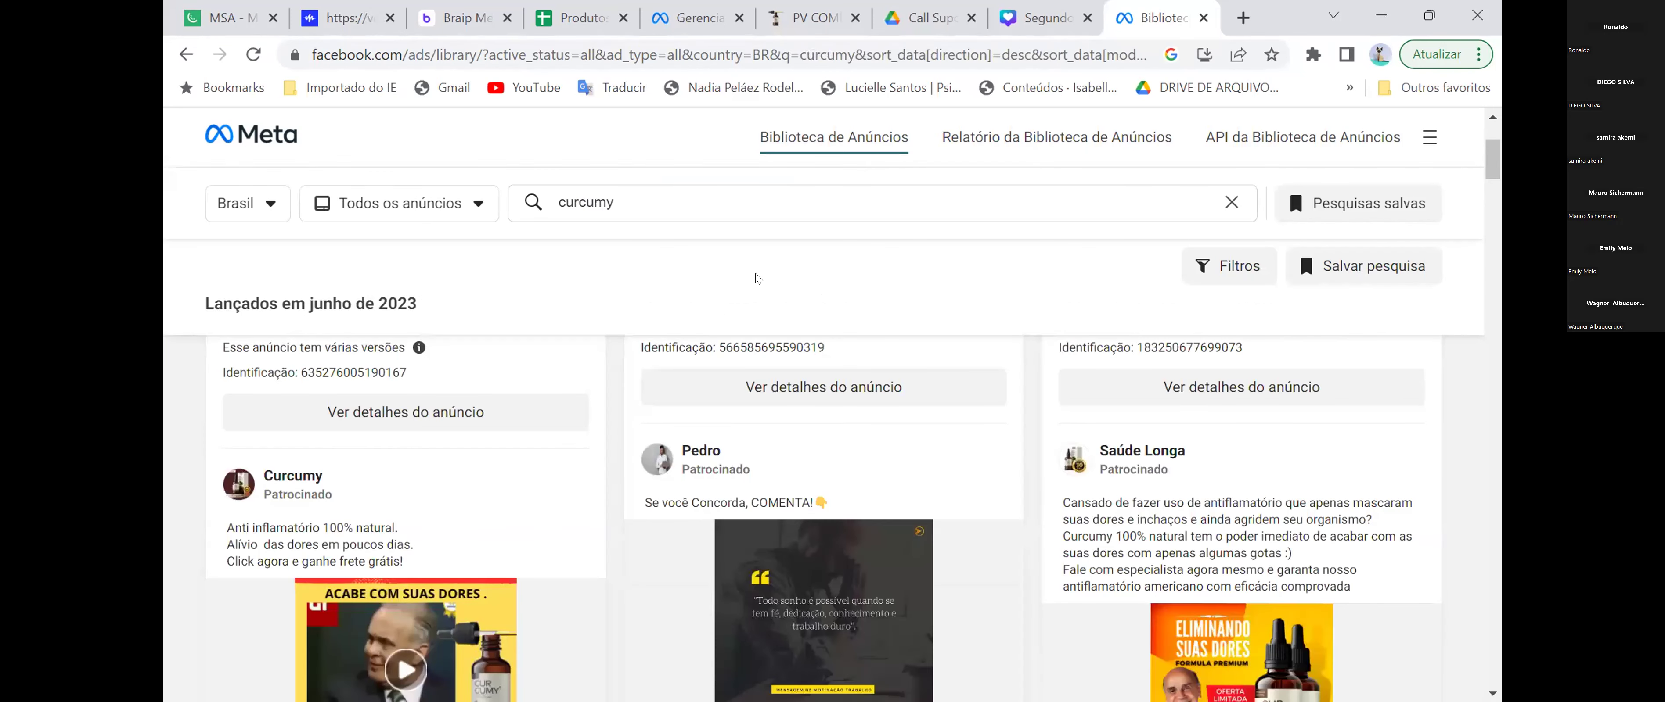
# - Browse the Curcumy ads launched in June 2023, examining their start dates, creatives and how many ads share each creative
pyautogui.scroll(-3, 757, 285)
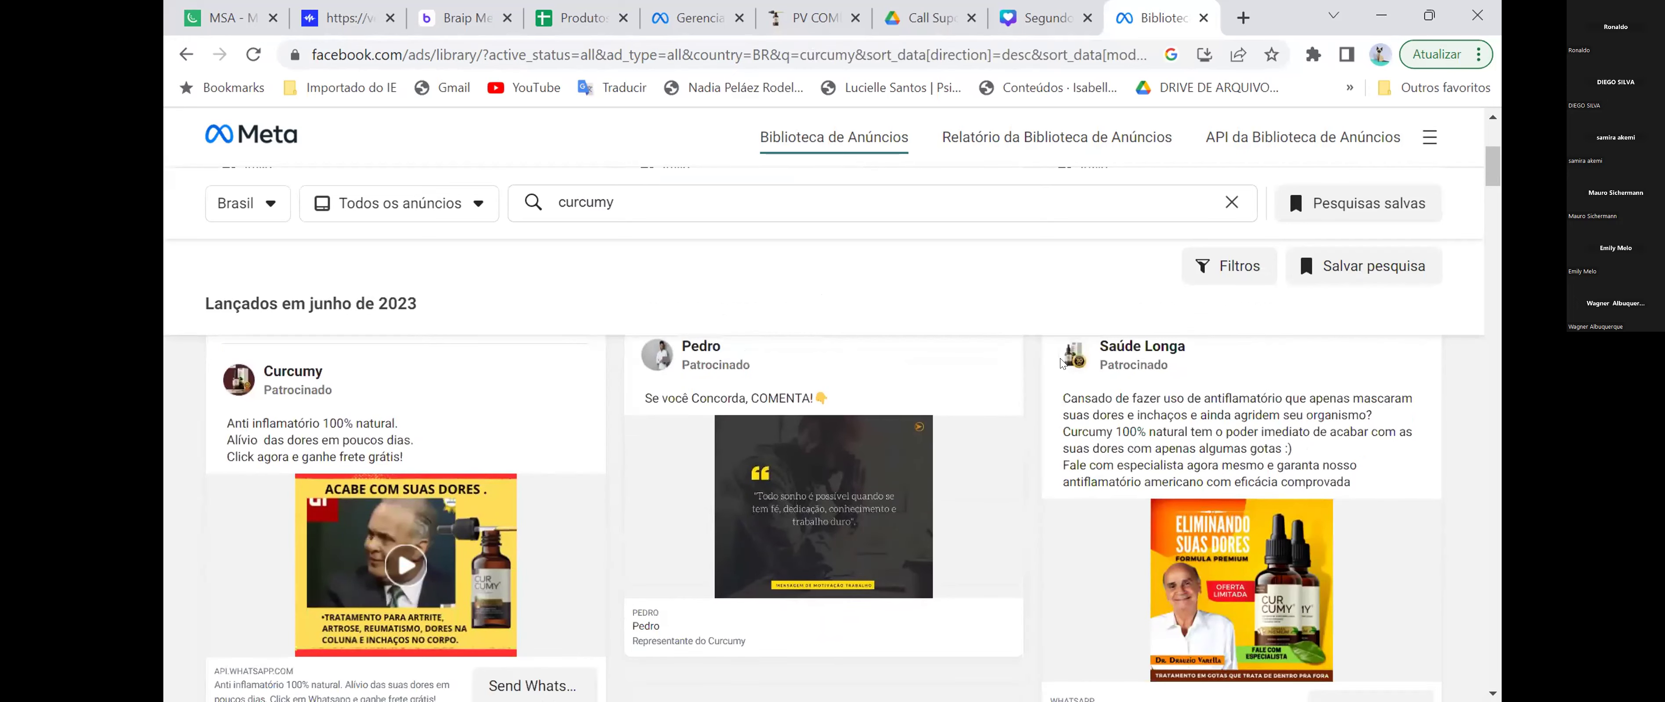
pyautogui.scroll(-3, 1069, 361)
pyautogui.scroll(10, 994, 339)
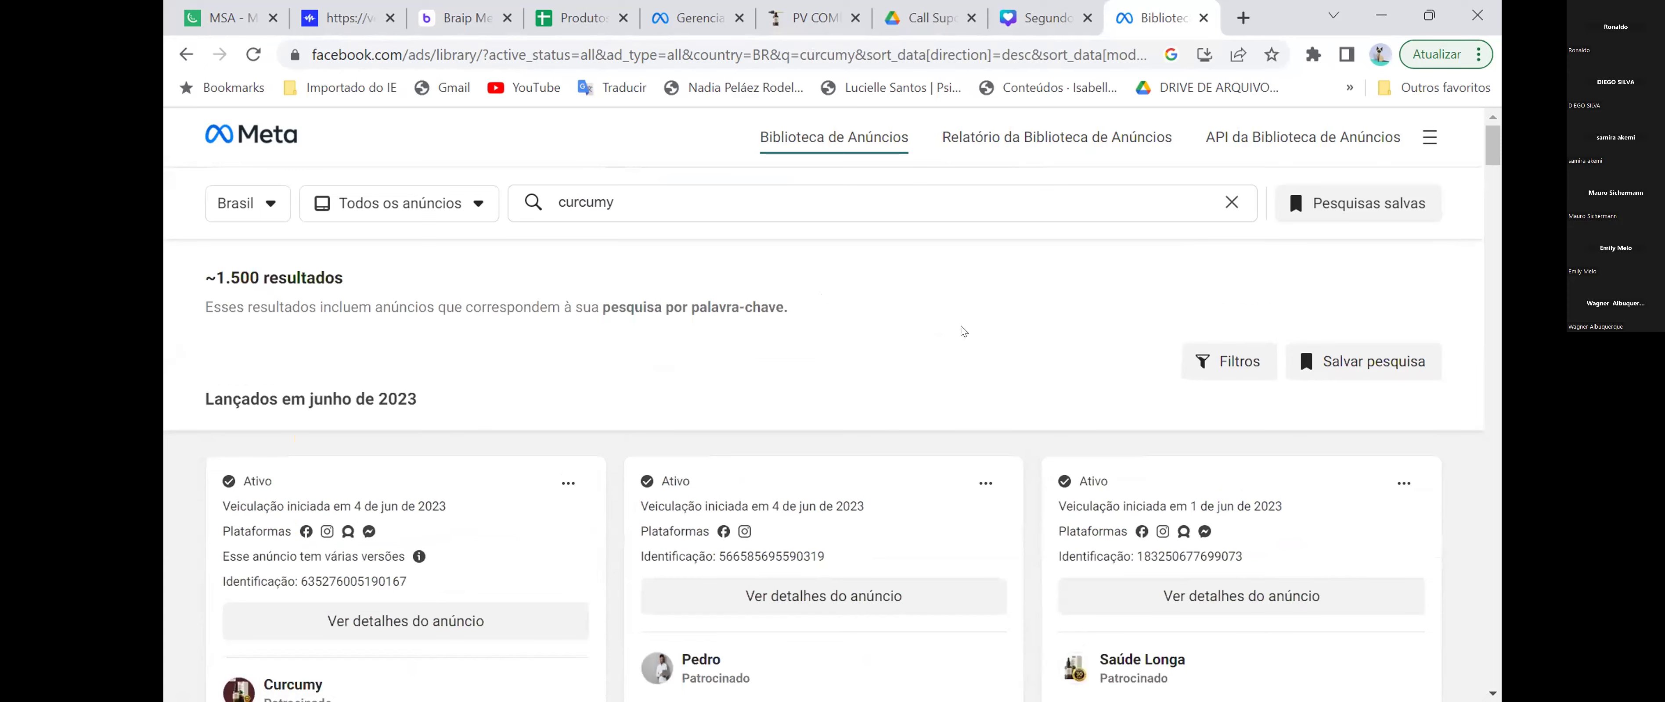
pyautogui.scroll(-3, 969, 332)
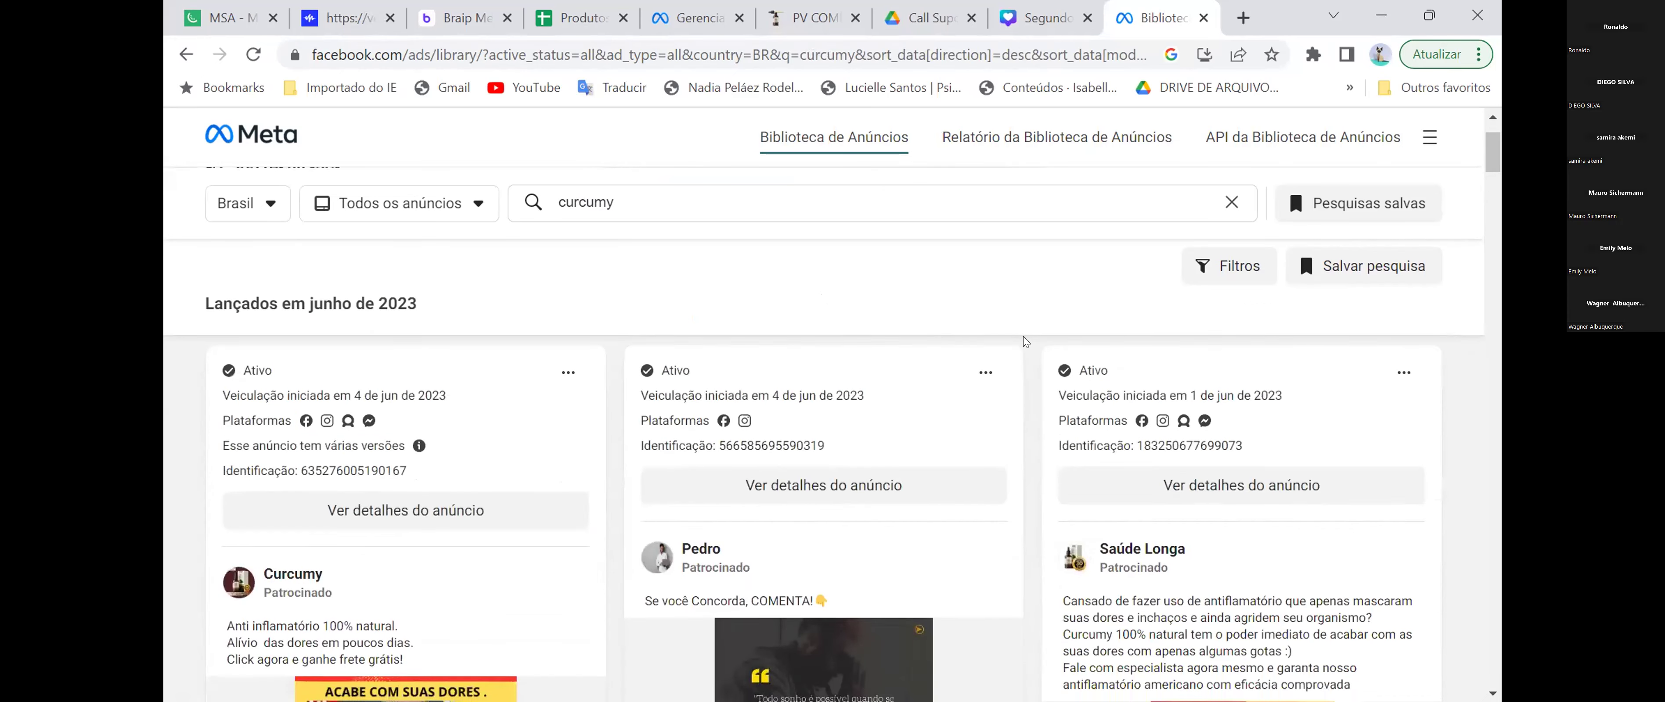
pyautogui.scroll(-5, 1028, 342)
pyautogui.scroll(5, 1035, 344)
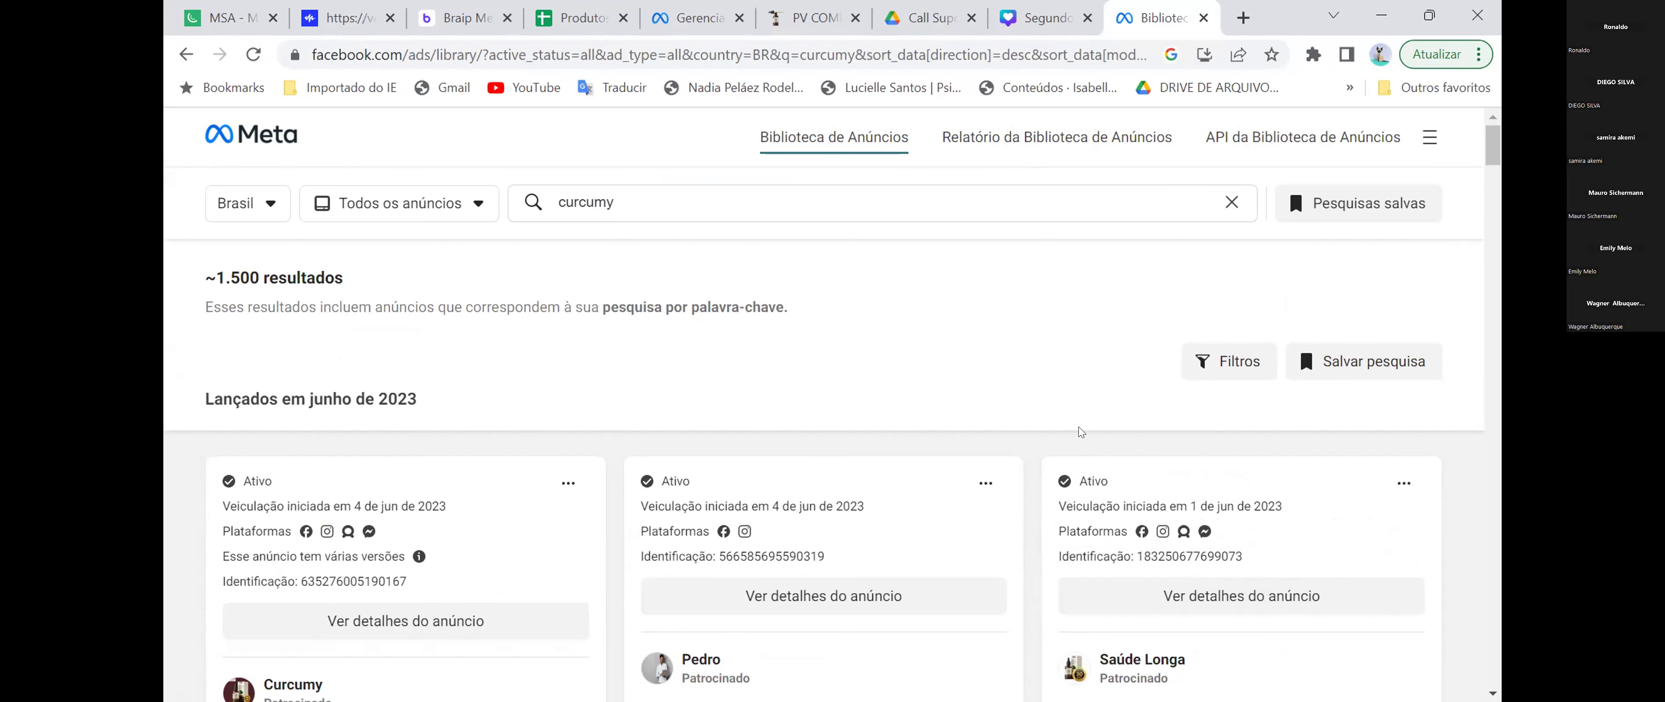
pyautogui.scroll(-3, 1017, 389)
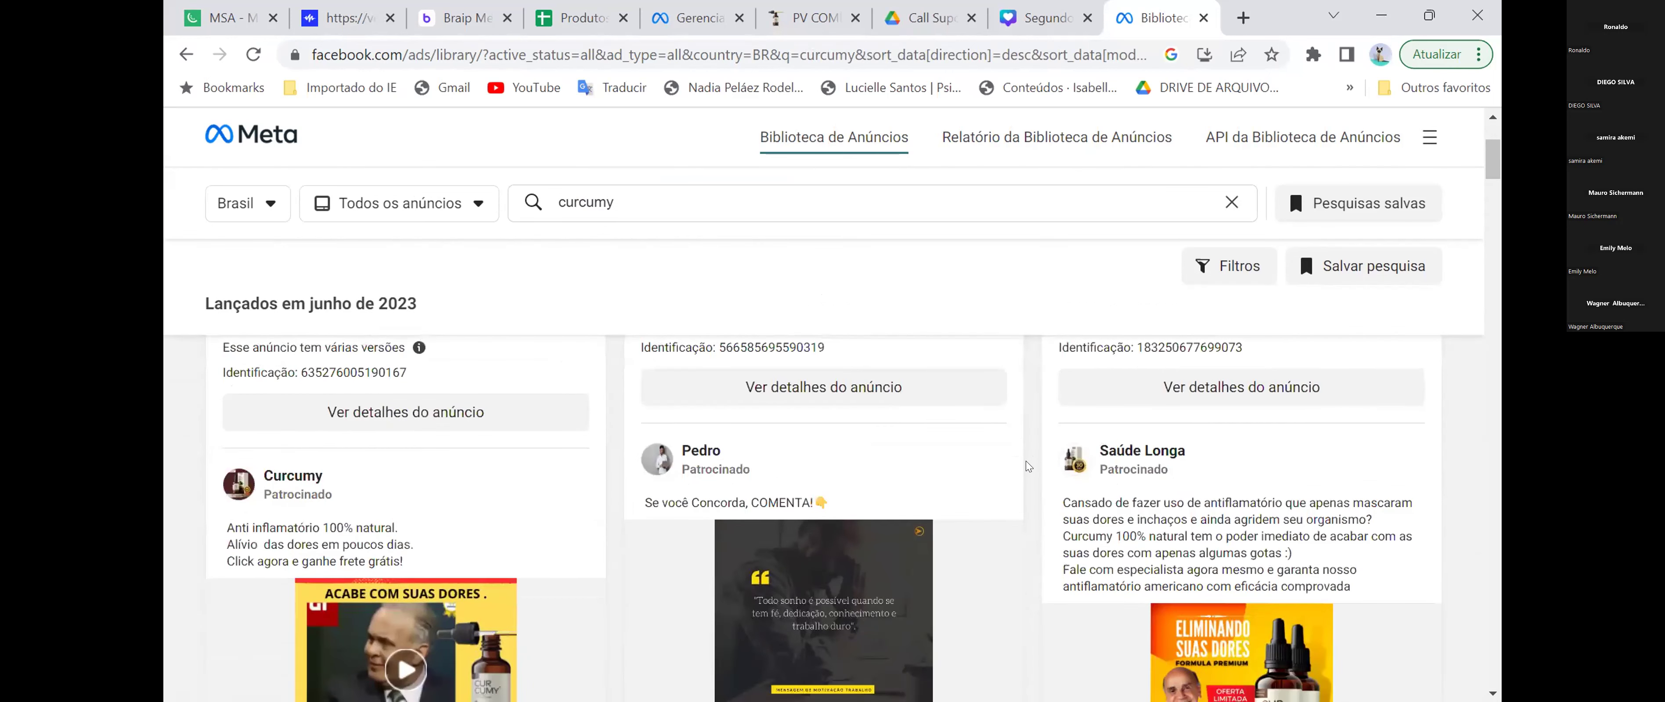
pyautogui.scroll(-2, 1028, 465)
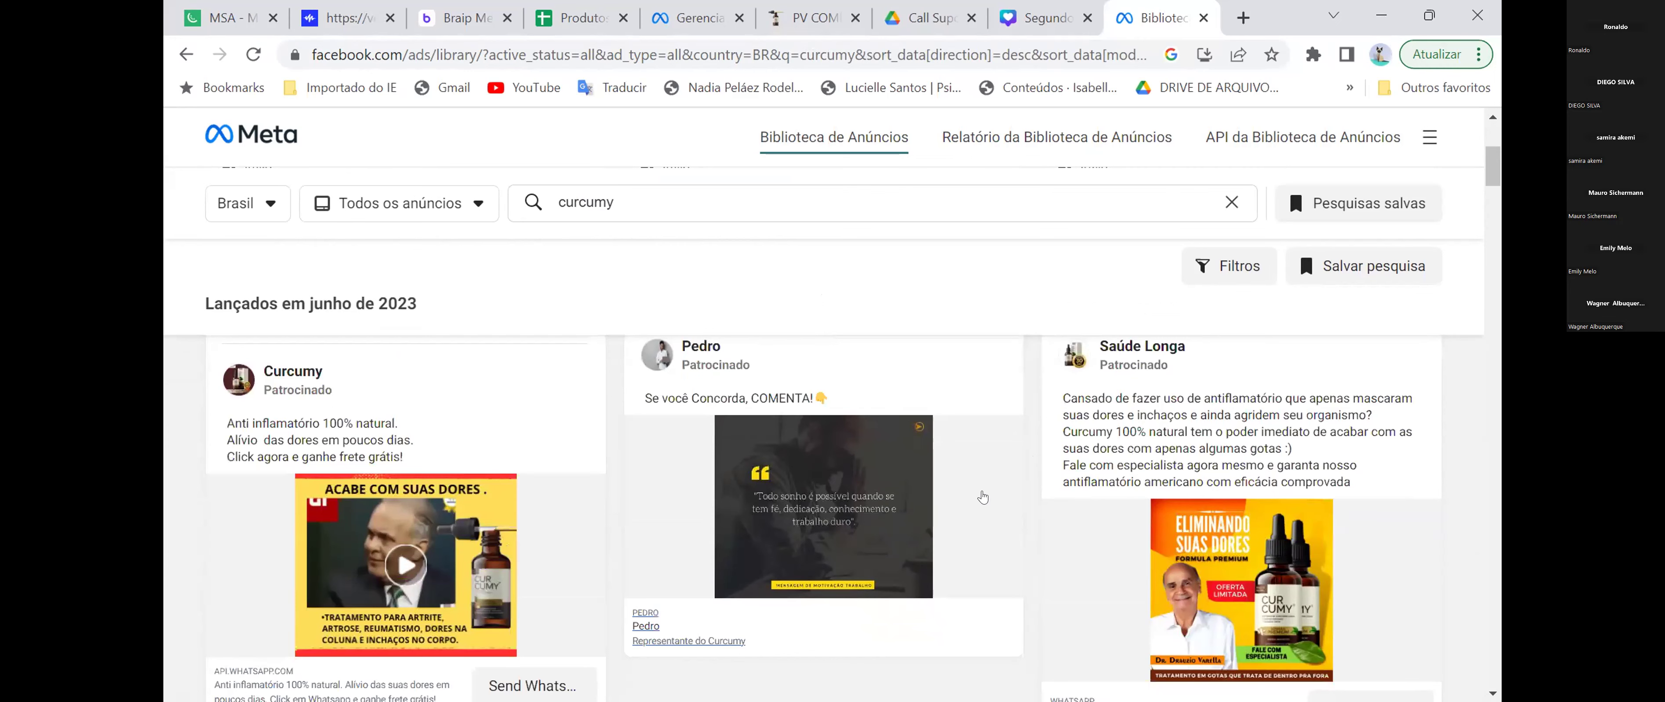
pyautogui.scroll(-8, 982, 488)
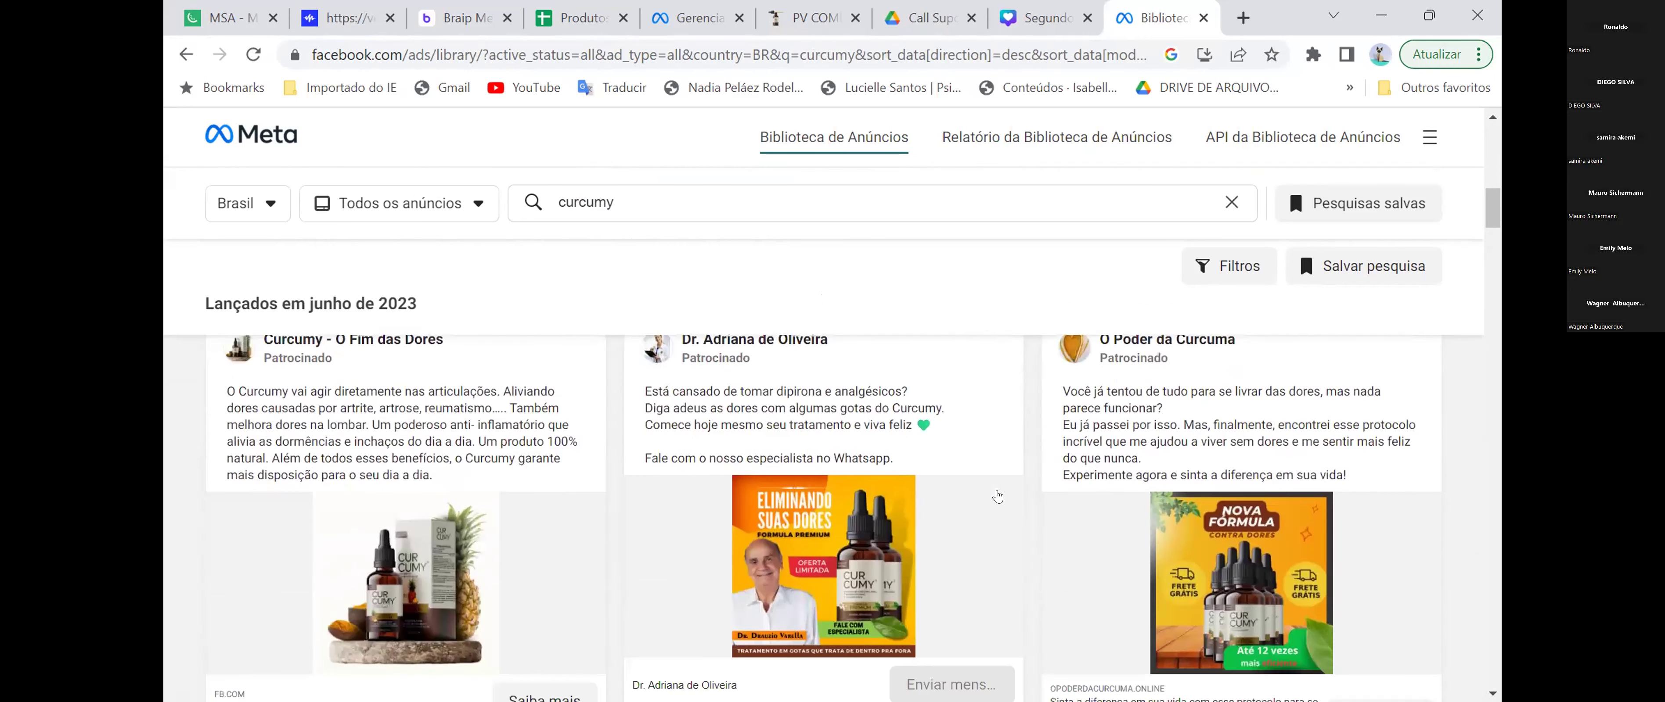
pyautogui.scroll(-6, 1000, 496)
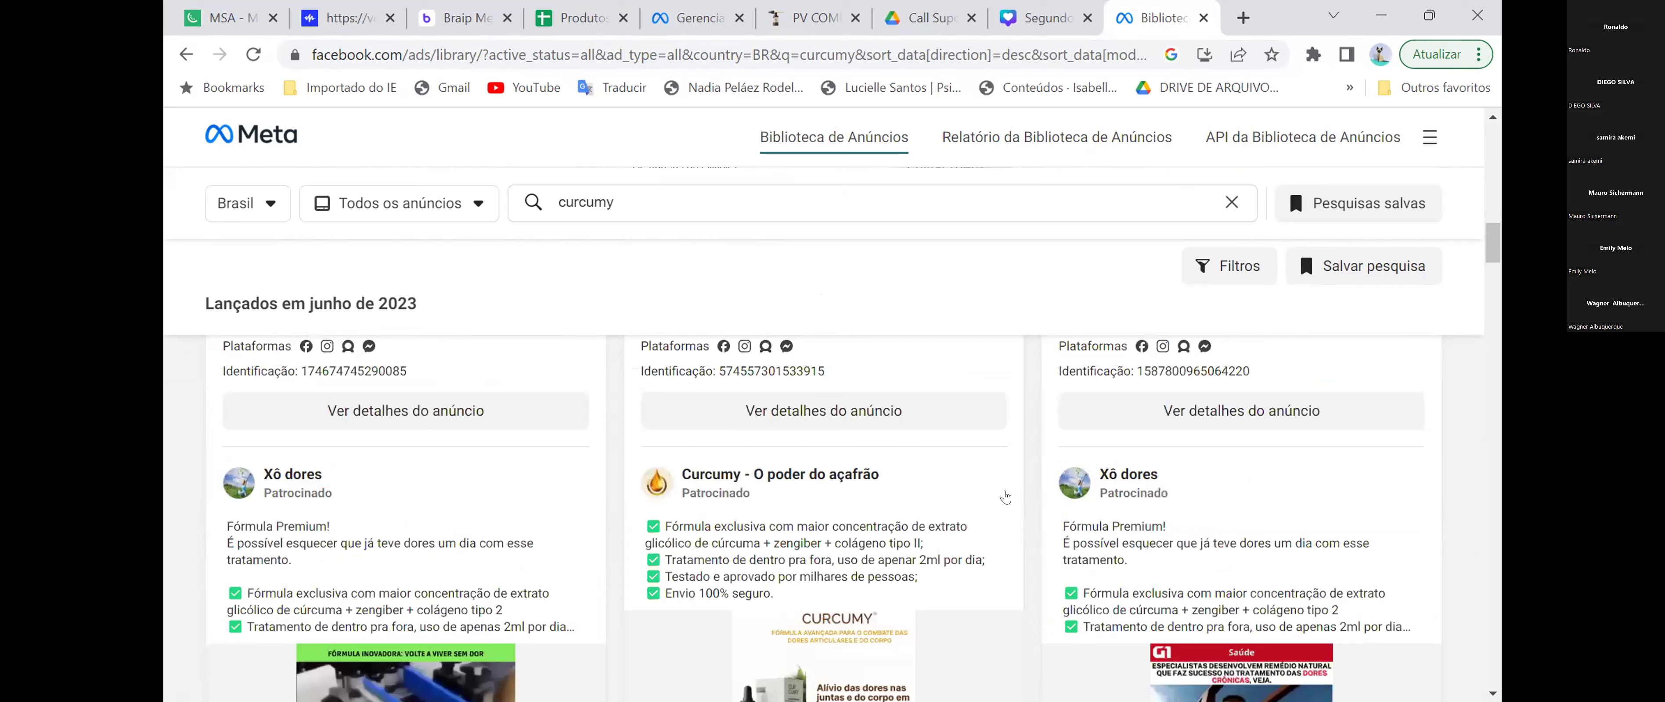
pyautogui.scroll(-10, 1003, 498)
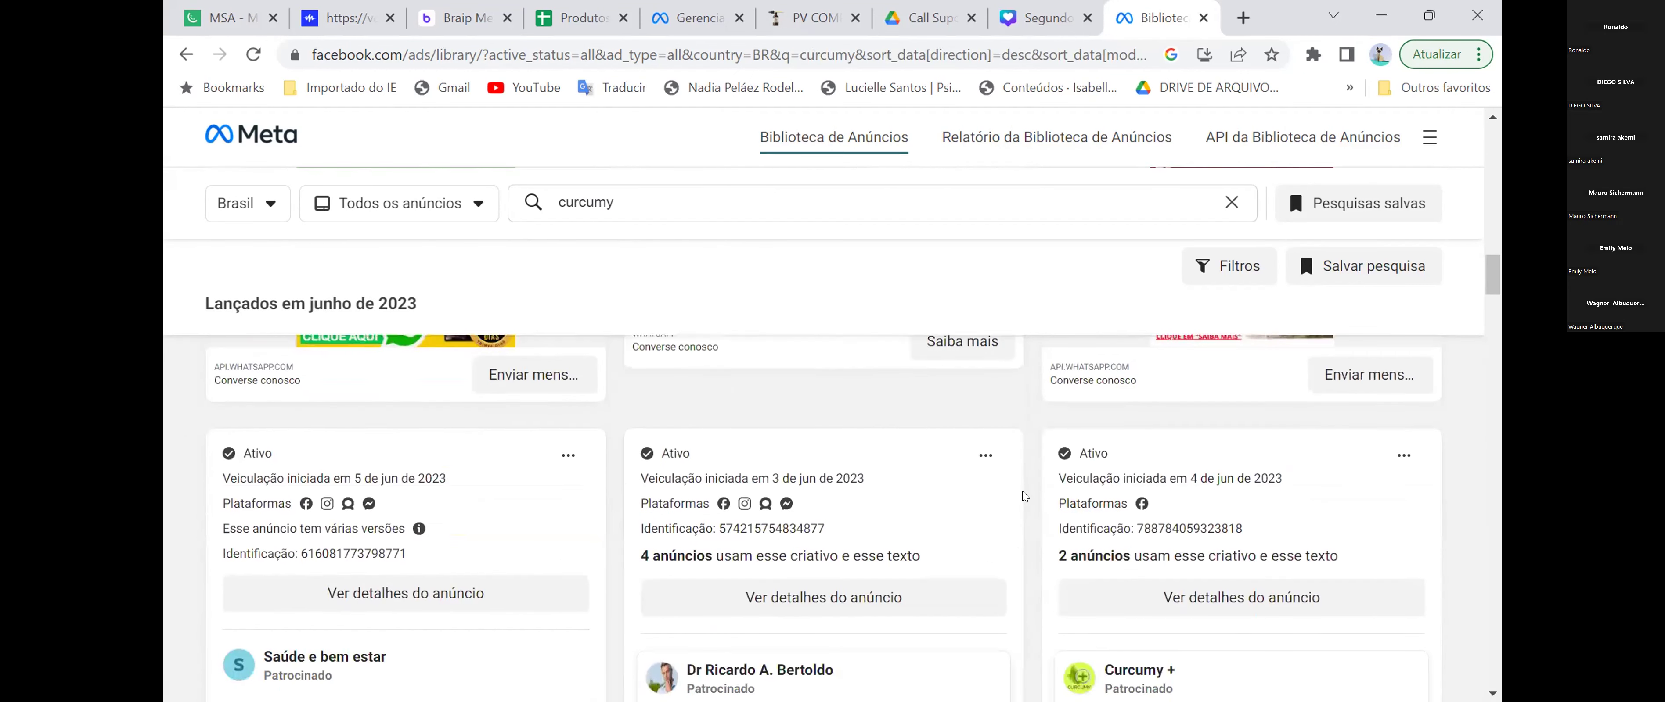
pyautogui.scroll(-2, 1023, 496)
pyautogui.scroll(1, 1028, 491)
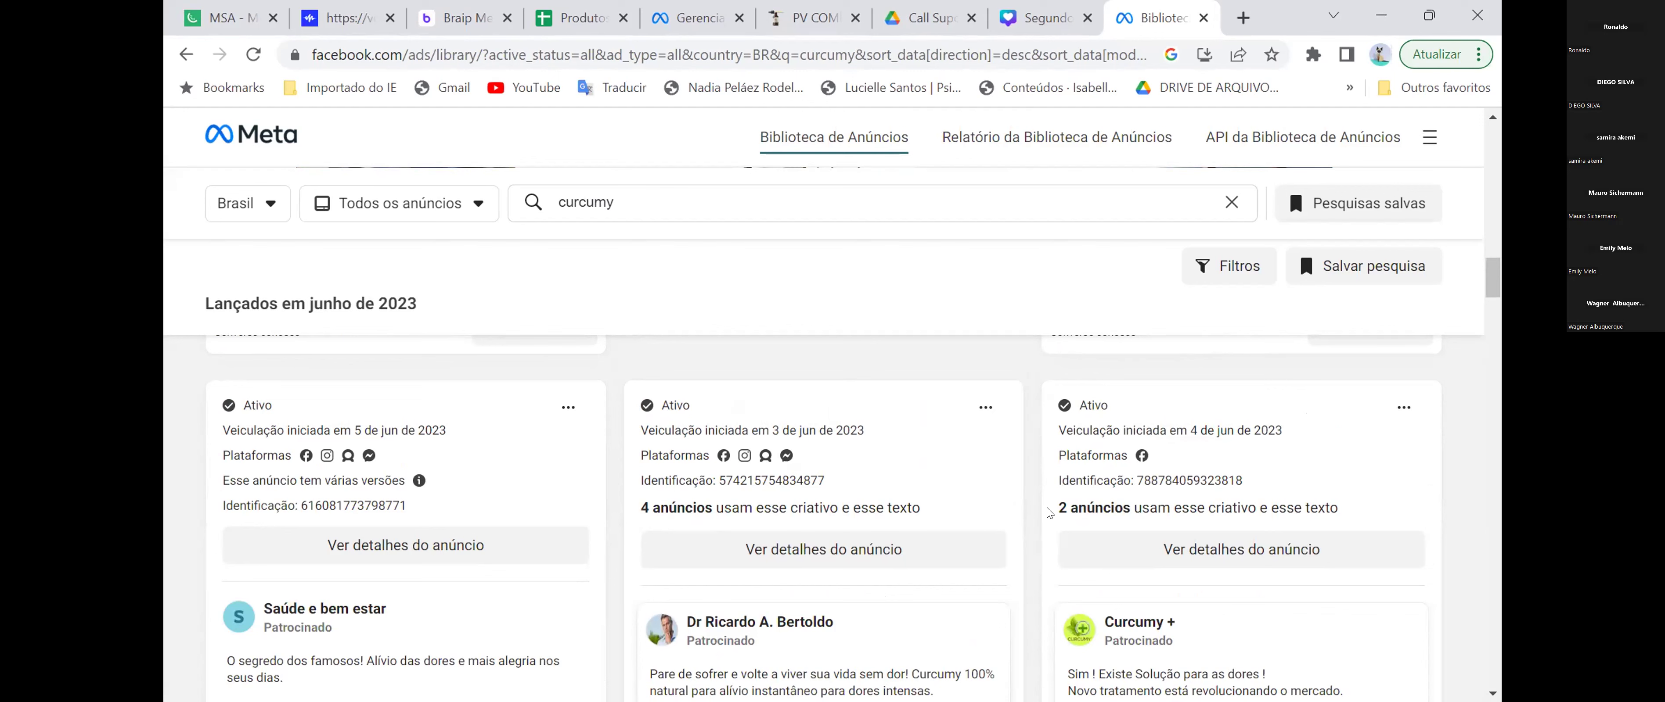
# - Examine the remaining June 2023 ads' offers and images, down to the SECAPS MAX video ad at the end of that section
pyautogui.scroll(-2, 1039, 502)
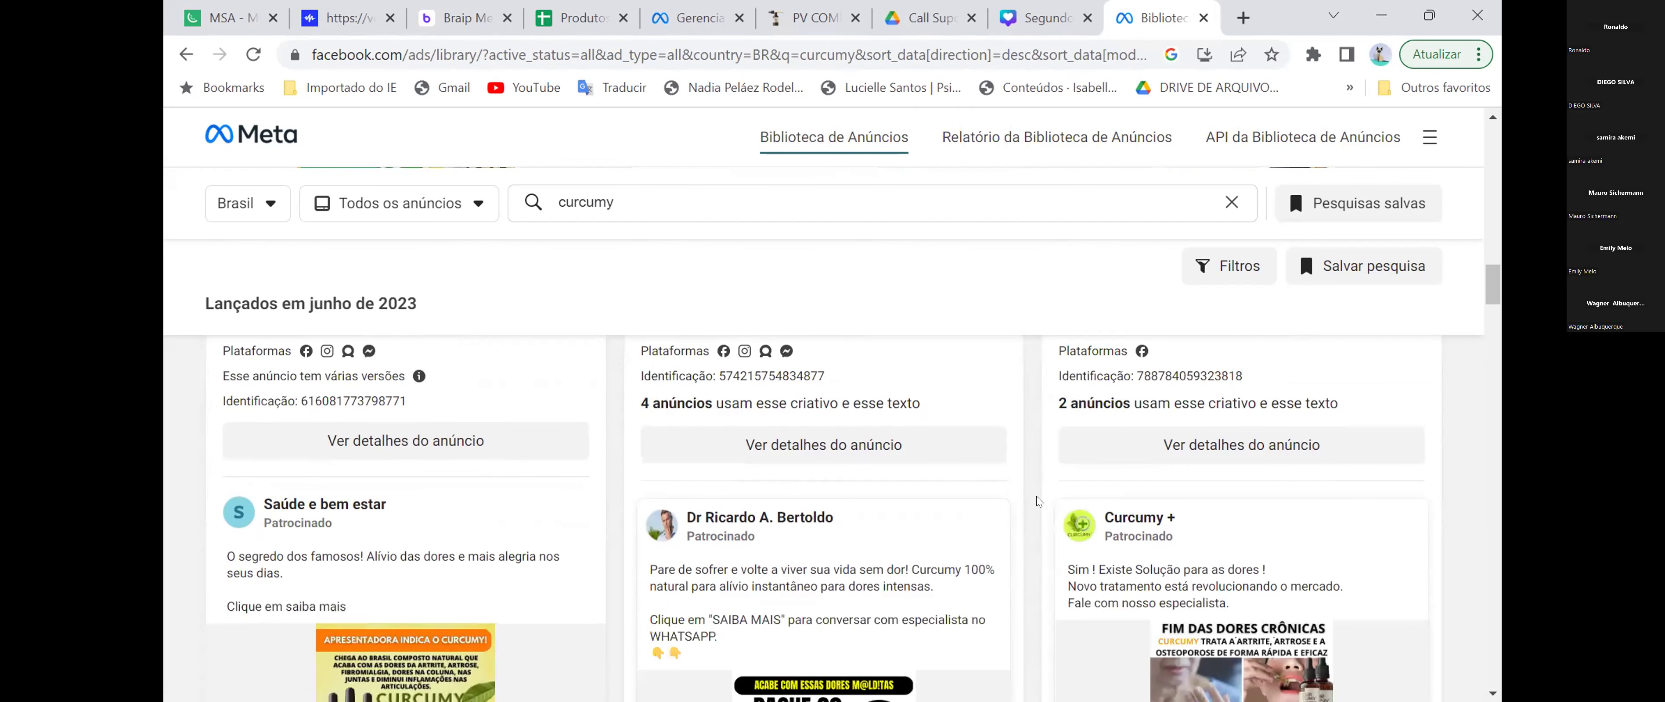
pyautogui.scroll(-4, 1039, 502)
pyautogui.scroll(-2, 1039, 507)
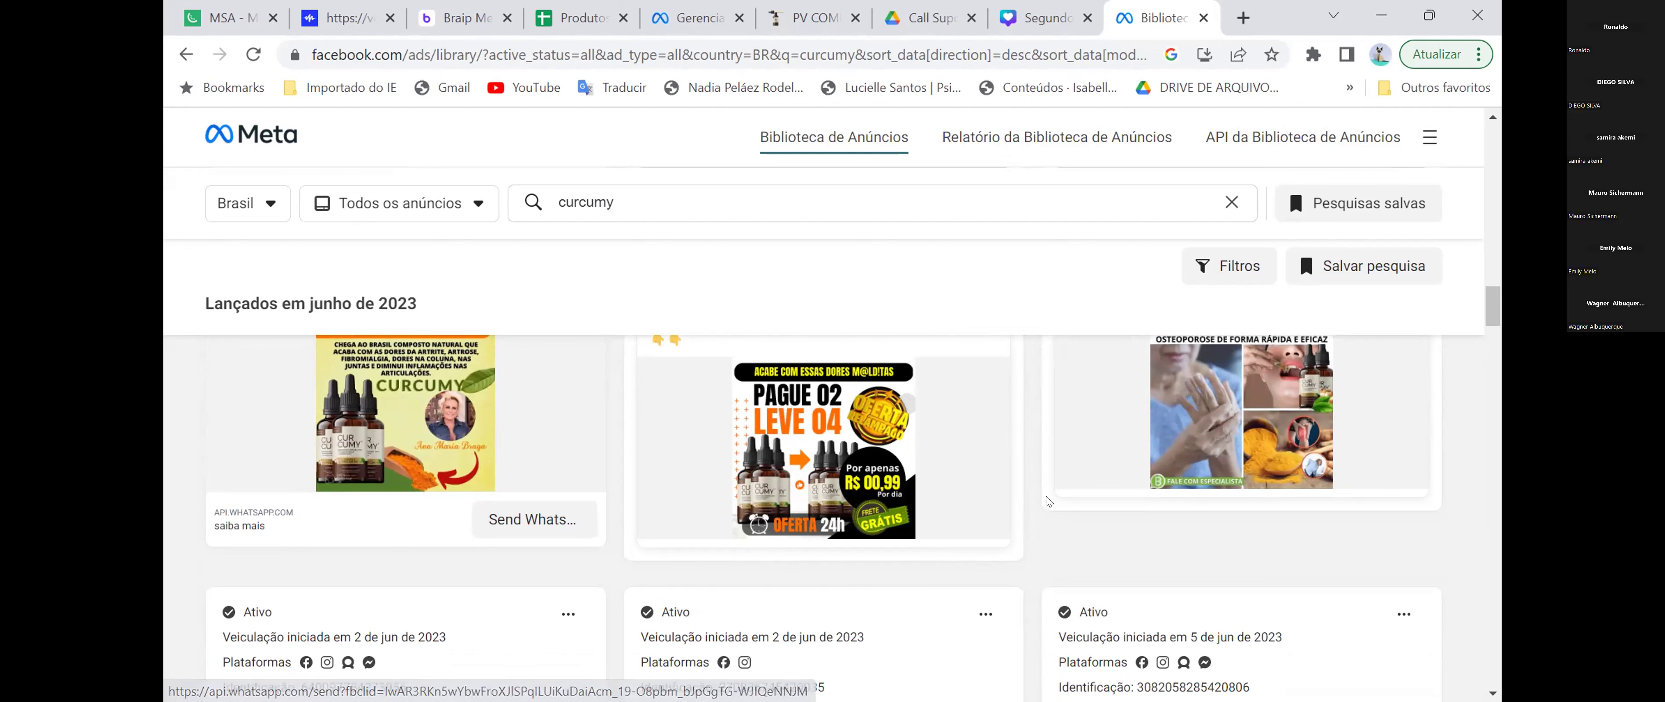
pyautogui.scroll(-2, 1407, 520)
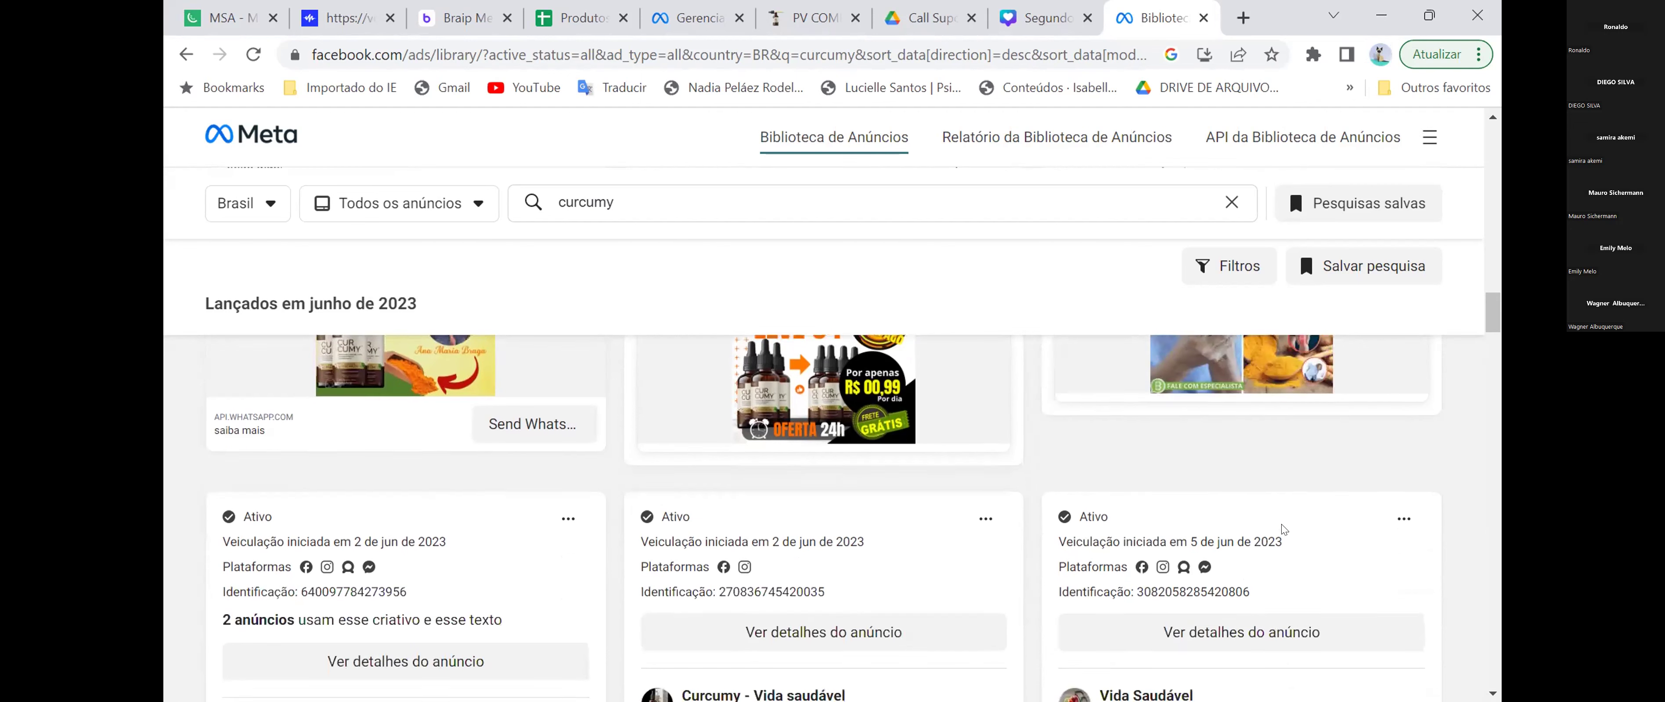
pyautogui.scroll(-5, 991, 457)
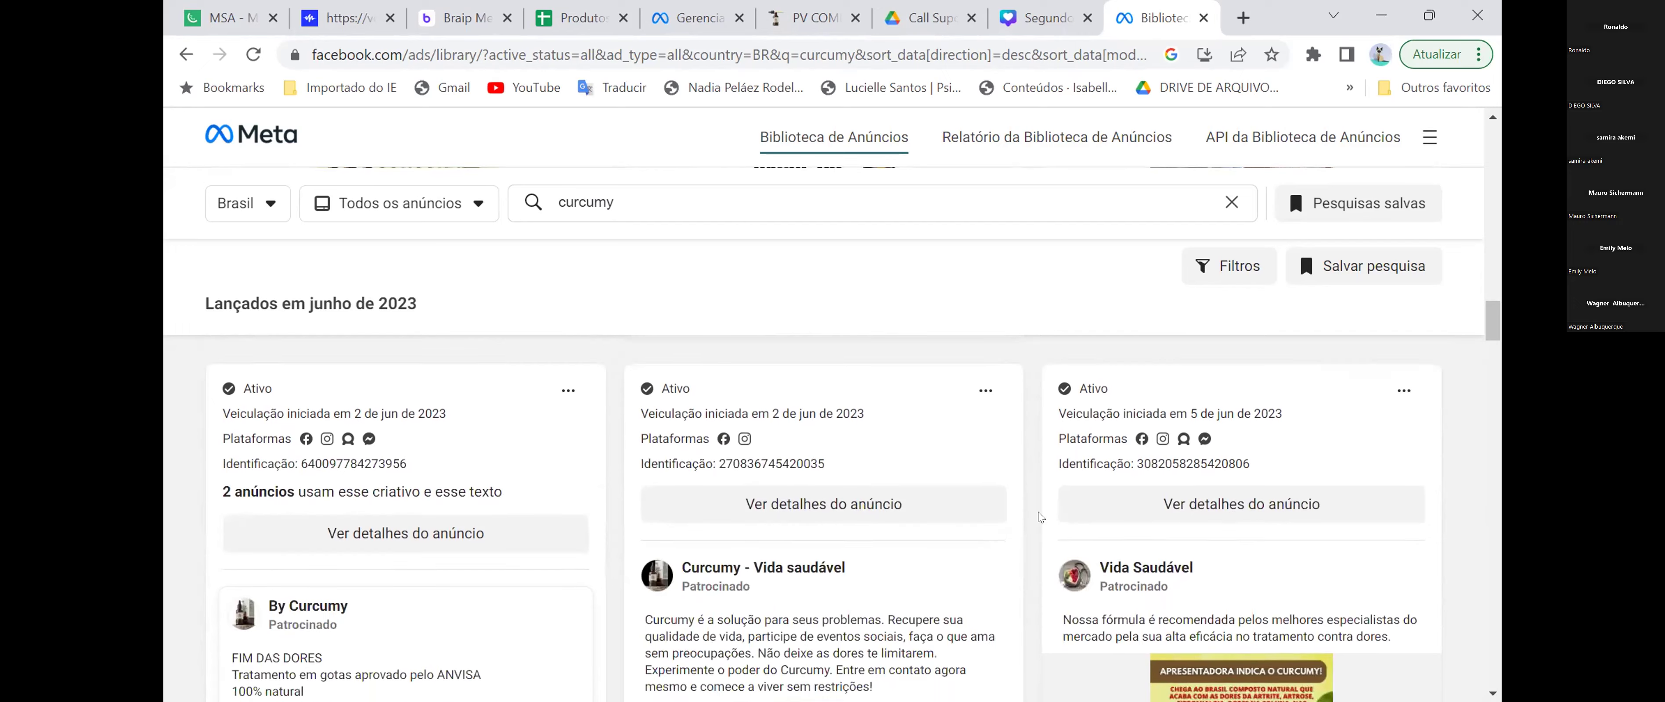
pyautogui.scroll(-3, 1040, 520)
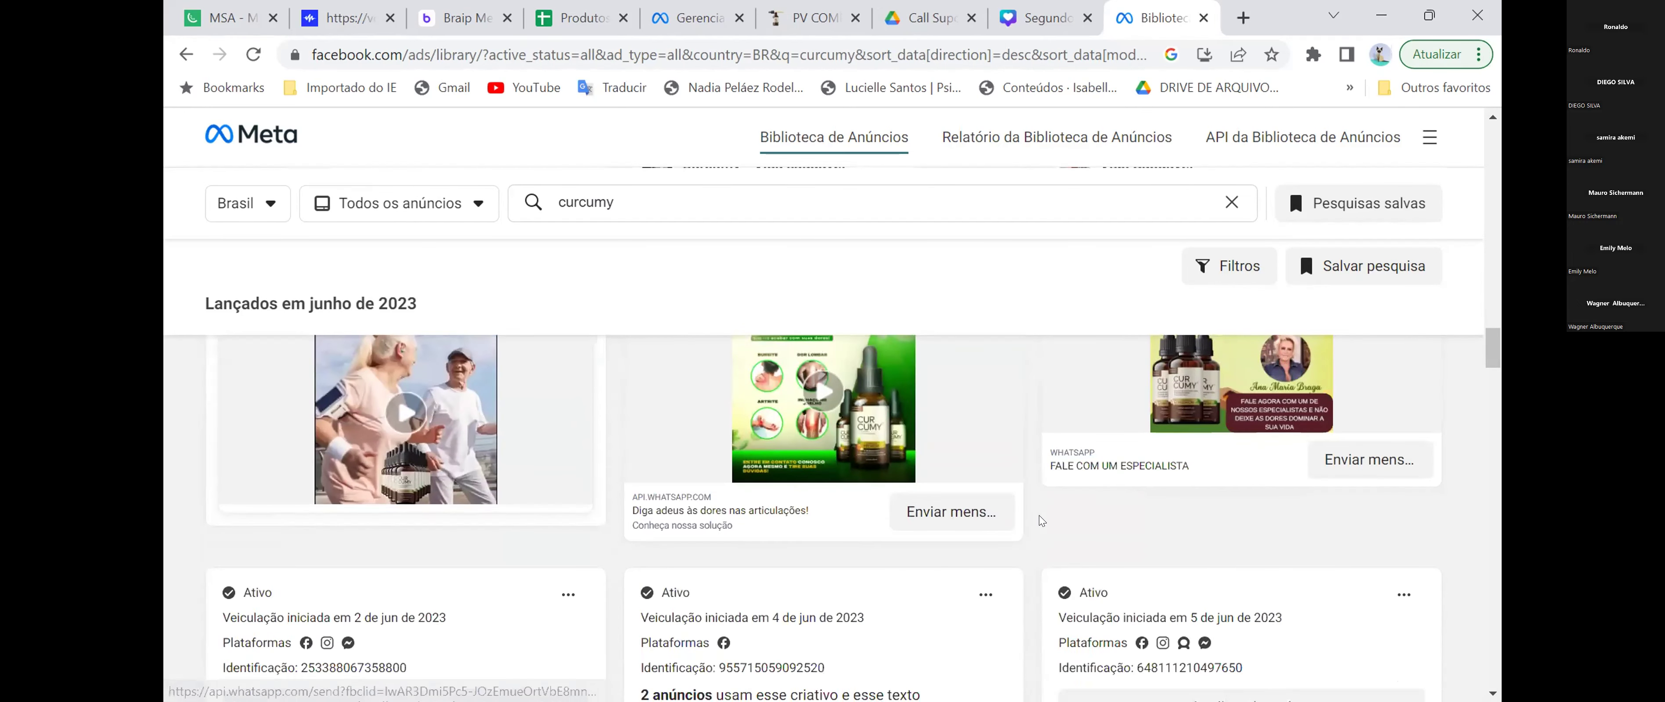
pyautogui.scroll(-10, 1040, 519)
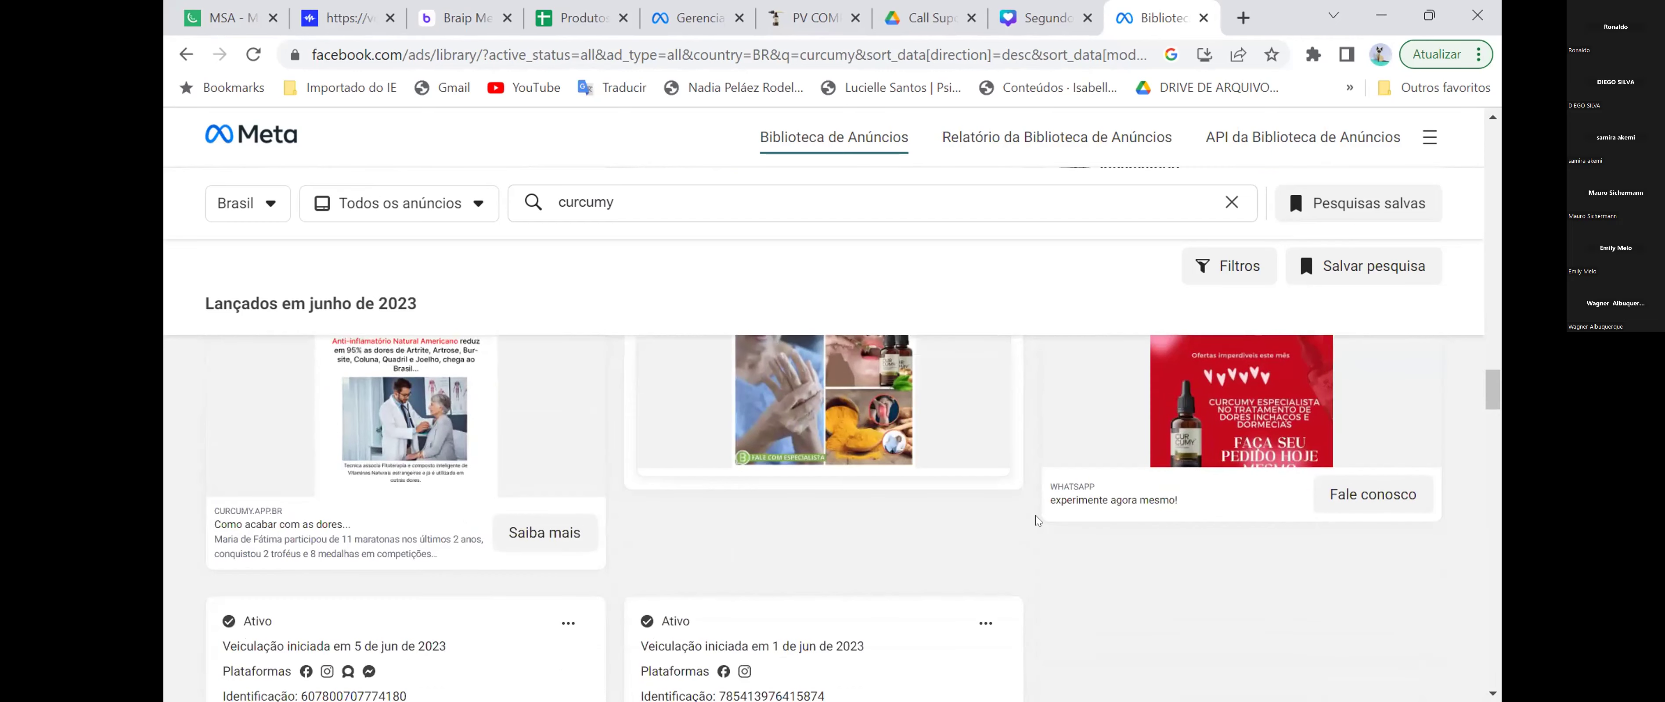
pyautogui.scroll(-12, 1038, 521)
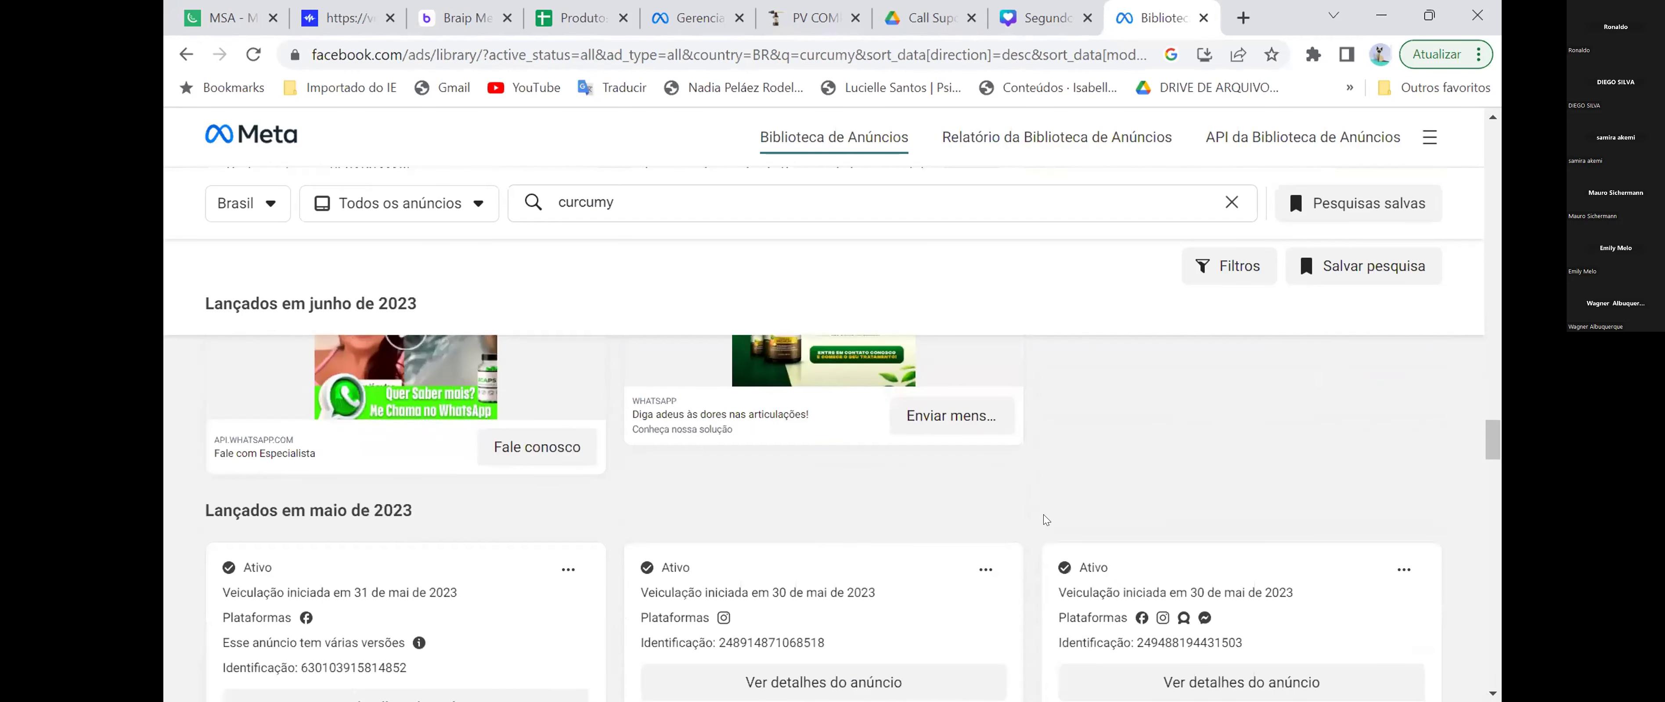
pyautogui.scroll(2, 1046, 520)
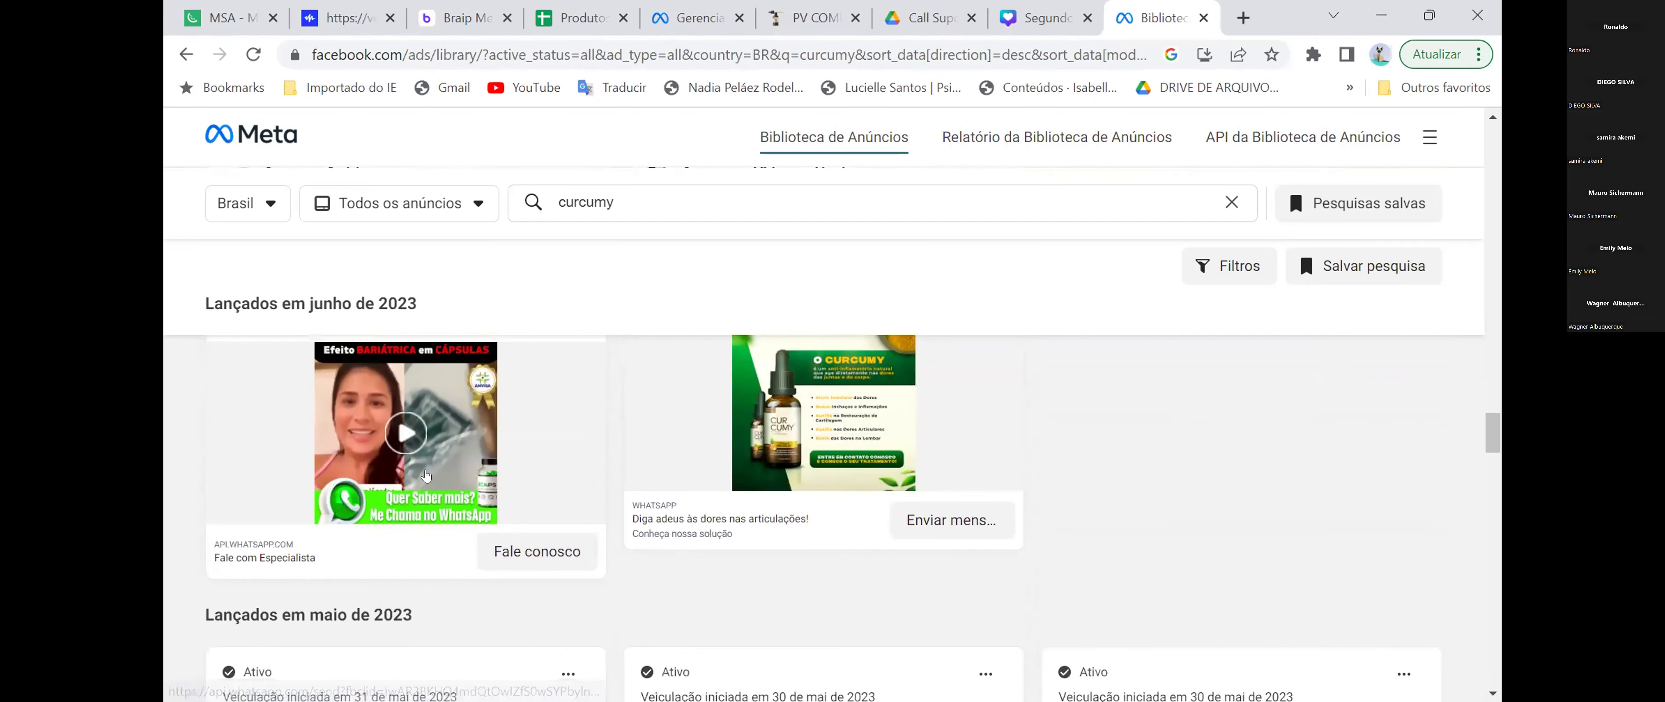
pyautogui.scroll(2, 363, 475)
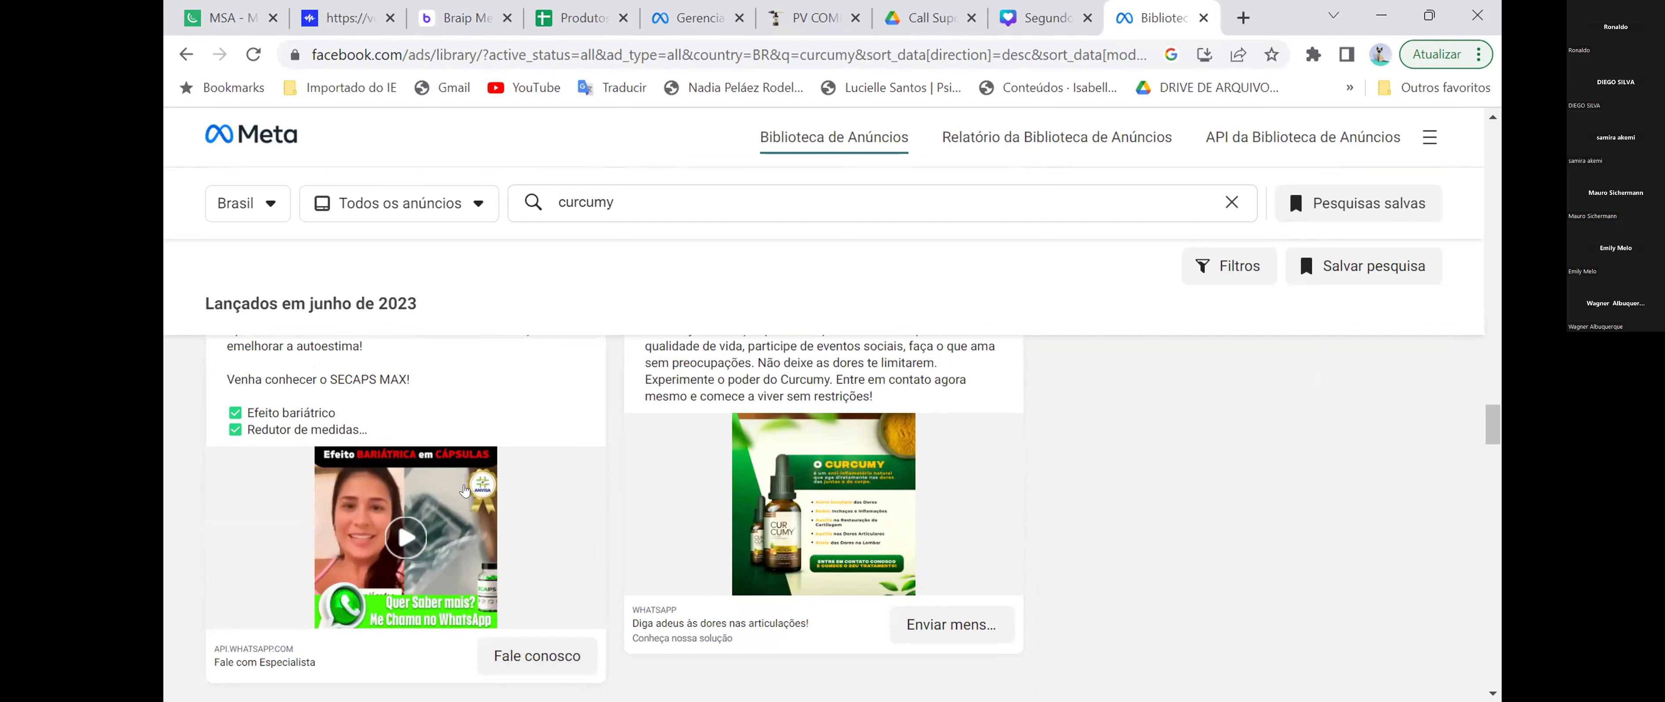
# - Review the Curcumy ads launched in May 2023, comparing their texts, images and calls to action
pyautogui.scroll(-5, 530, 498)
pyautogui.scroll(-3, 593, 496)
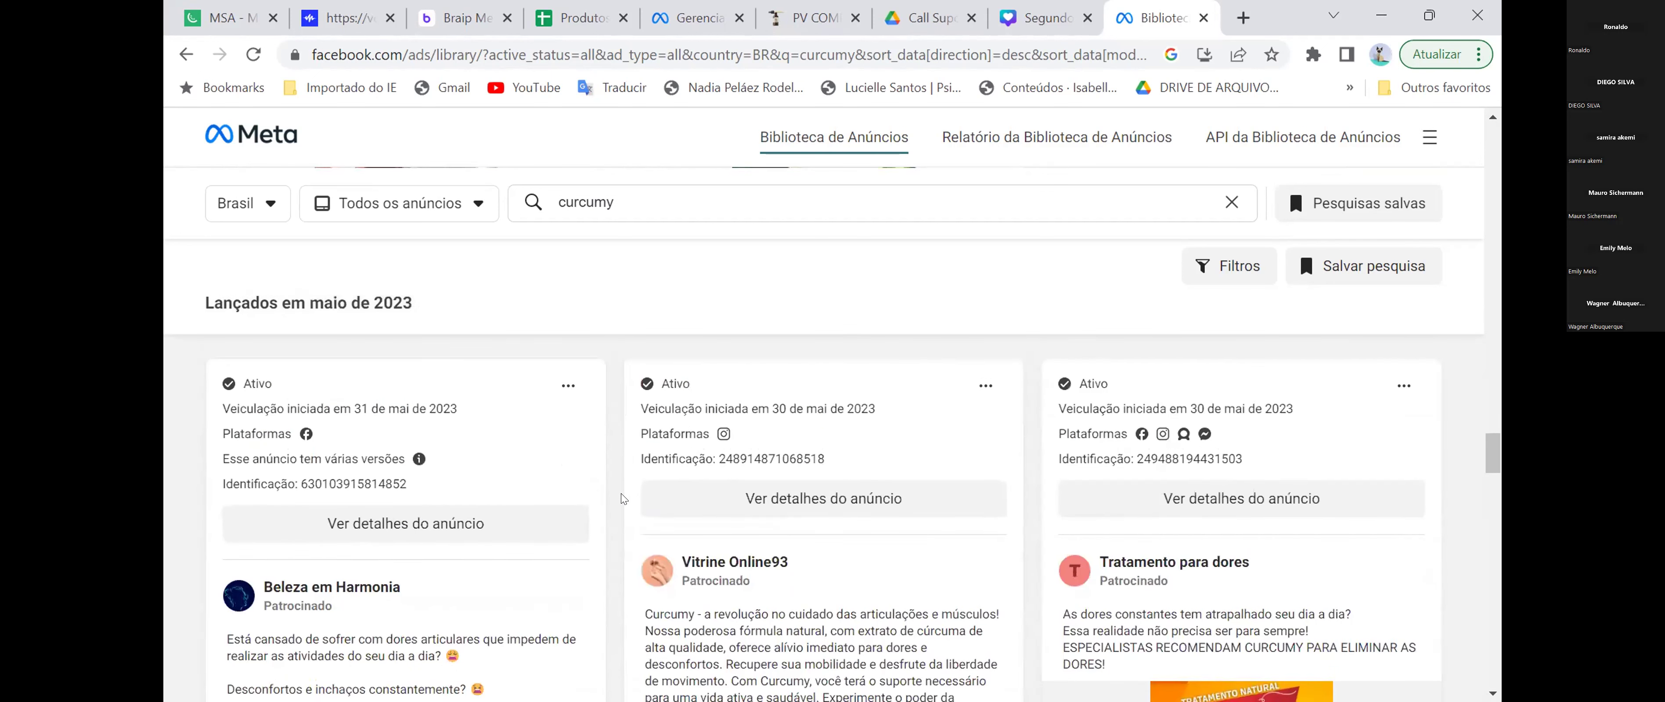
pyautogui.scroll(-5, 630, 497)
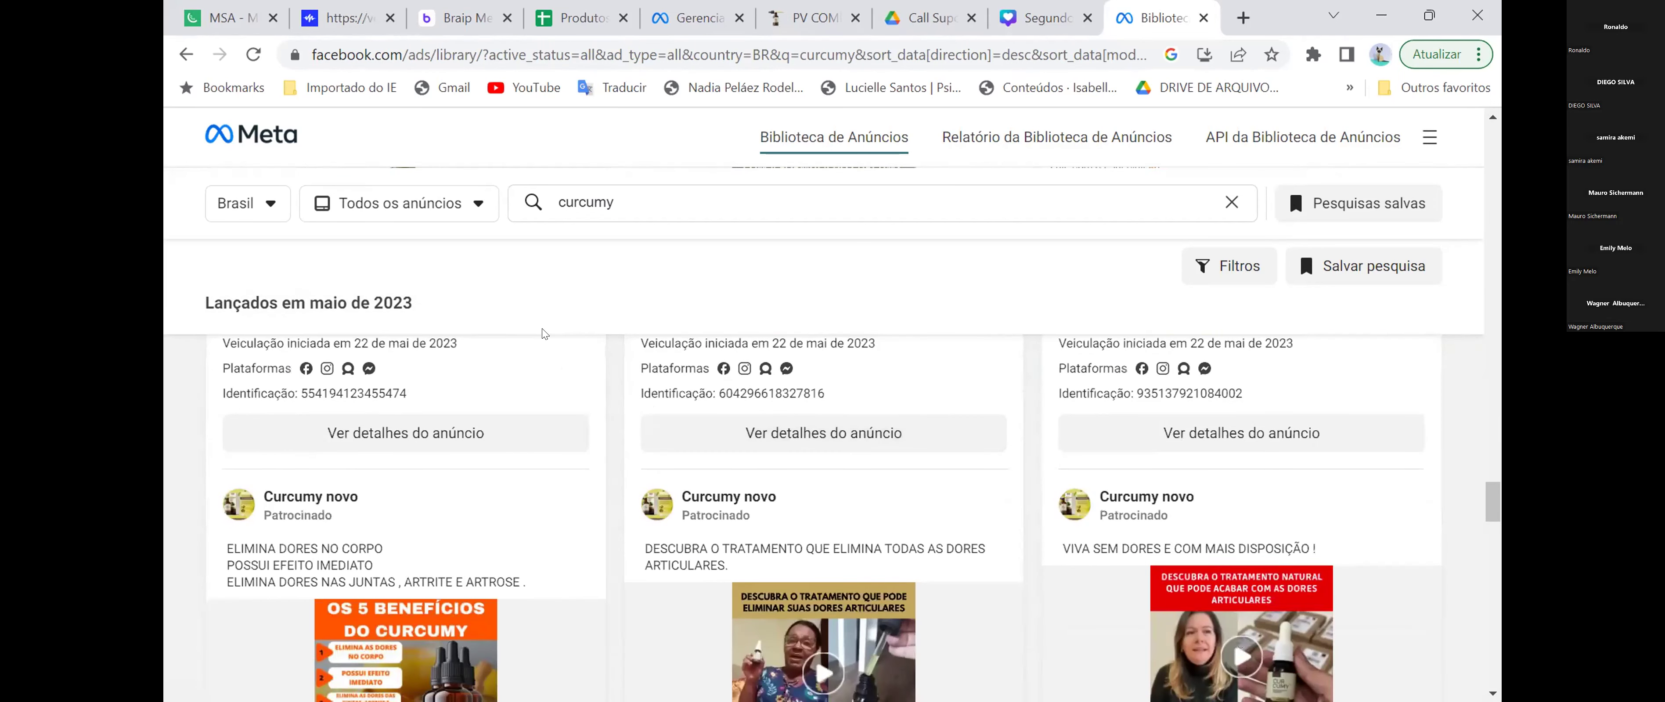
pyautogui.scroll(4, 771, 486)
pyautogui.scroll(1, 770, 487)
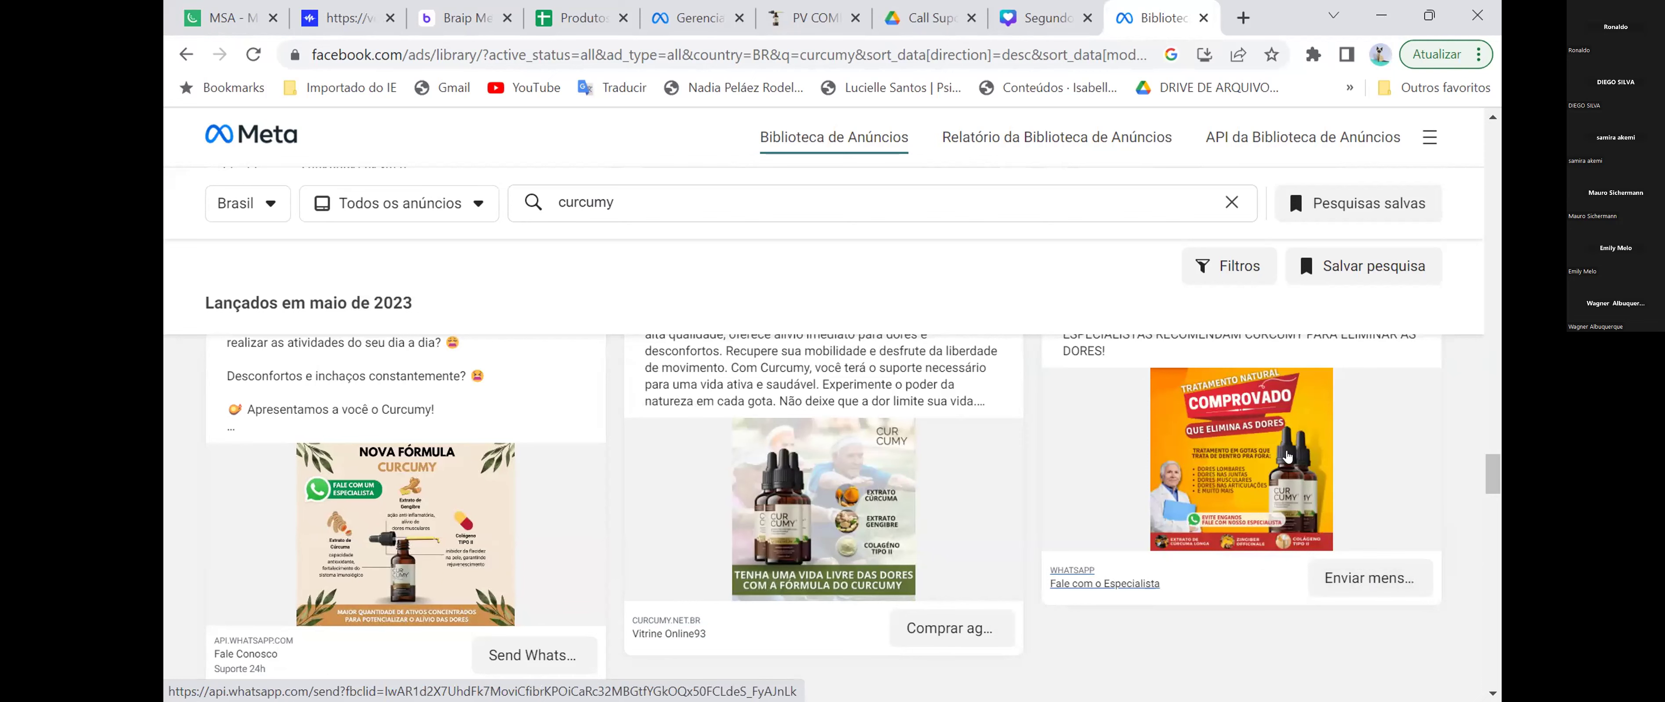
# - Examine the remaining Curcumy ads launched in May 2023 and those launched in April and March 2023
pyautogui.scroll(-1, 523, 621)
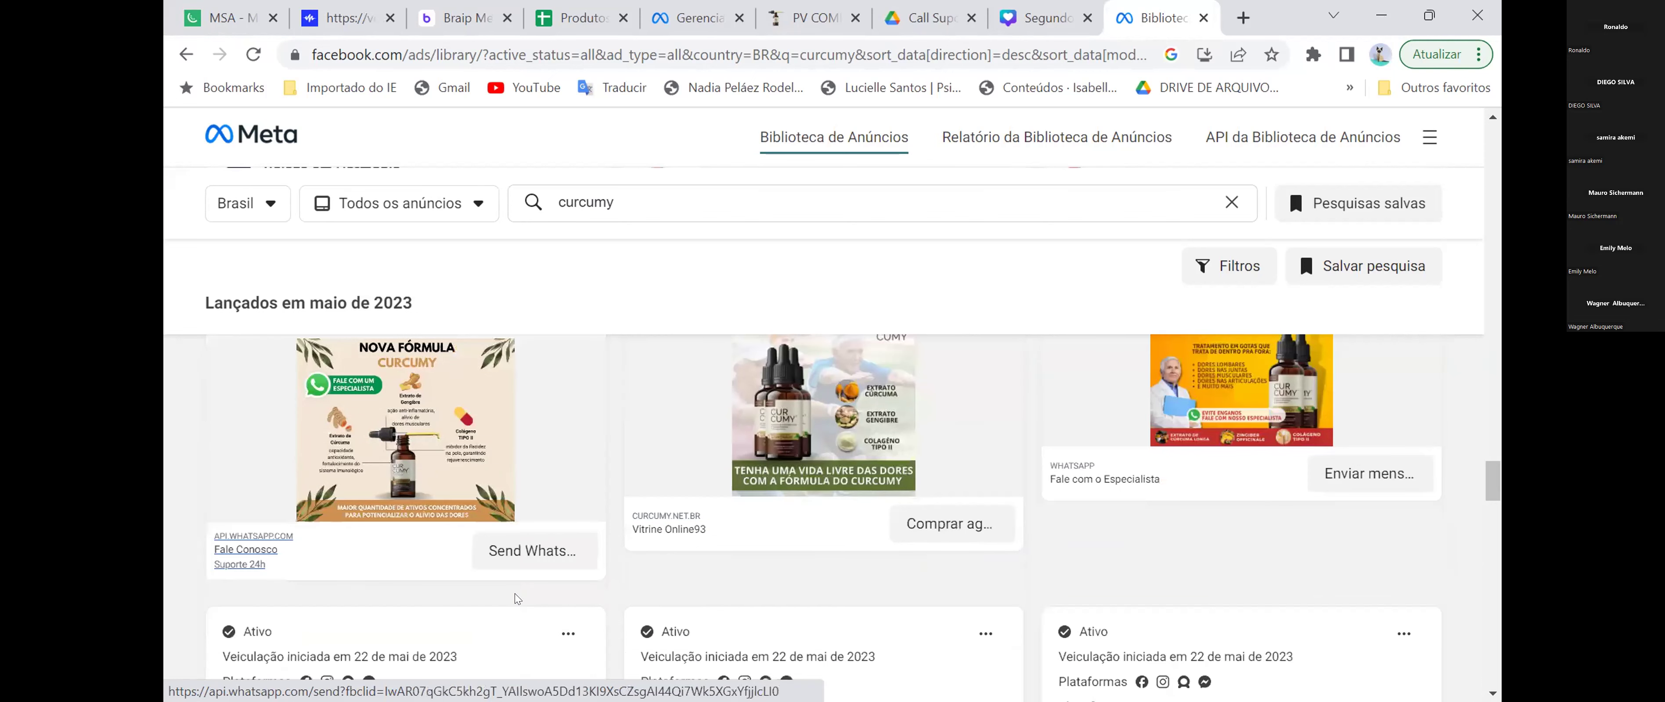
pyautogui.scroll(-1, 727, 519)
pyautogui.scroll(-4, 726, 519)
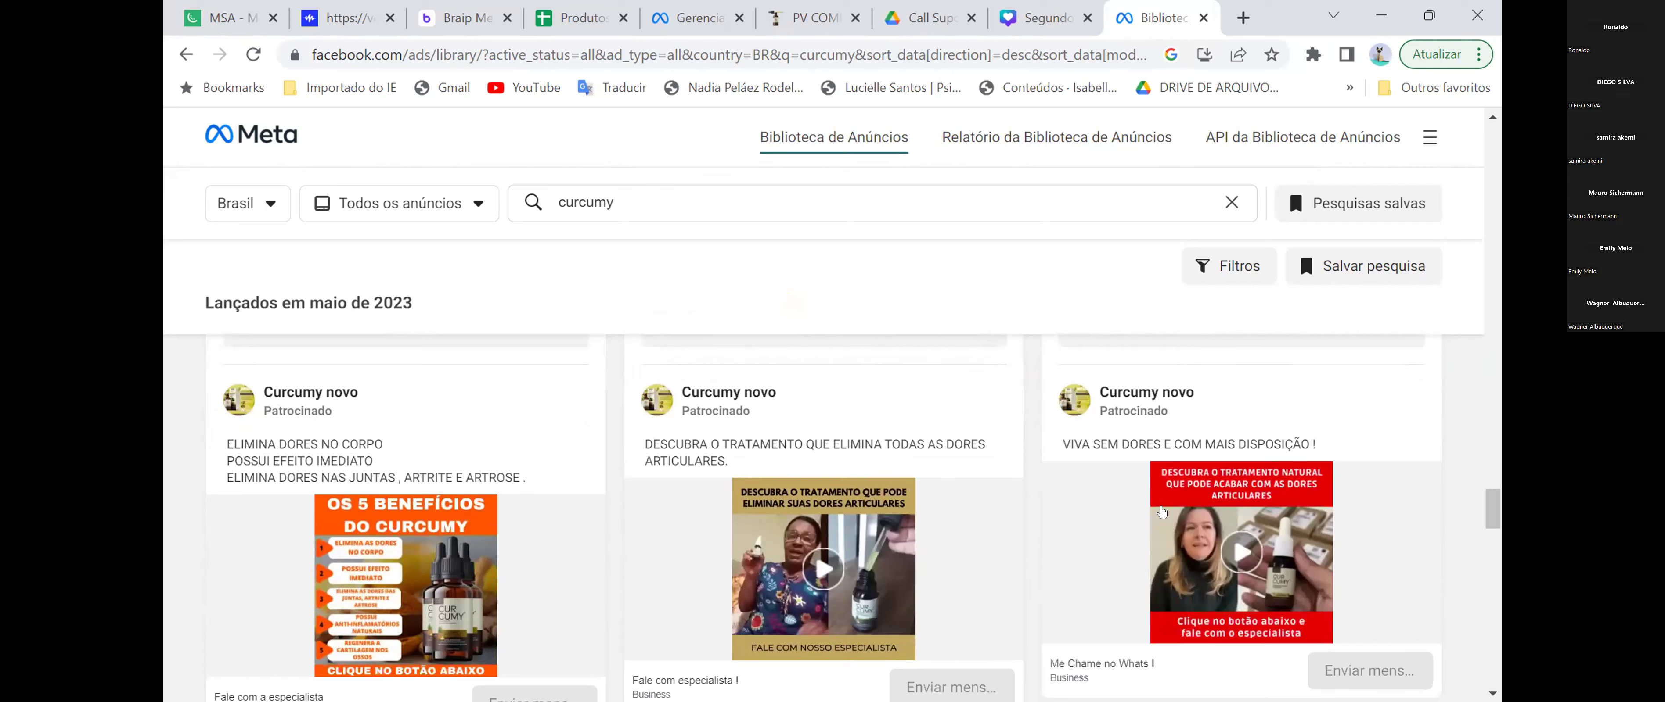
pyautogui.scroll(-3, 1065, 520)
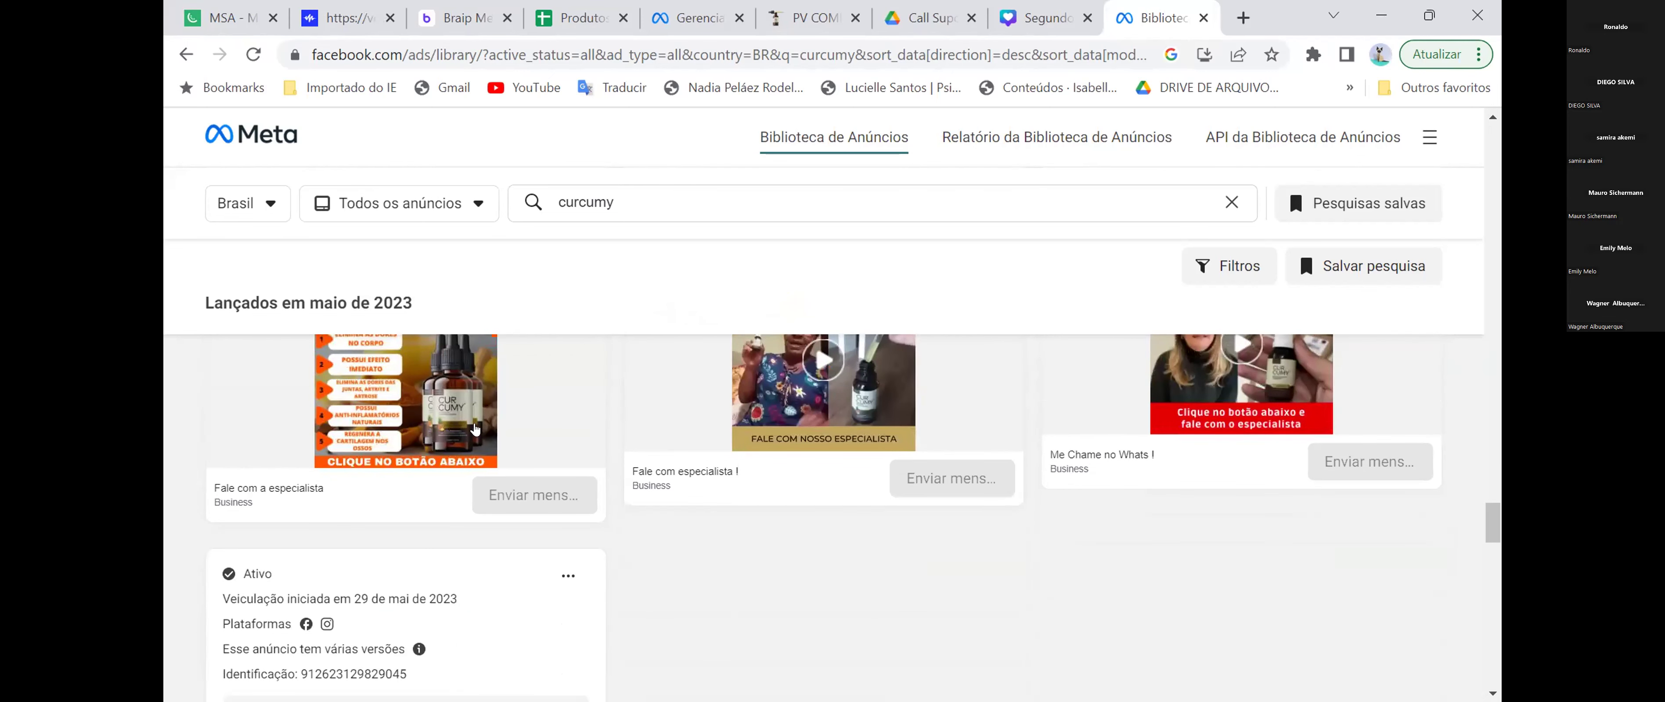
pyautogui.scroll(-10, 1081, 496)
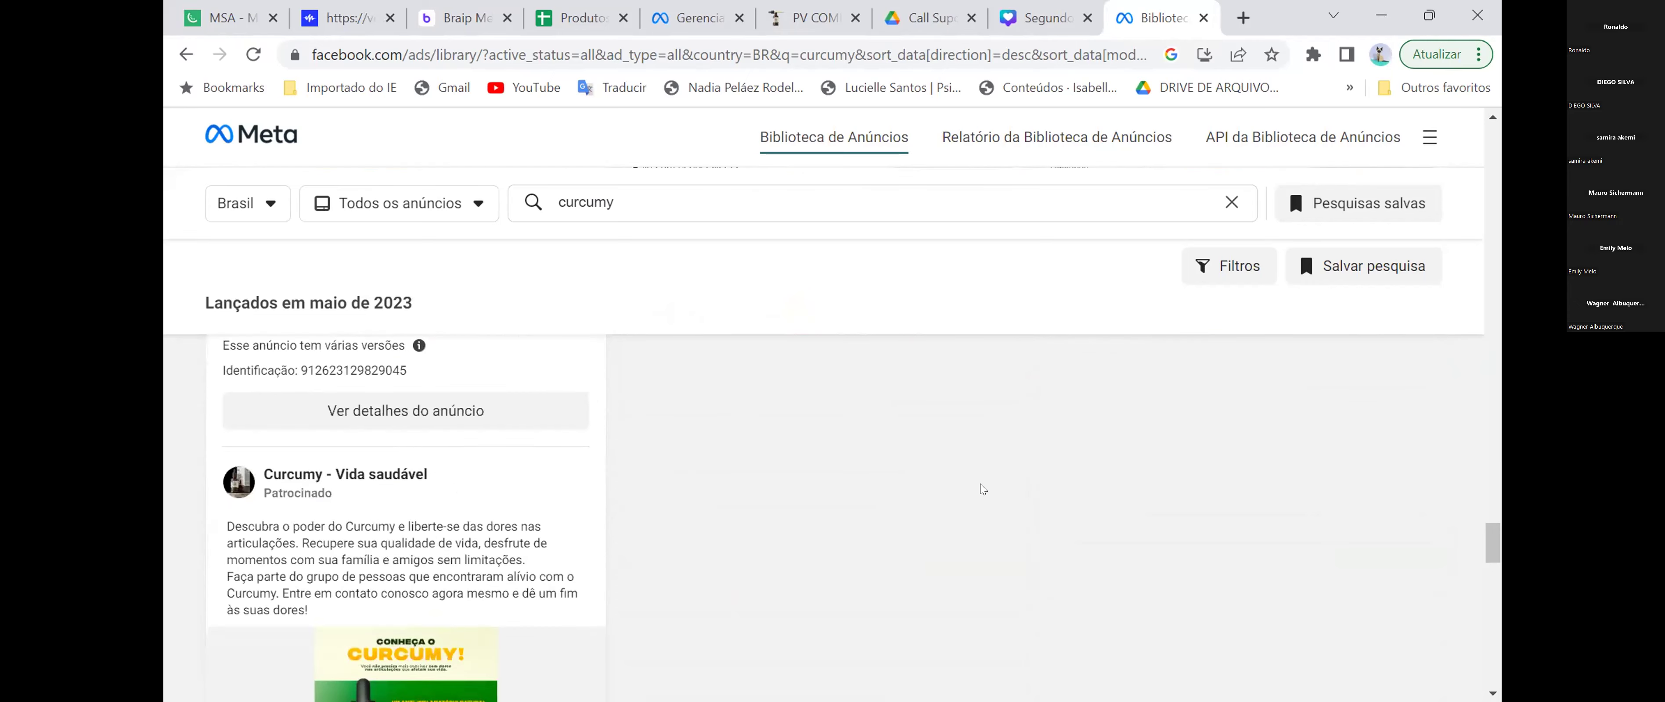
pyautogui.scroll(-15, 1081, 496)
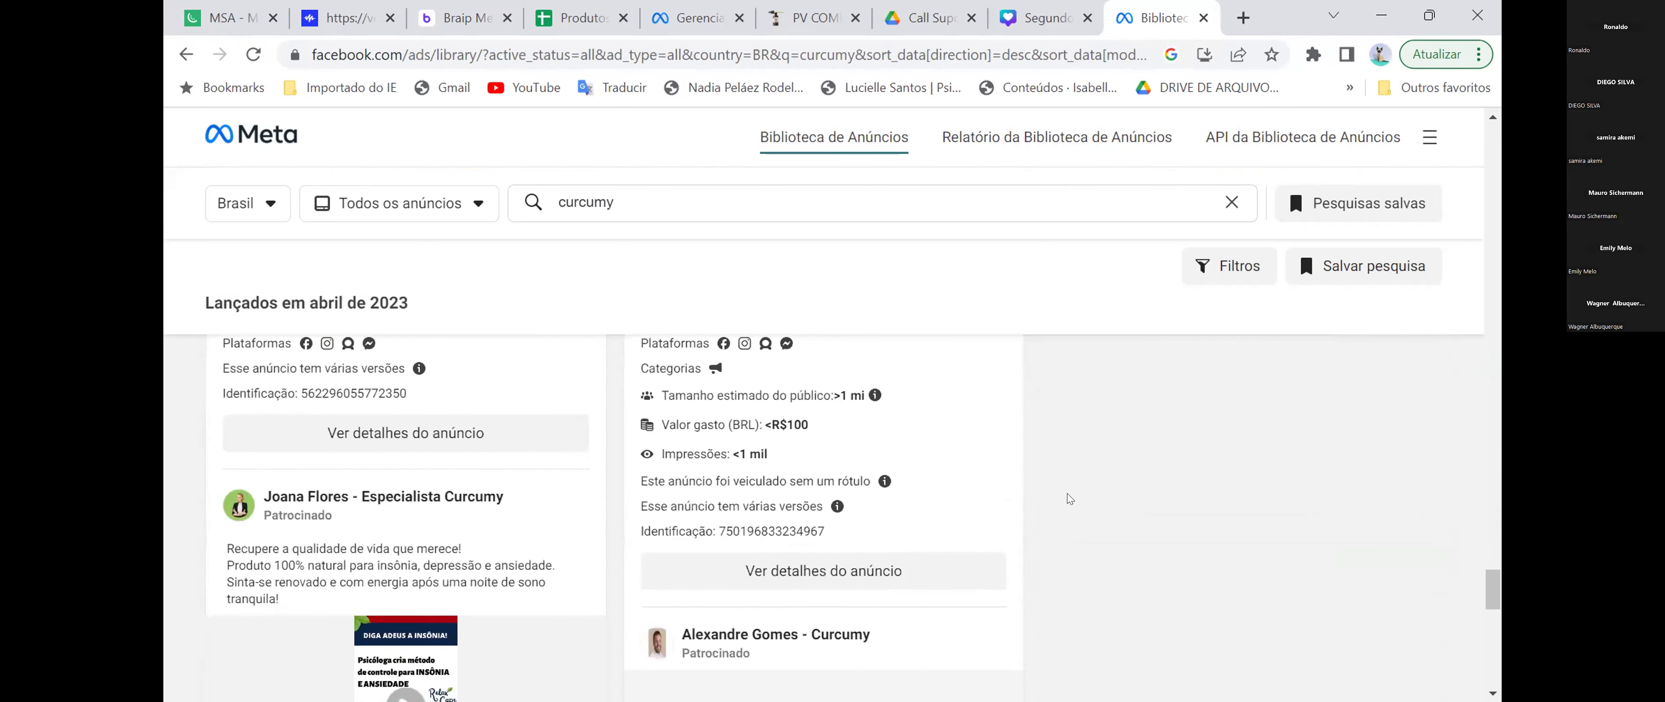
pyautogui.scroll(-6, 1057, 500)
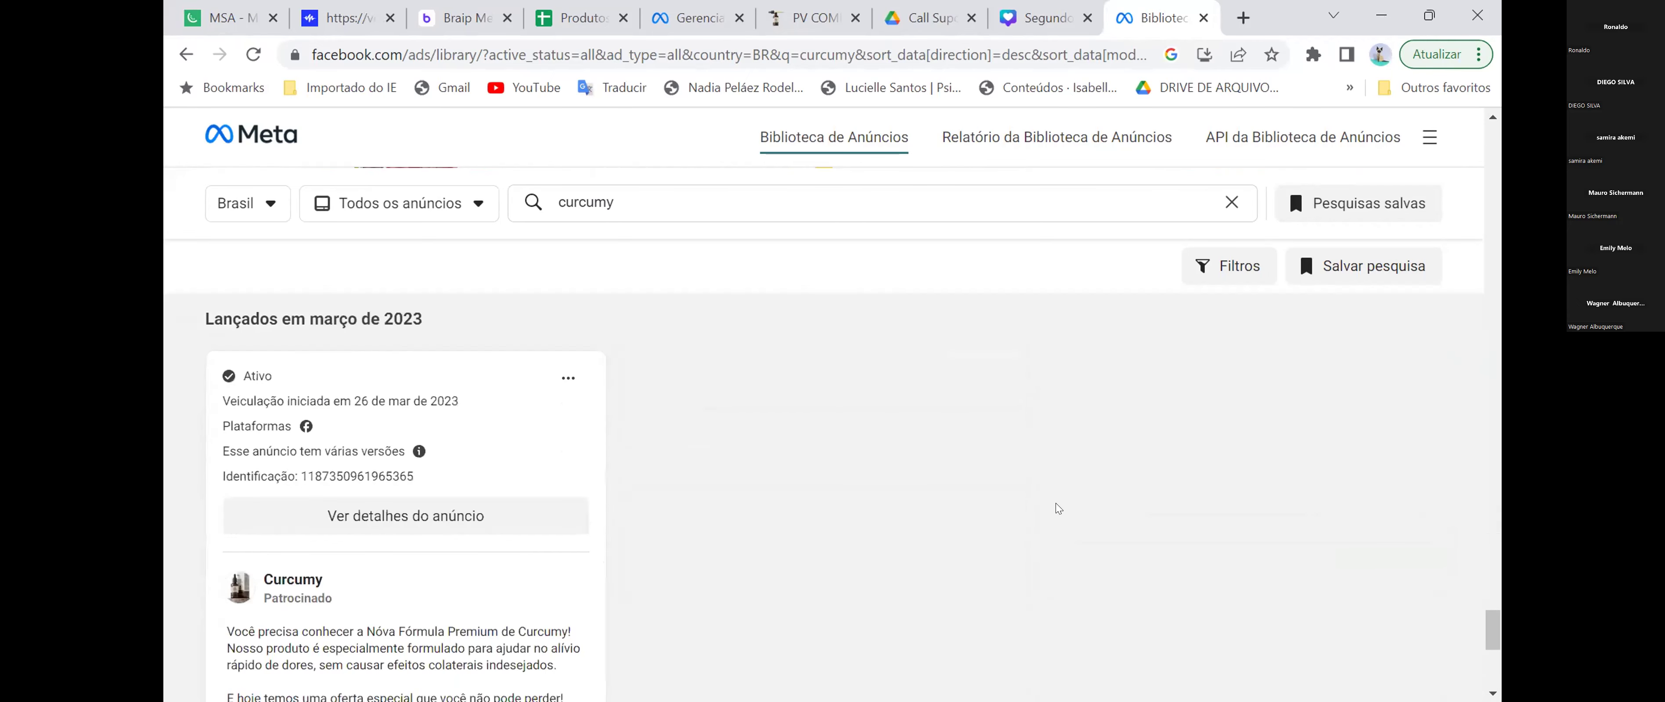
pyautogui.scroll(-10, 1030, 502)
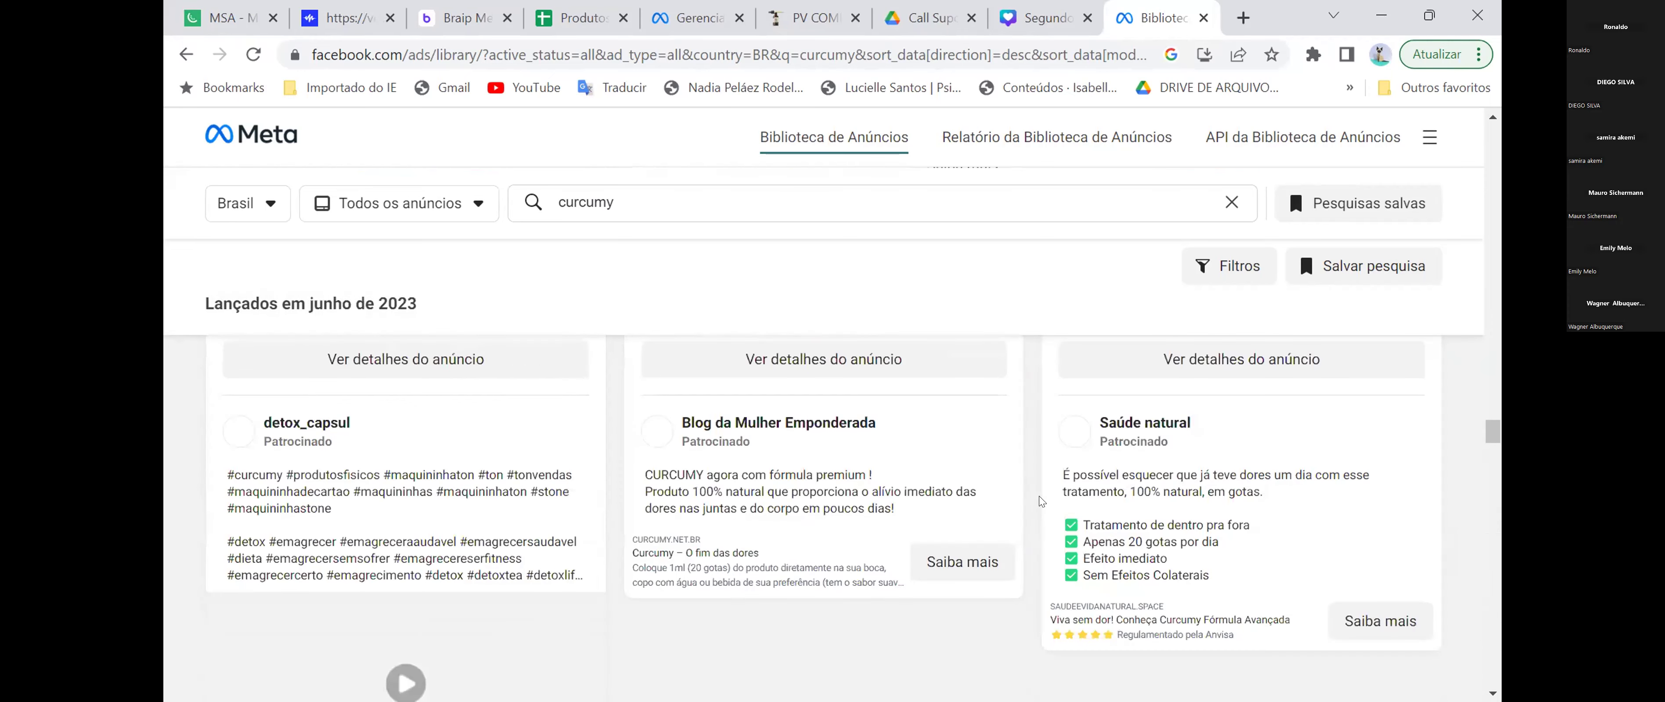
# - Review the further Curcumy ads started on 5 June 2023, comparing their texts, creatives and calls to action
pyautogui.scroll(-4, 1039, 511)
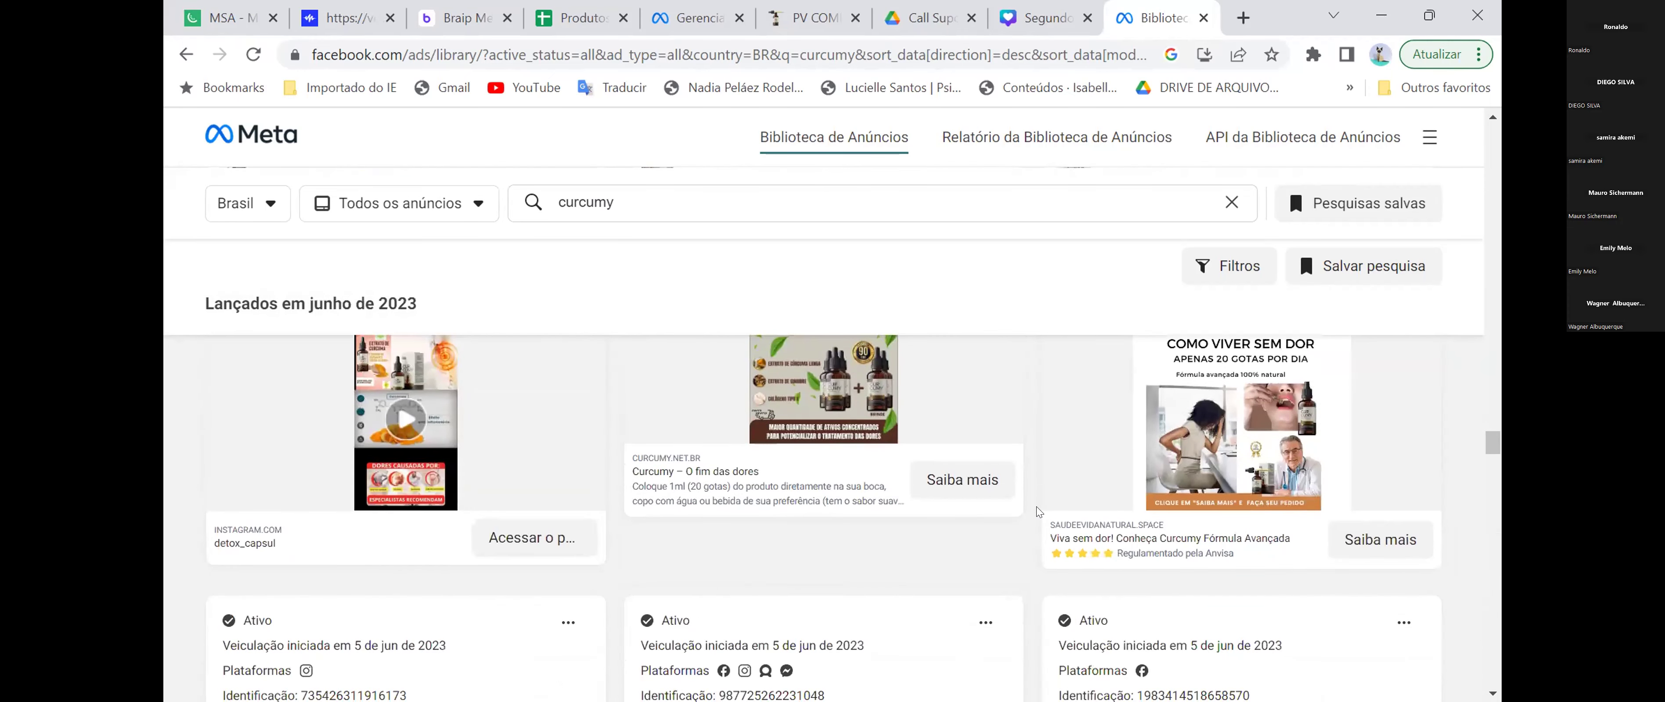
pyautogui.scroll(-7, 1037, 513)
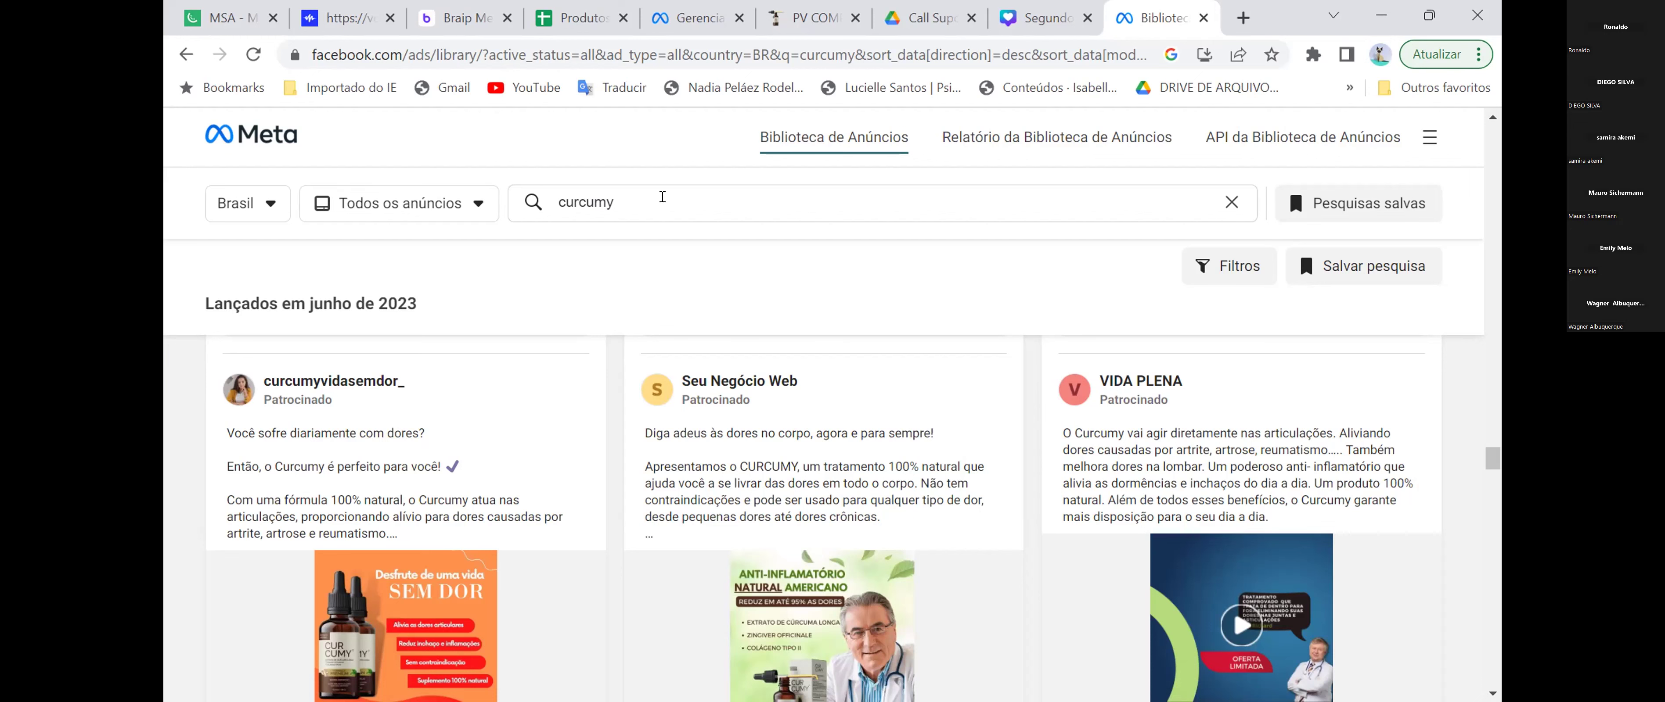
pyautogui.scroll(-2, 1033, 364)
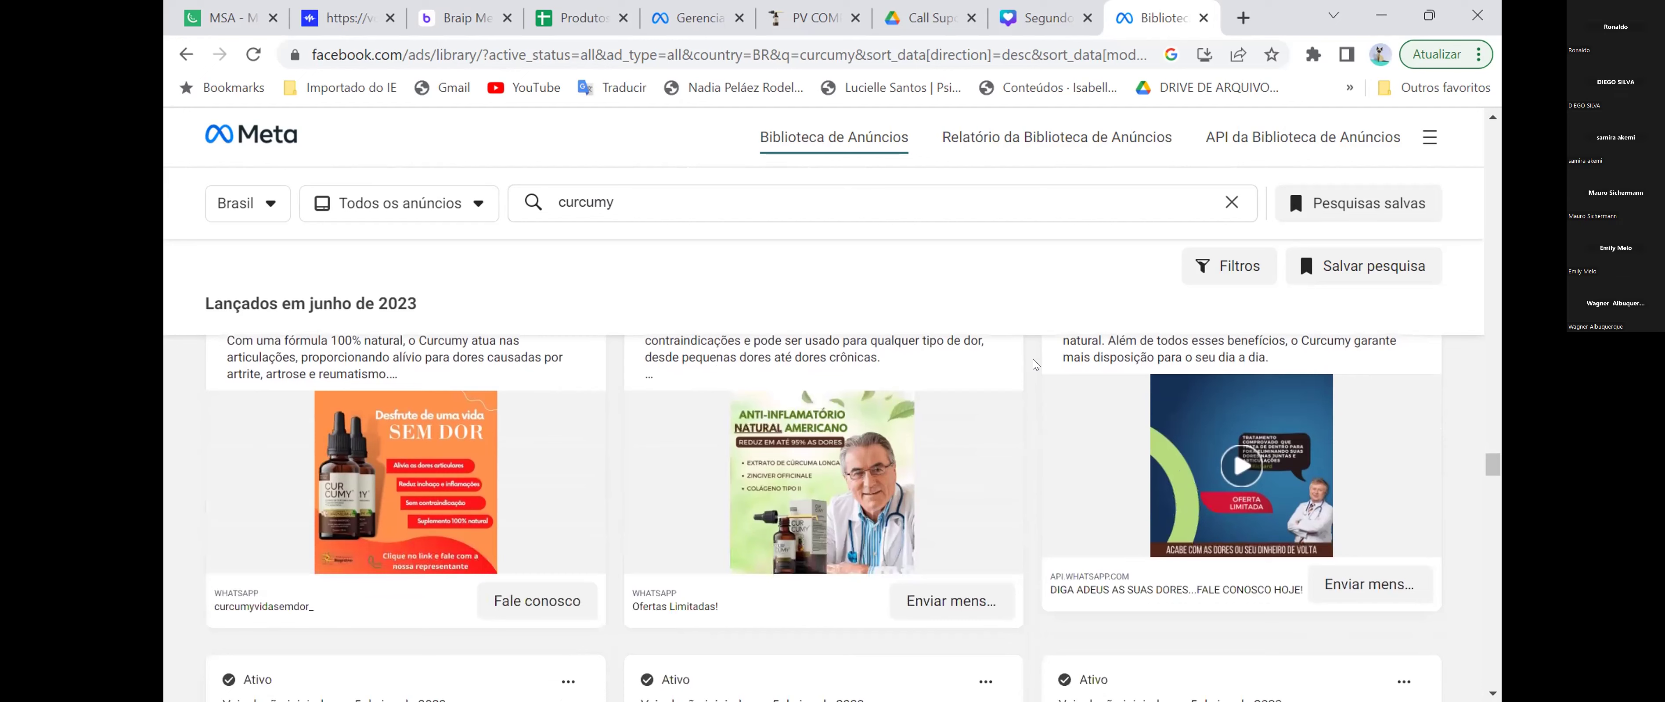
pyautogui.scroll(-1, 1034, 364)
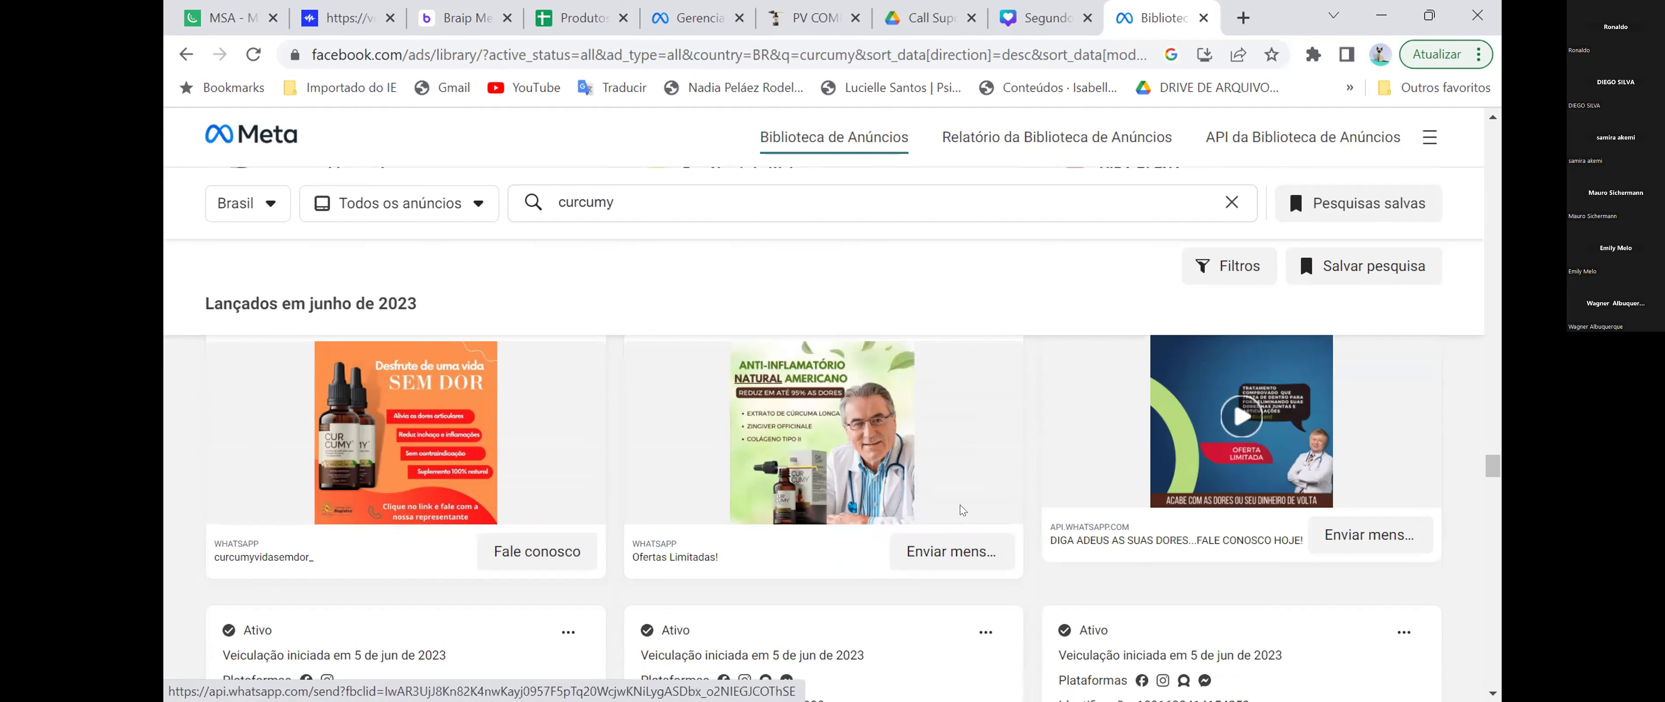
# - Go back through the June 2023 ads to the first ones listed and look over their creatives again
pyautogui.scroll(3, 1033, 520)
pyautogui.scroll(15, 1034, 520)
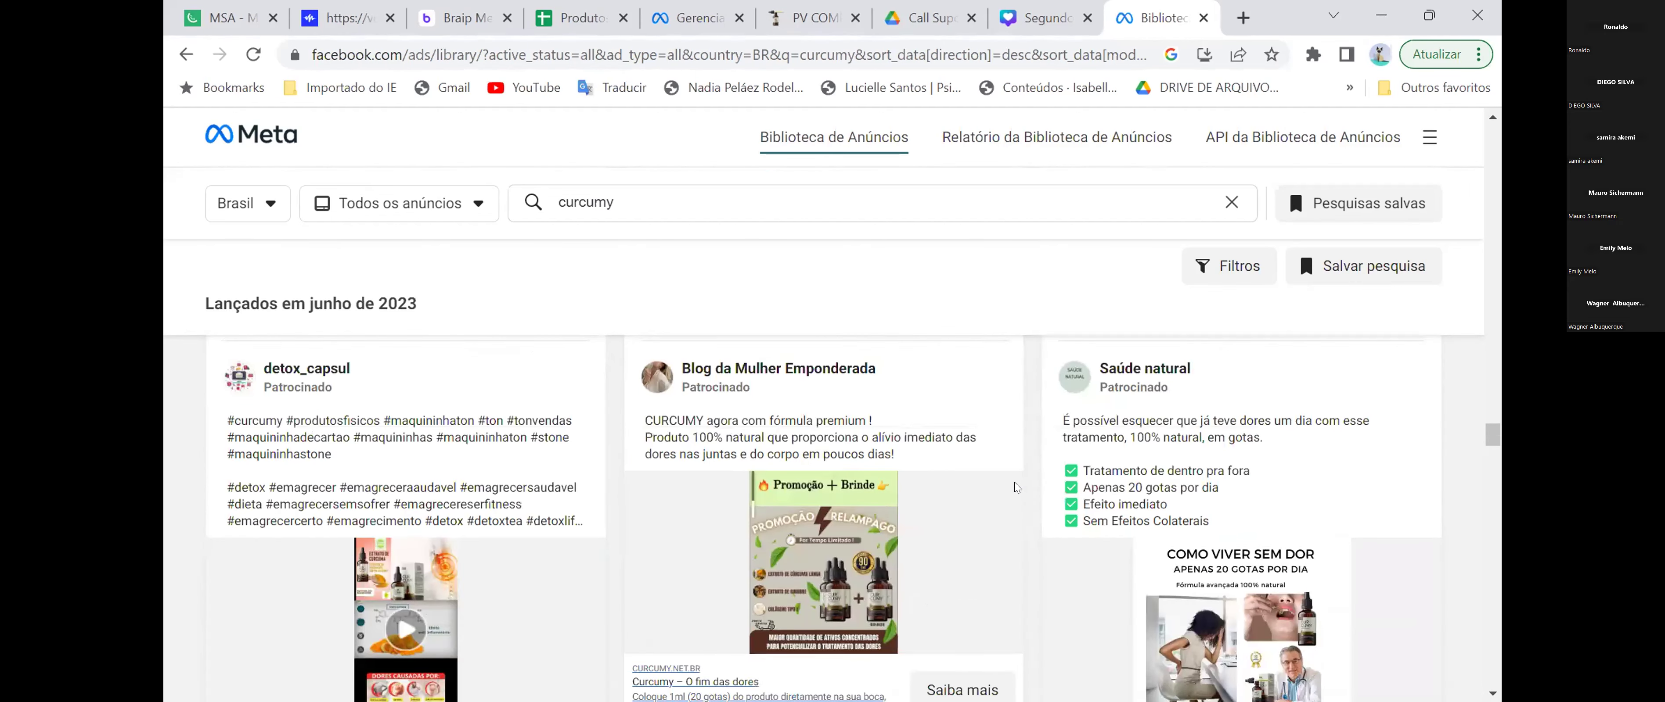
pyautogui.scroll(6, 1018, 476)
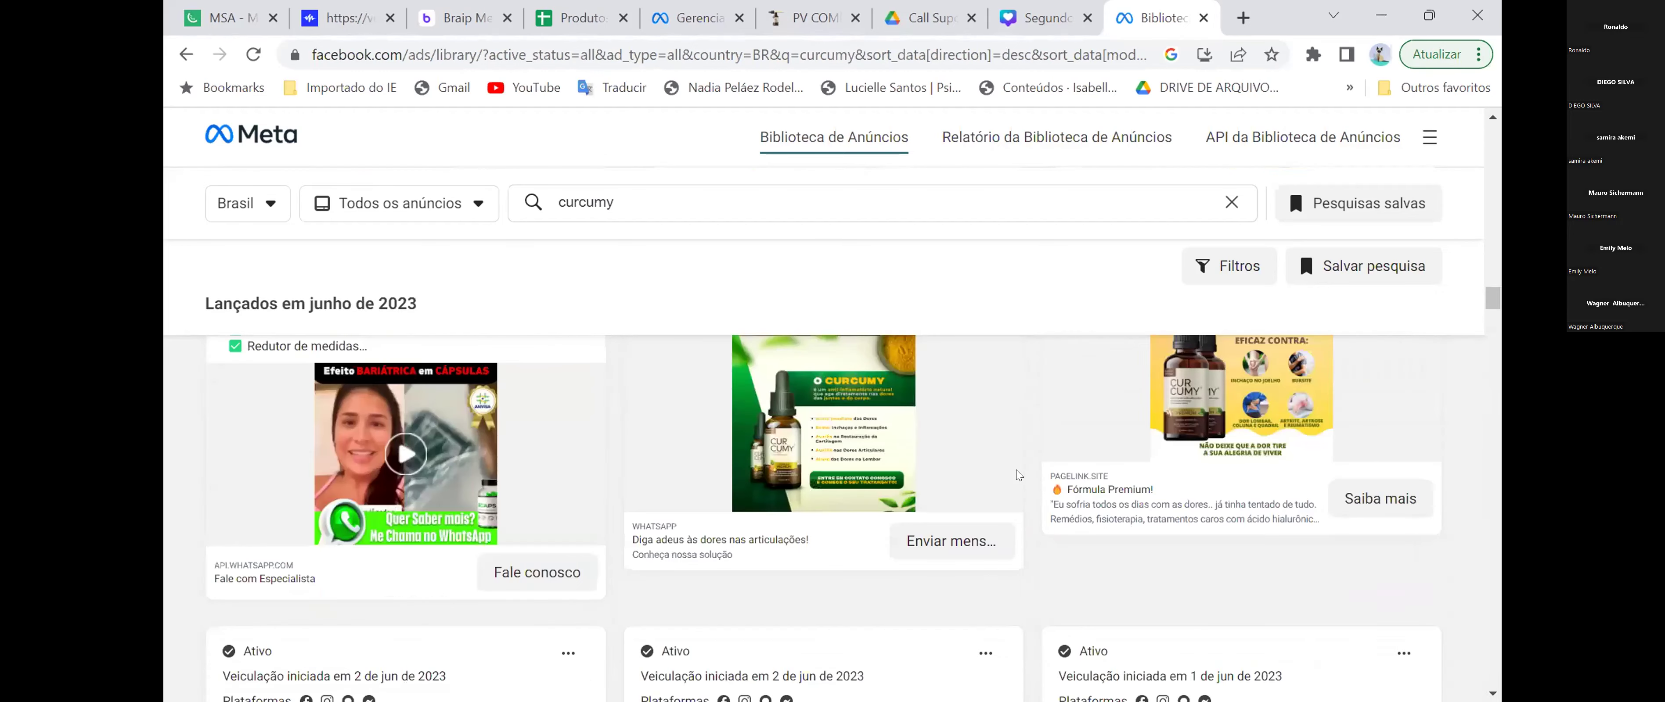
pyautogui.scroll(6, 1015, 485)
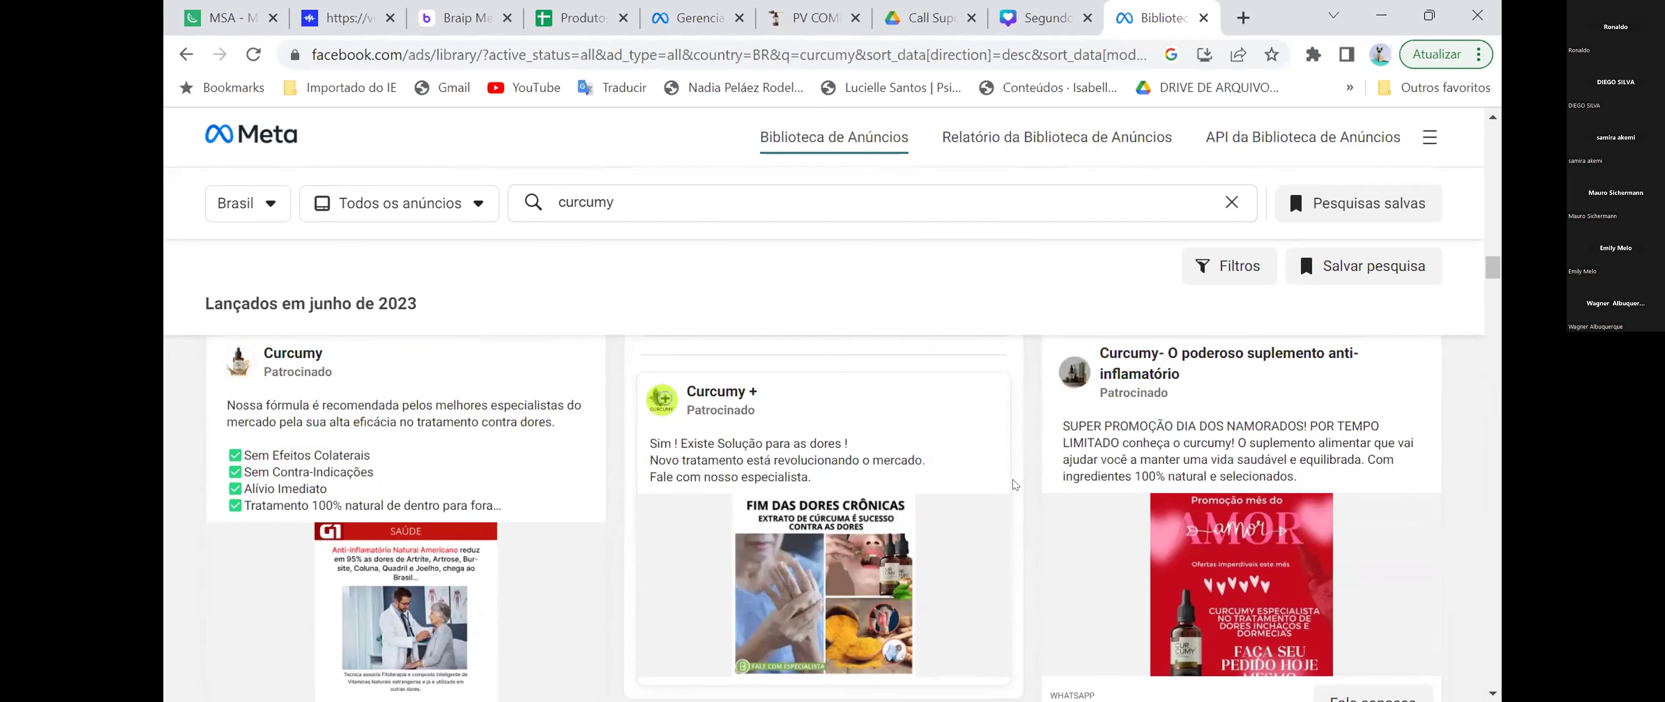
pyautogui.scroll(8, 1015, 491)
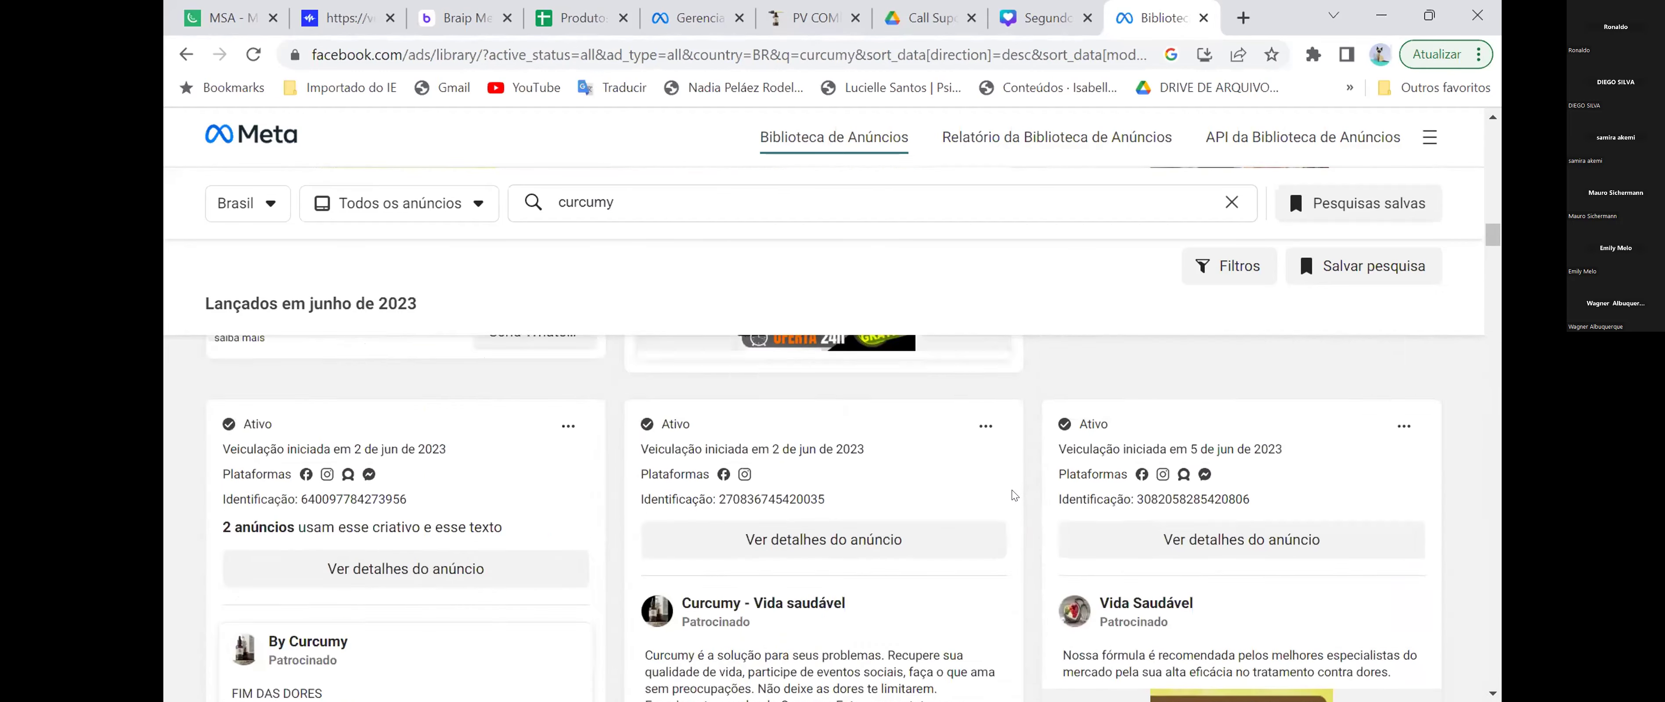
pyautogui.scroll(8, 1020, 499)
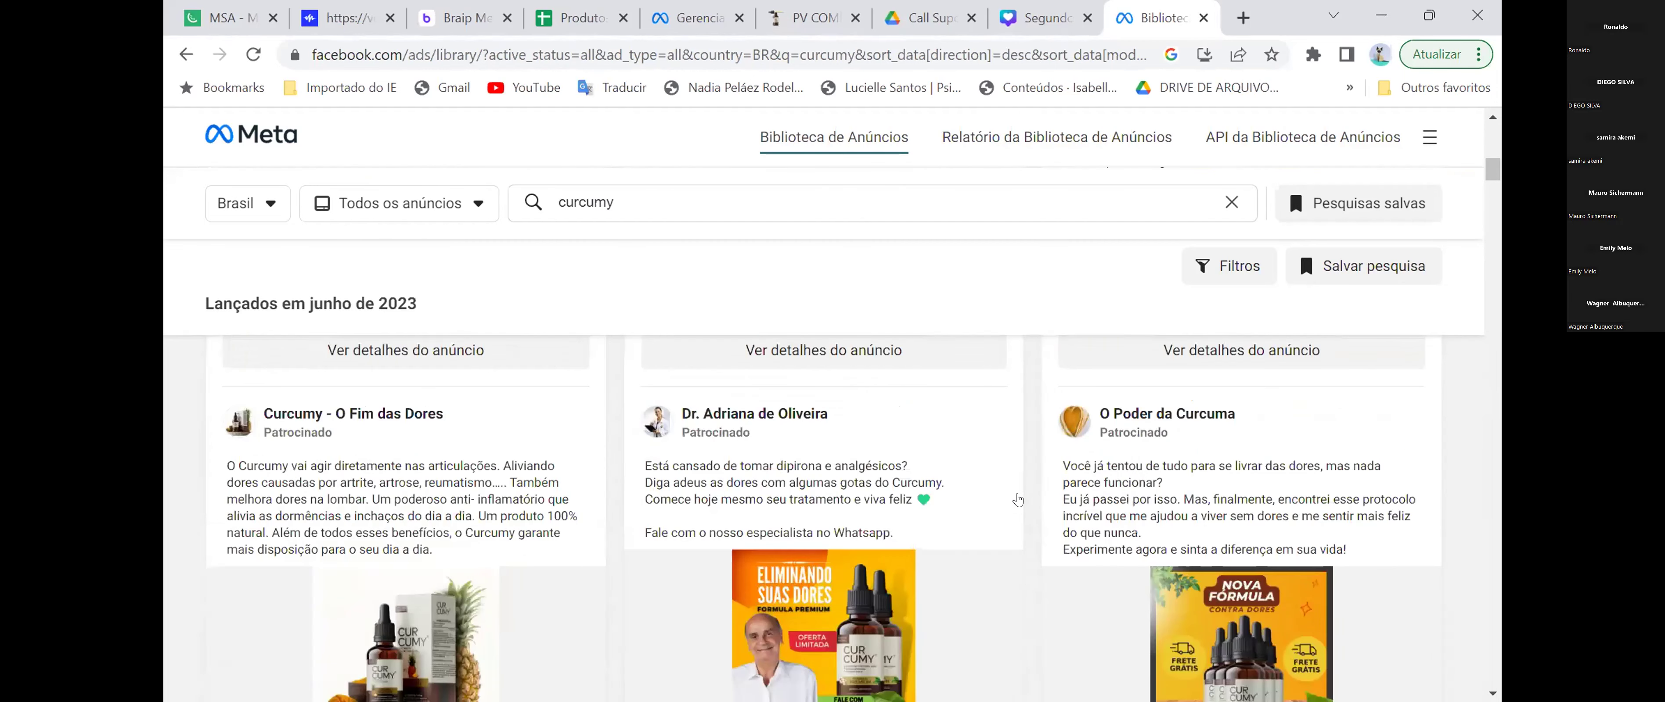
pyautogui.scroll(-5, 1013, 499)
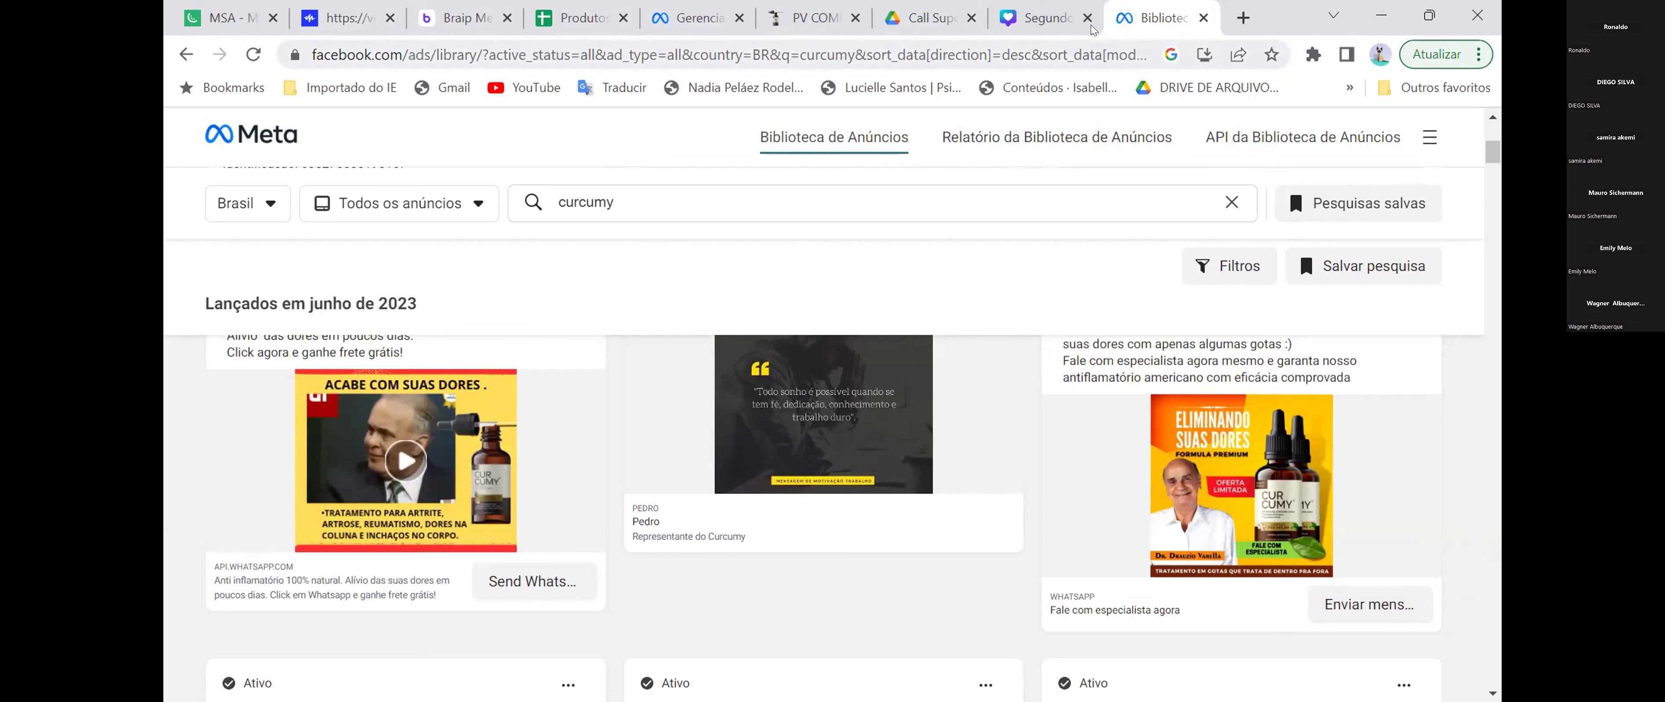
# - Switch to Ads Manager and review Conjunto 1 - Curcumy's results, reach, frequency, cost per result, budget, CPM and link clicks
pyautogui.click(700, 16)
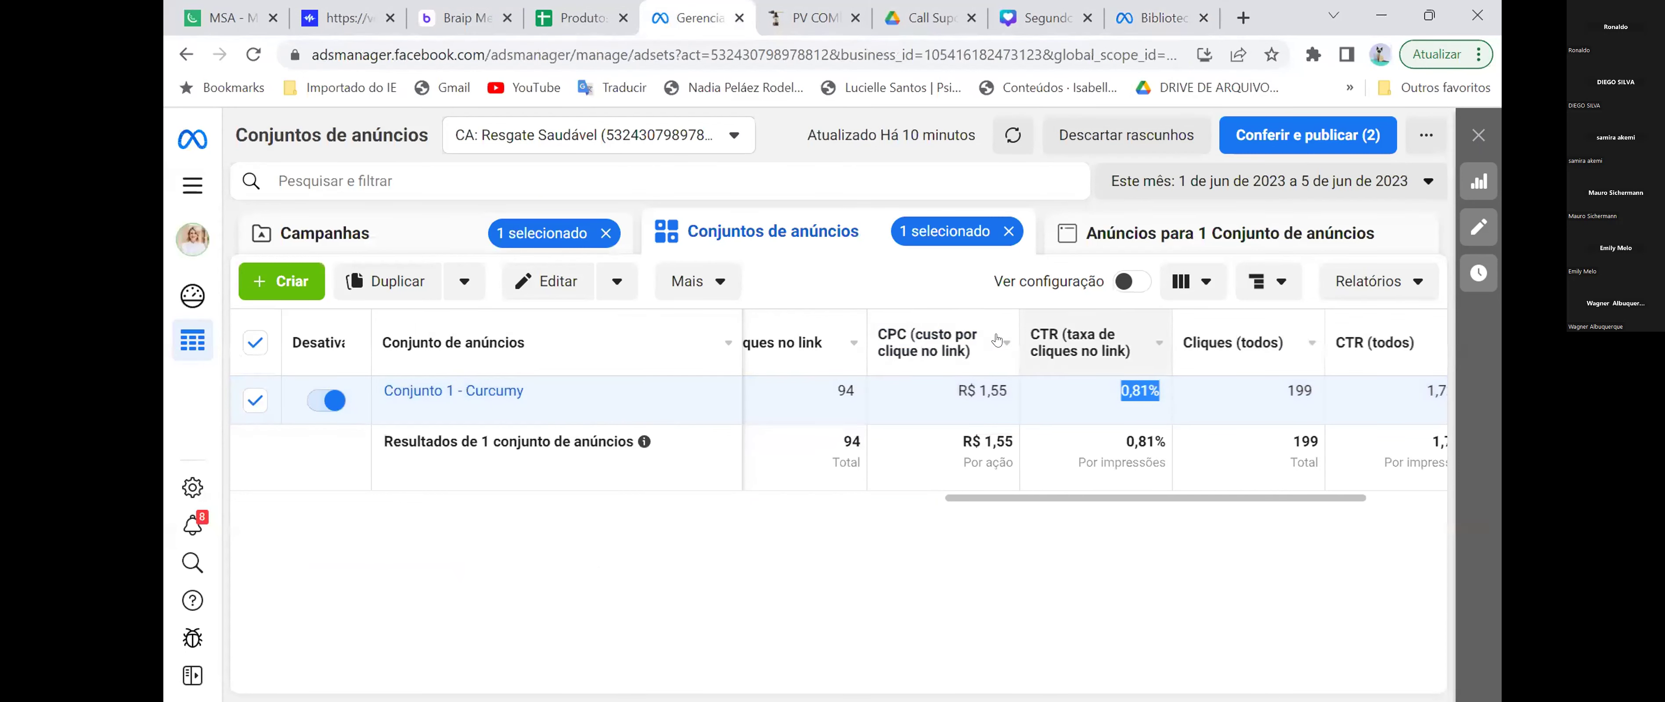
pyautogui.moveTo(976, 496); pyautogui.dragTo(420, 512)
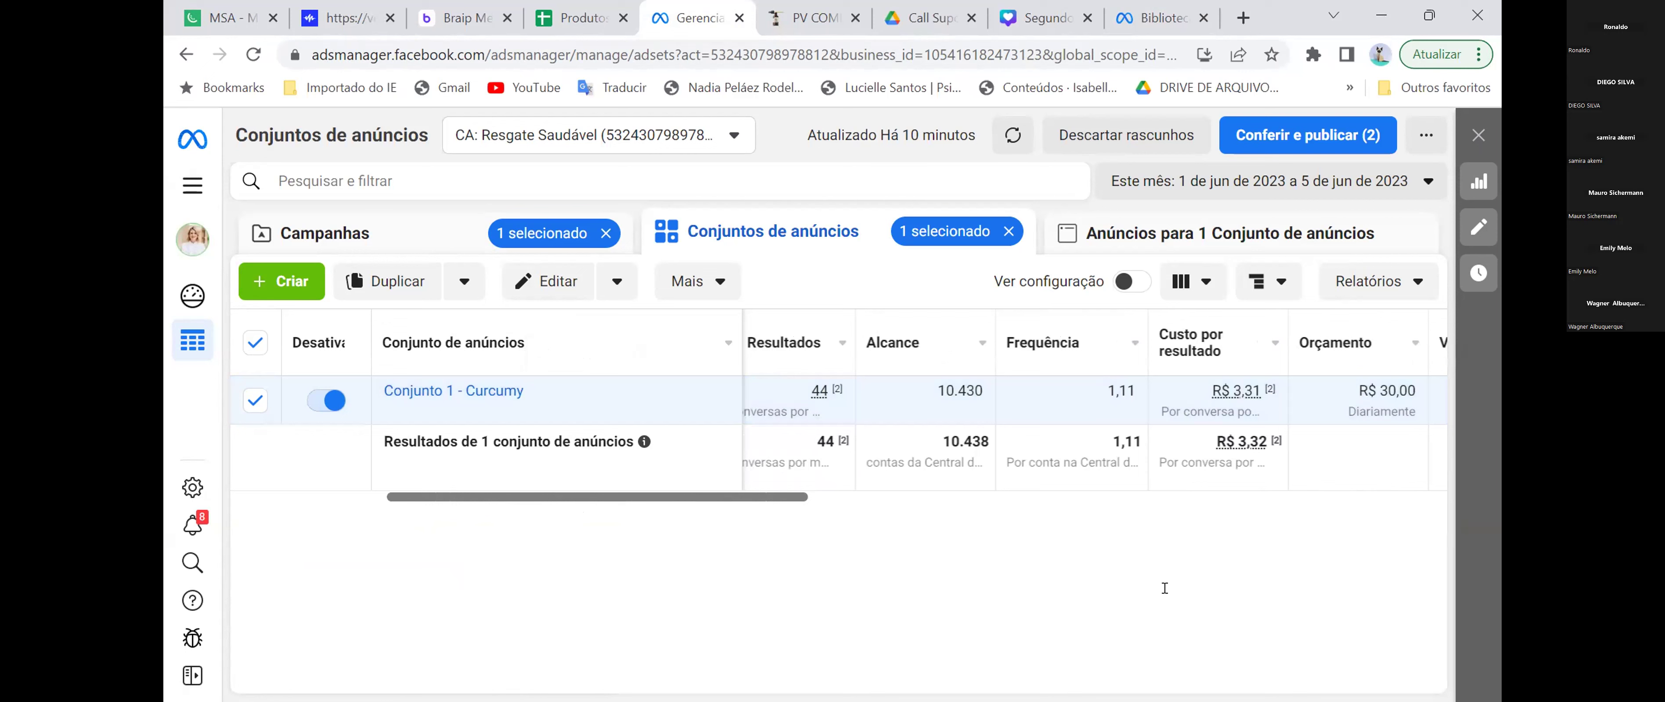
pyautogui.moveTo(1231, 392)
pyautogui.moveTo(767, 496); pyautogui.dragTo(1137, 491)
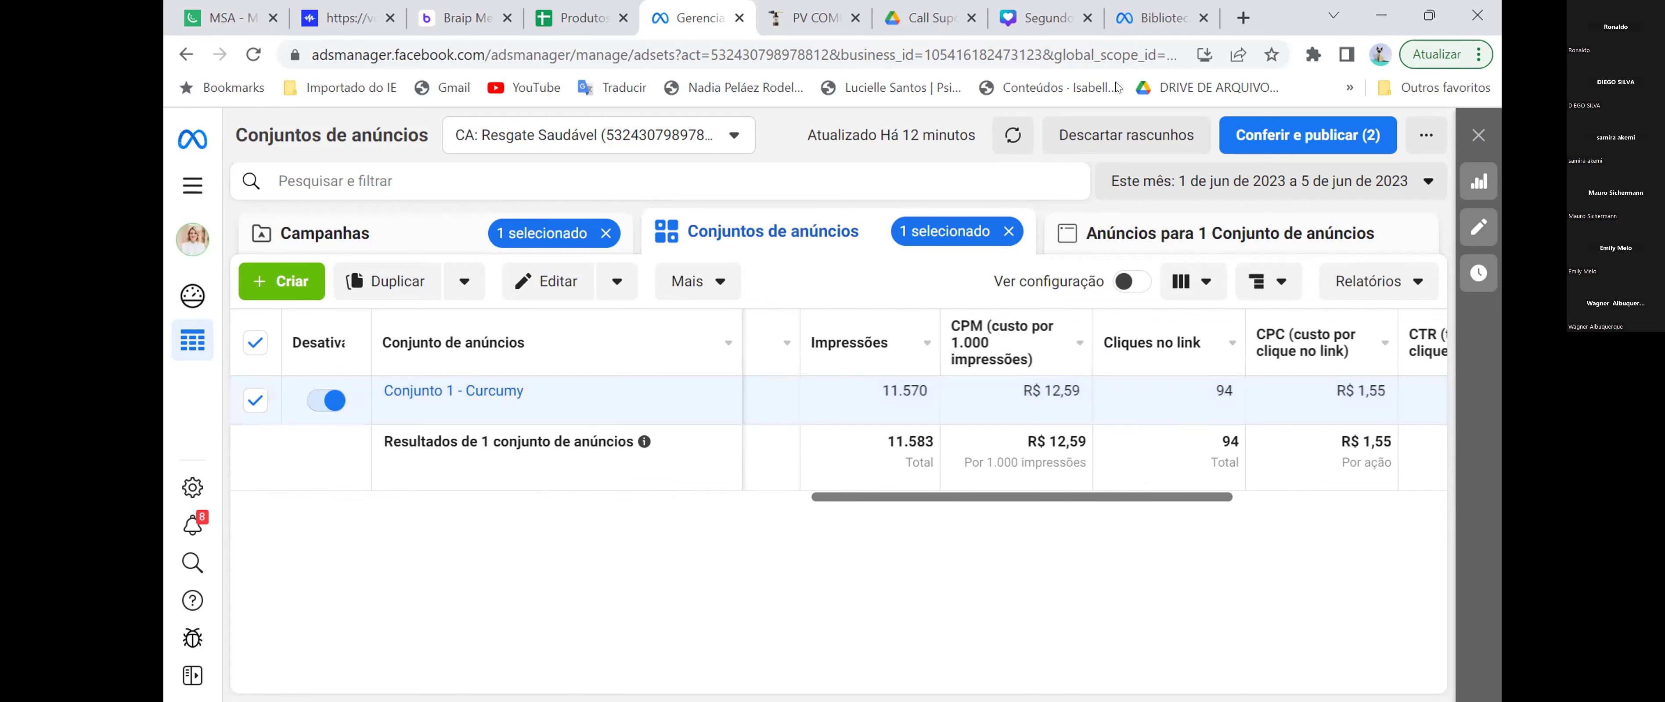
# - Switch to the ad library and examine the Saúde Longa ad's text, image, call to action and start date
pyautogui.click(1105, 26)
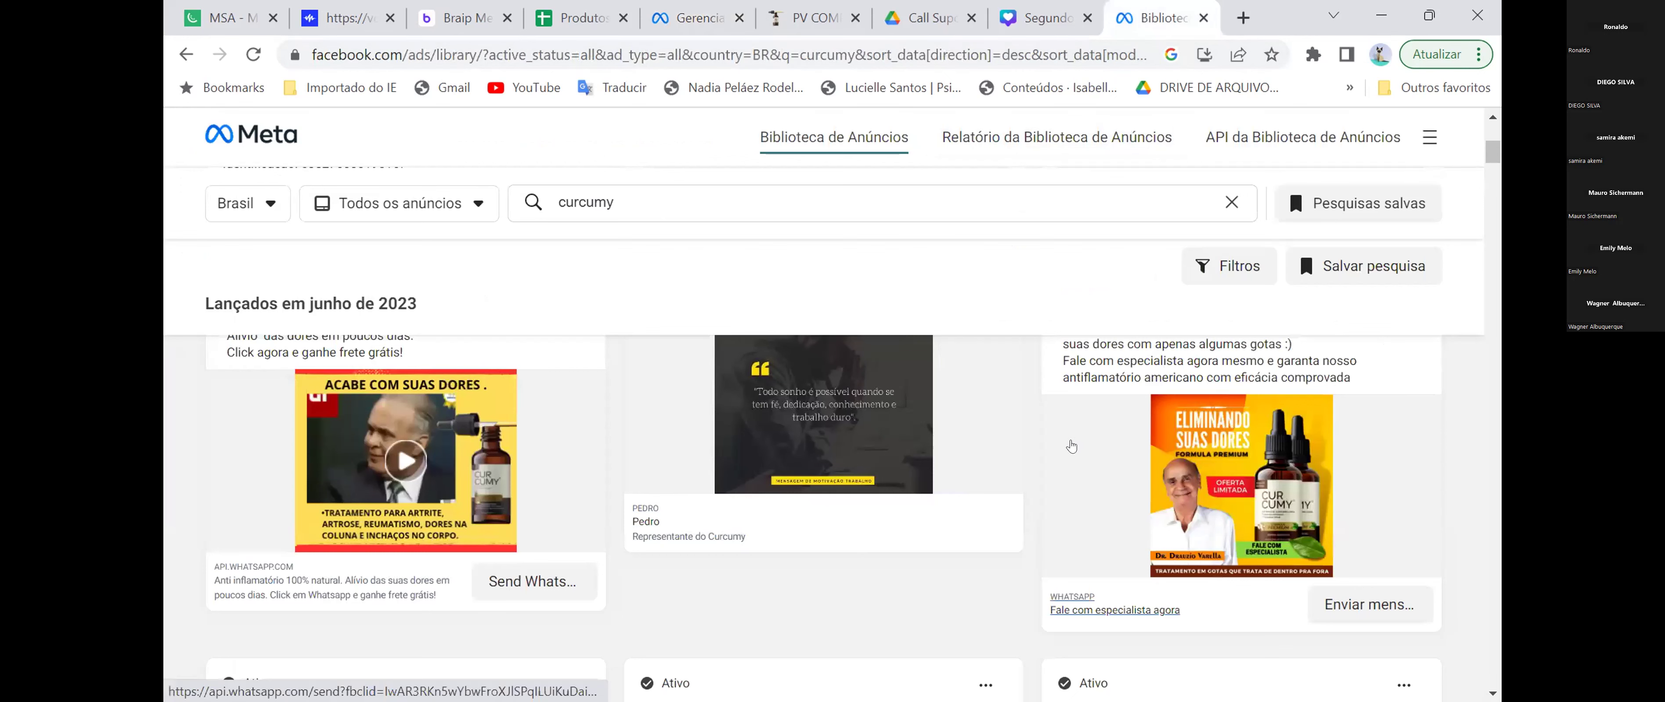
pyautogui.scroll(2, 1088, 424)
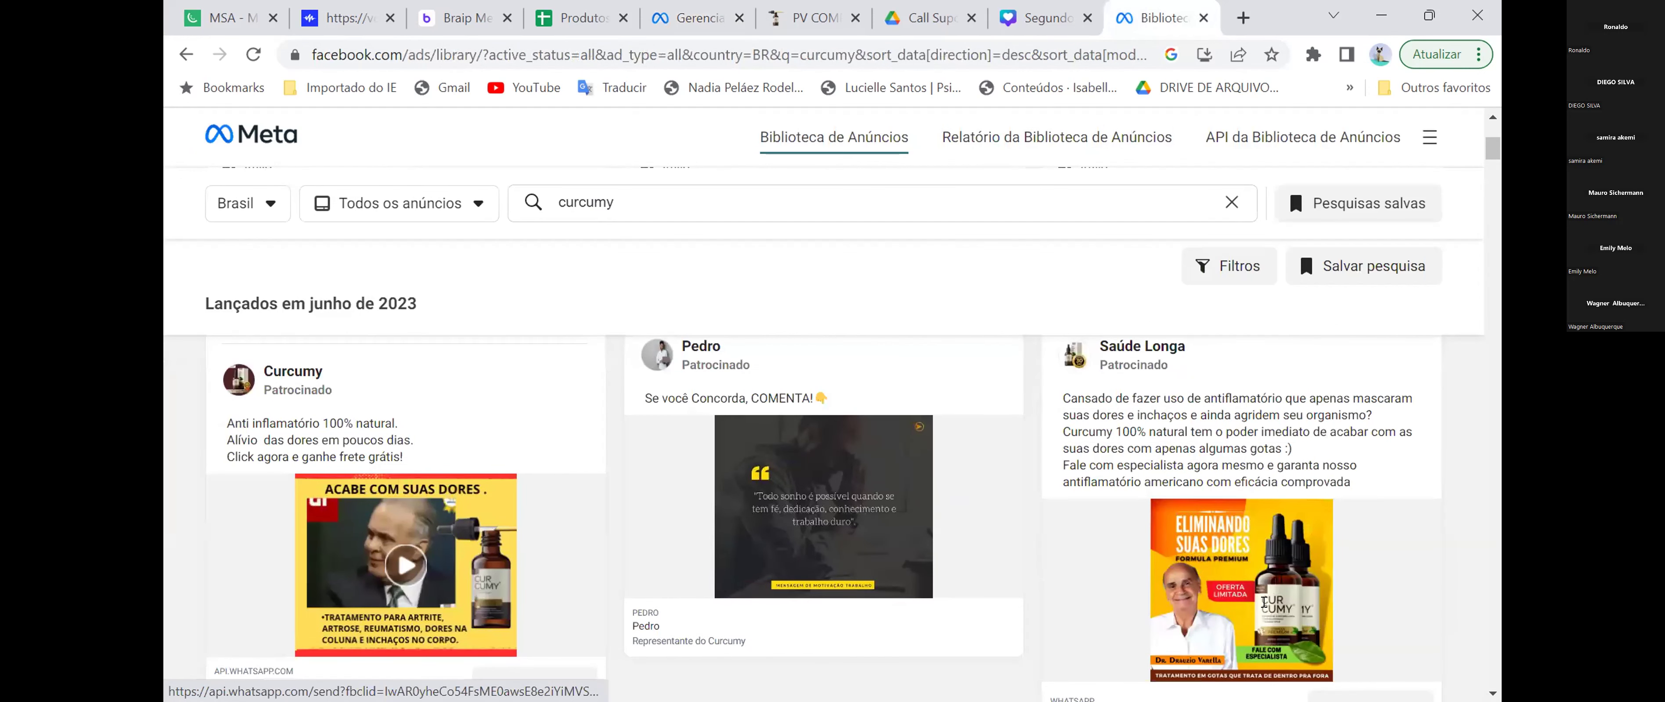
pyautogui.moveTo(1116, 432); pyautogui.dragTo(1062, 424)
pyautogui.click(1063, 424)
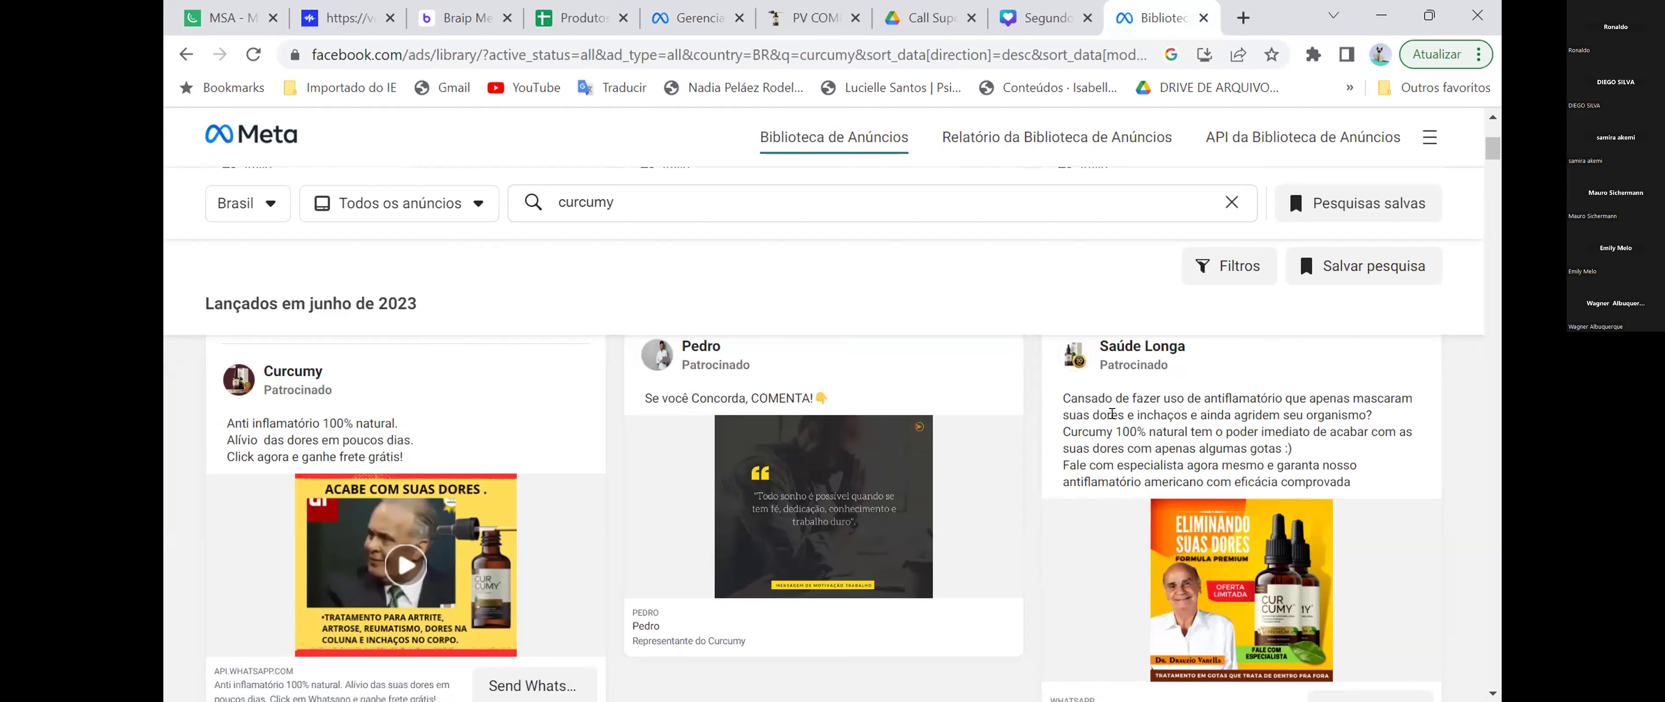
pyautogui.scroll(-3, 1118, 414)
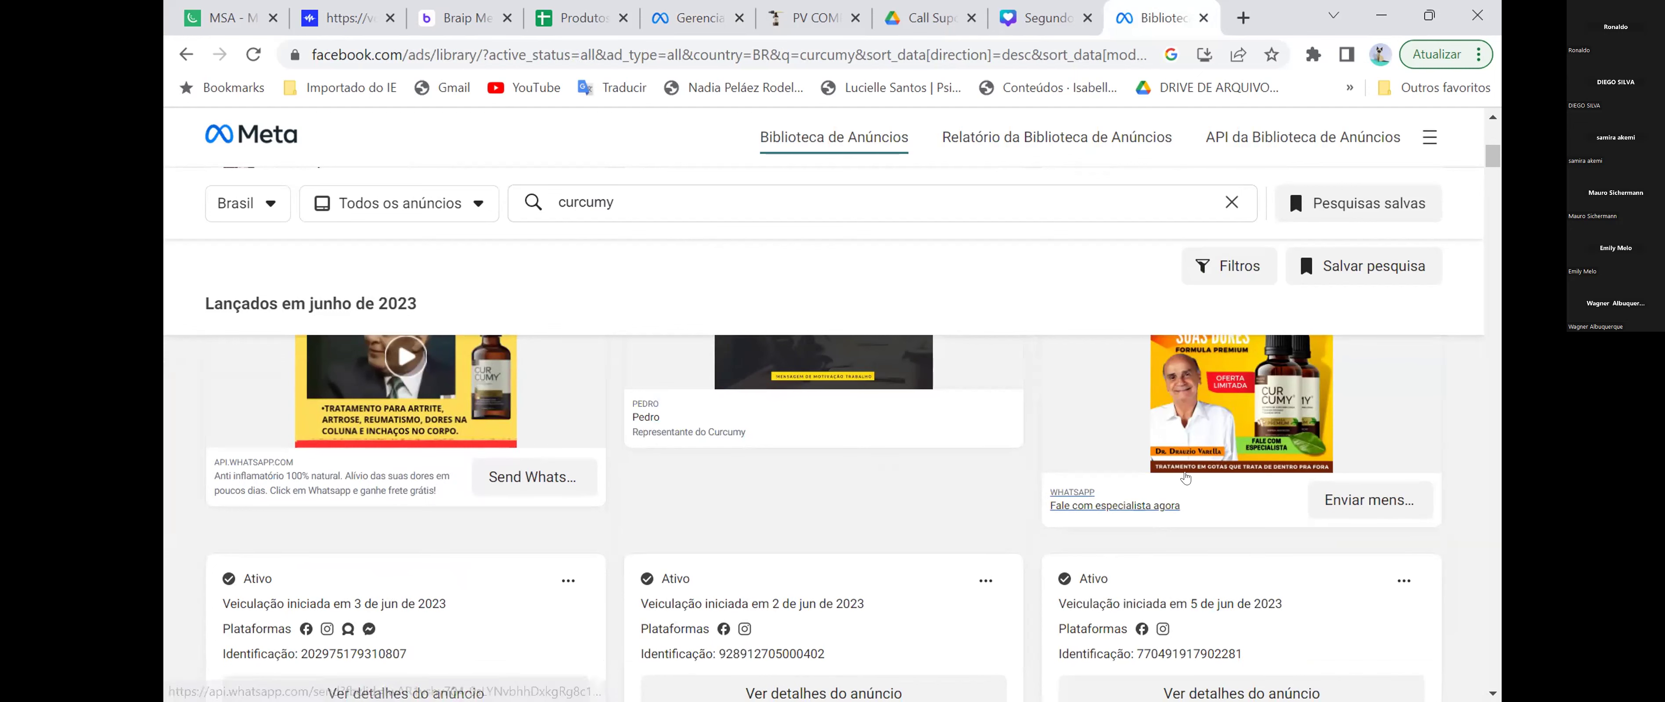
pyautogui.scroll(8, 1467, 424)
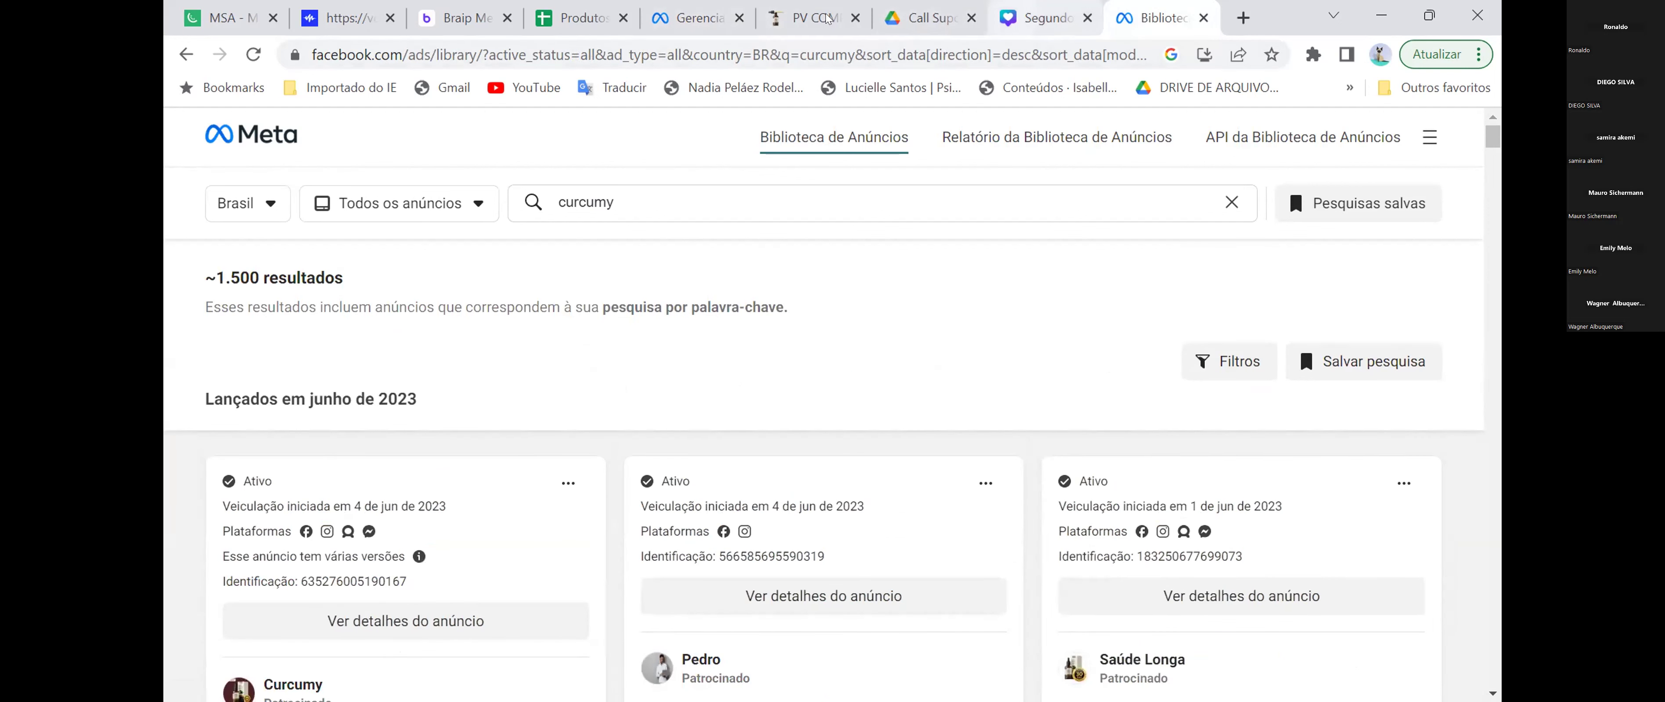
# - Compare the first June 2023 ads in the ad library with Conjunto 1 - Curcumy's metrics in Ads Manager
pyautogui.click(689, 18)
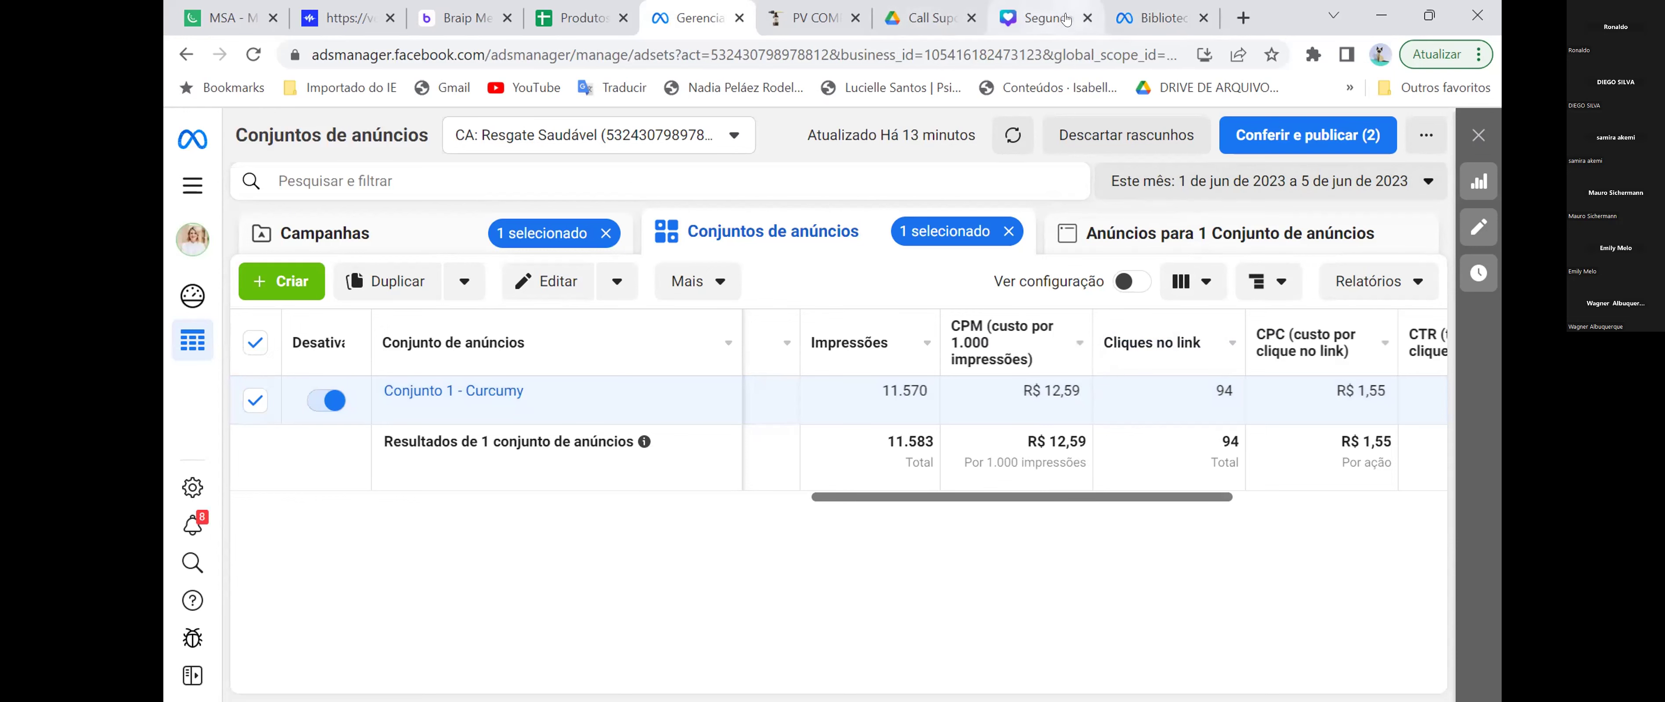
pyautogui.click(1139, 20)
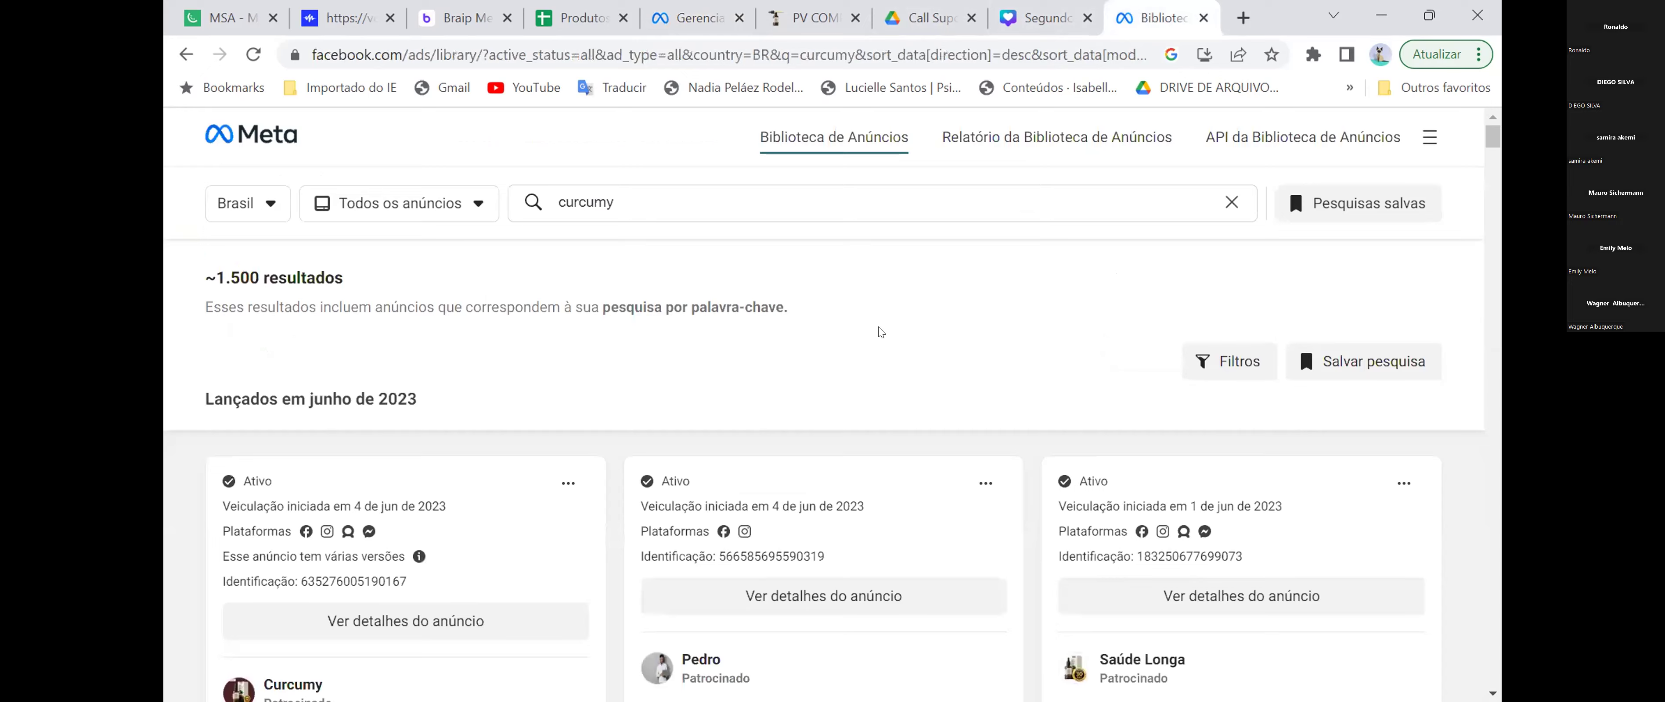
pyautogui.scroll(-5, 969, 408)
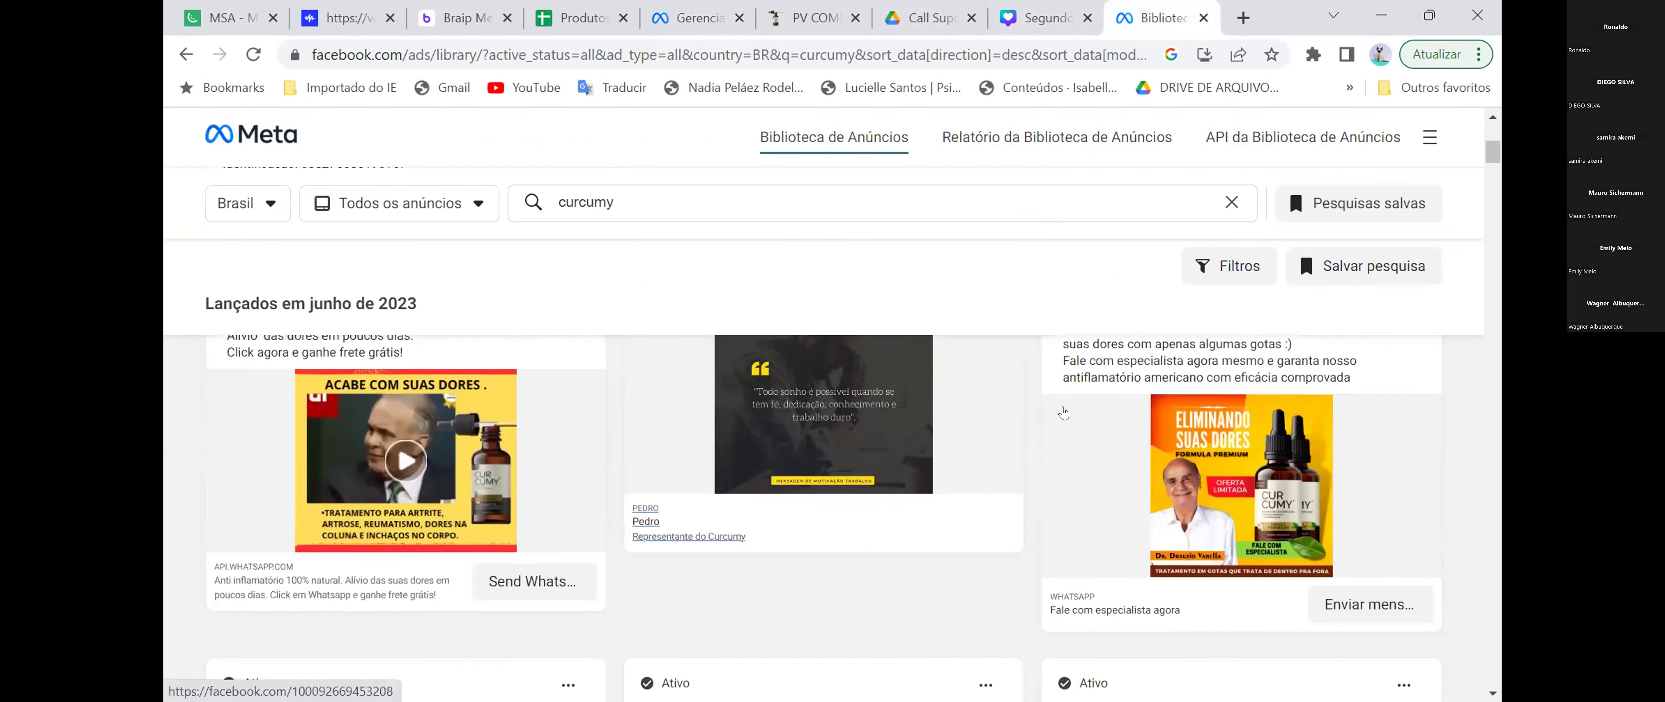
pyautogui.scroll(3, 1092, 440)
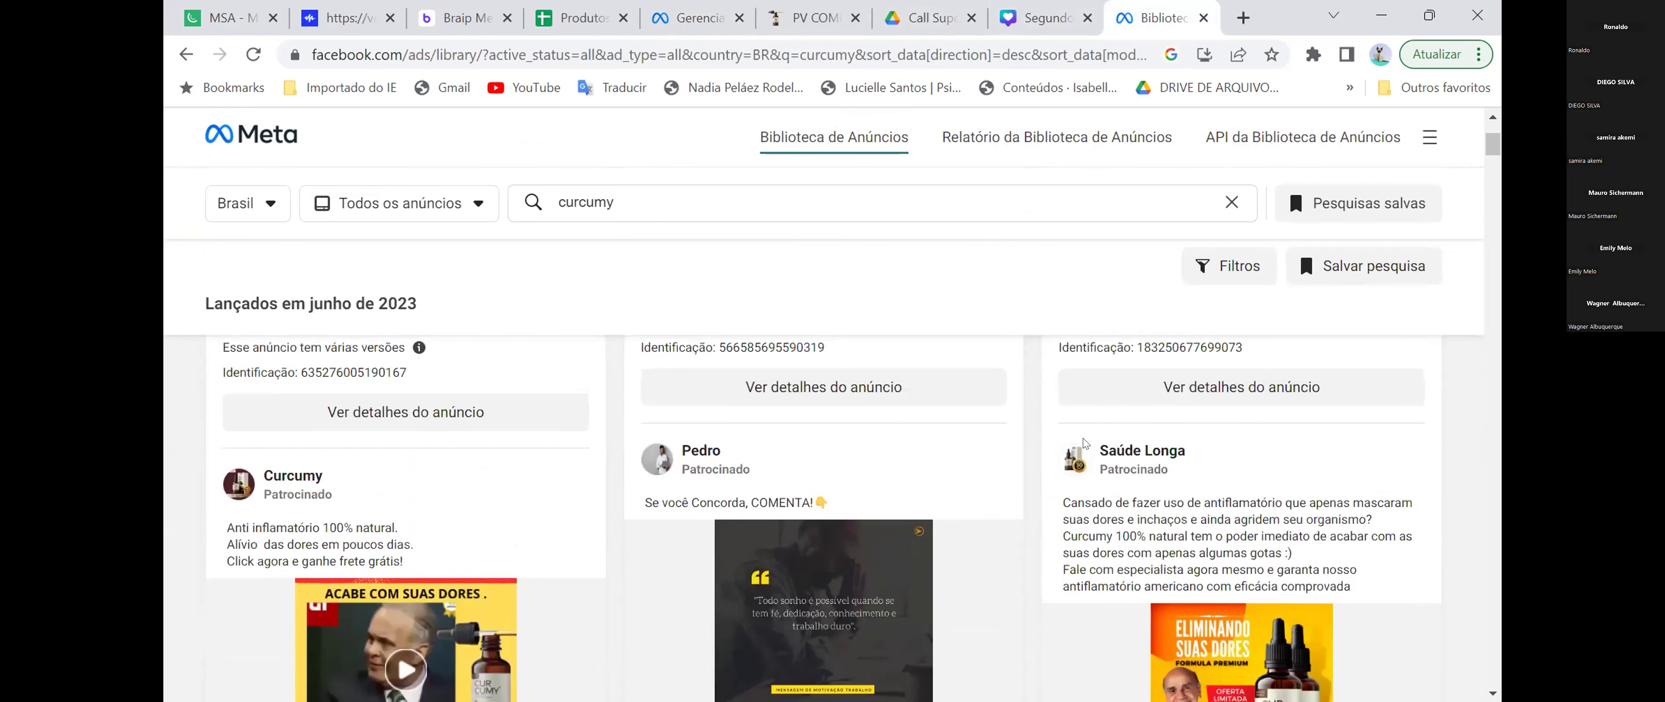
pyautogui.scroll(-3, 1092, 444)
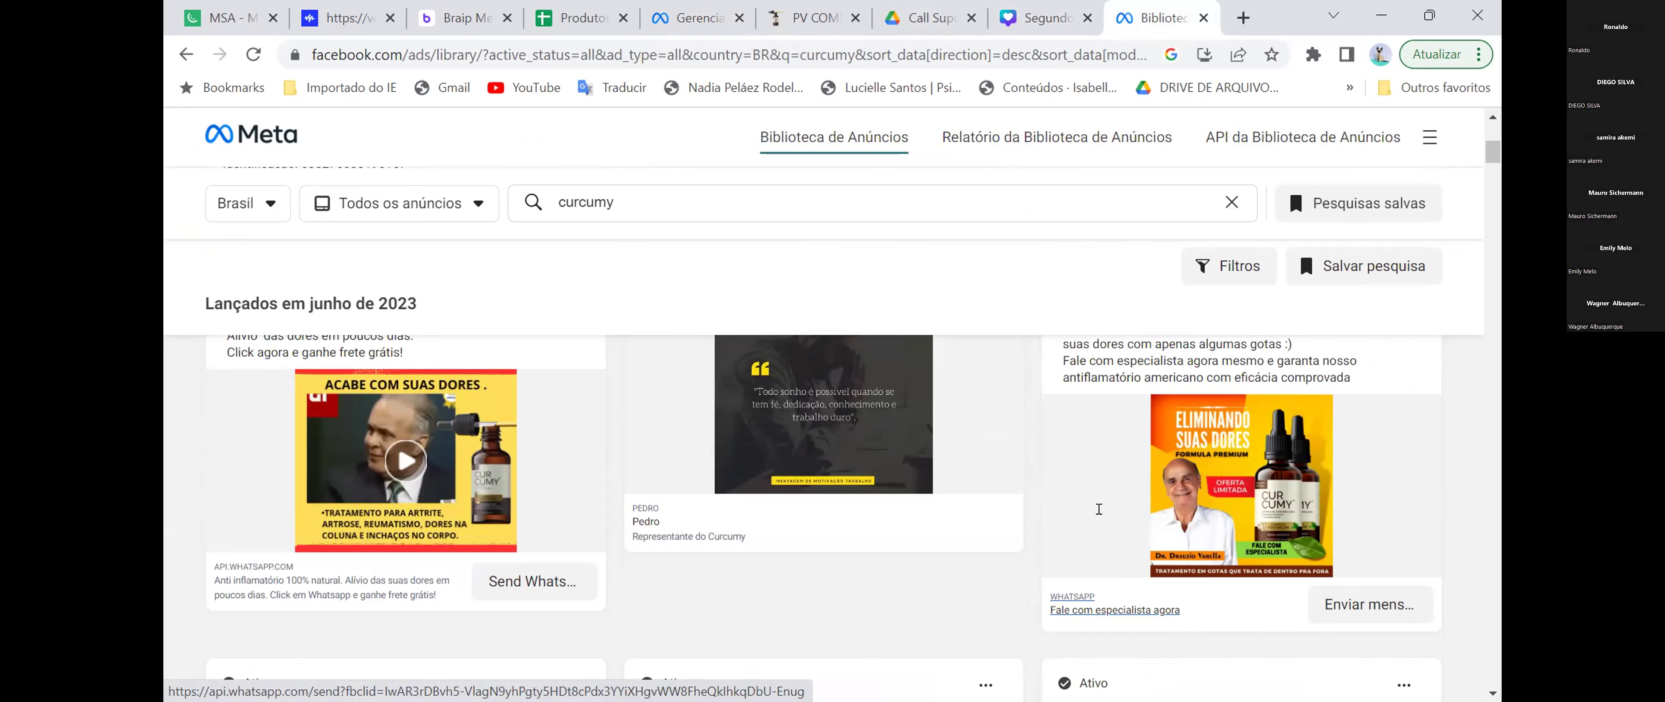
pyautogui.scroll(7, 1047, 519)
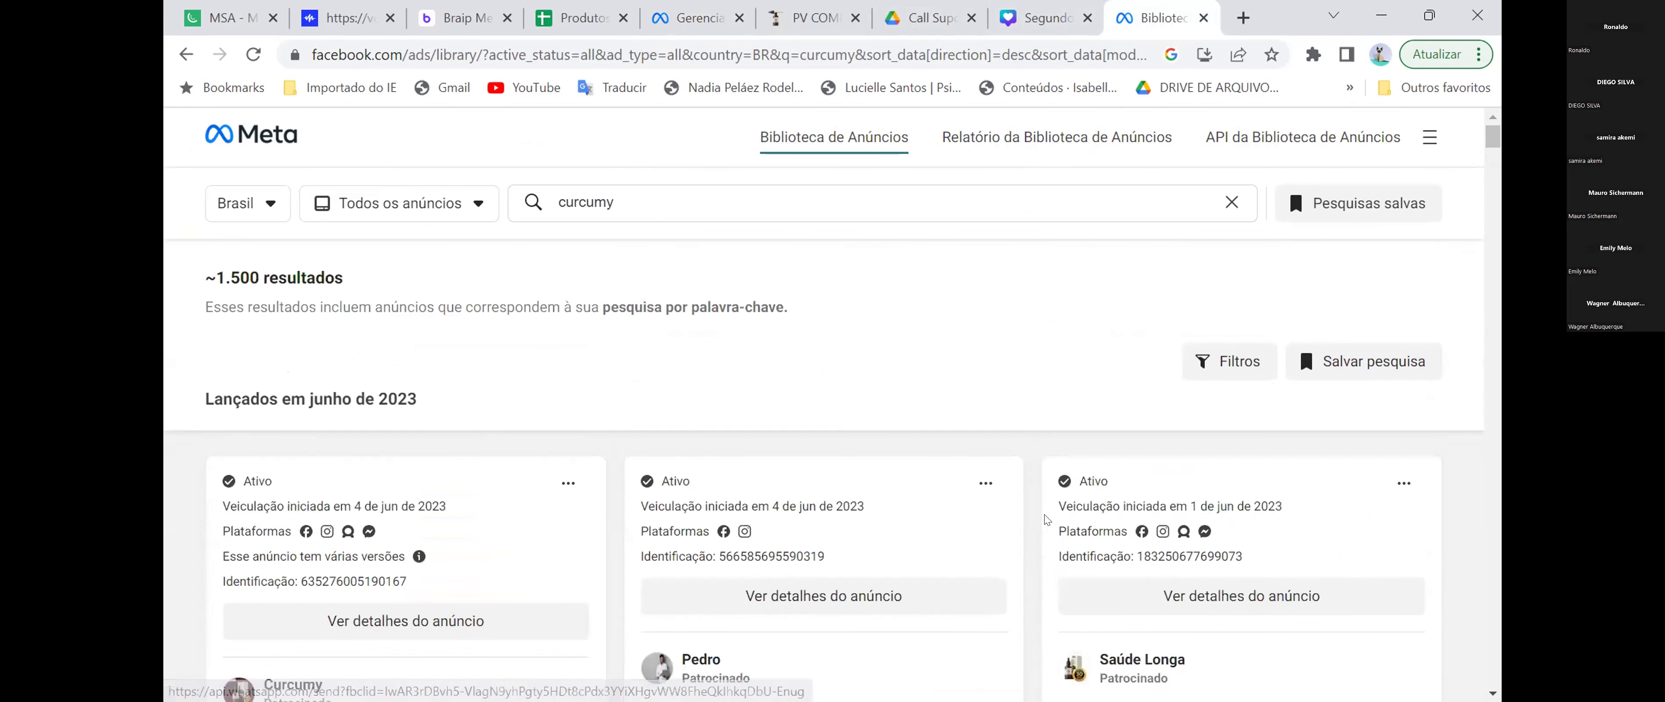
pyautogui.click(683, 18)
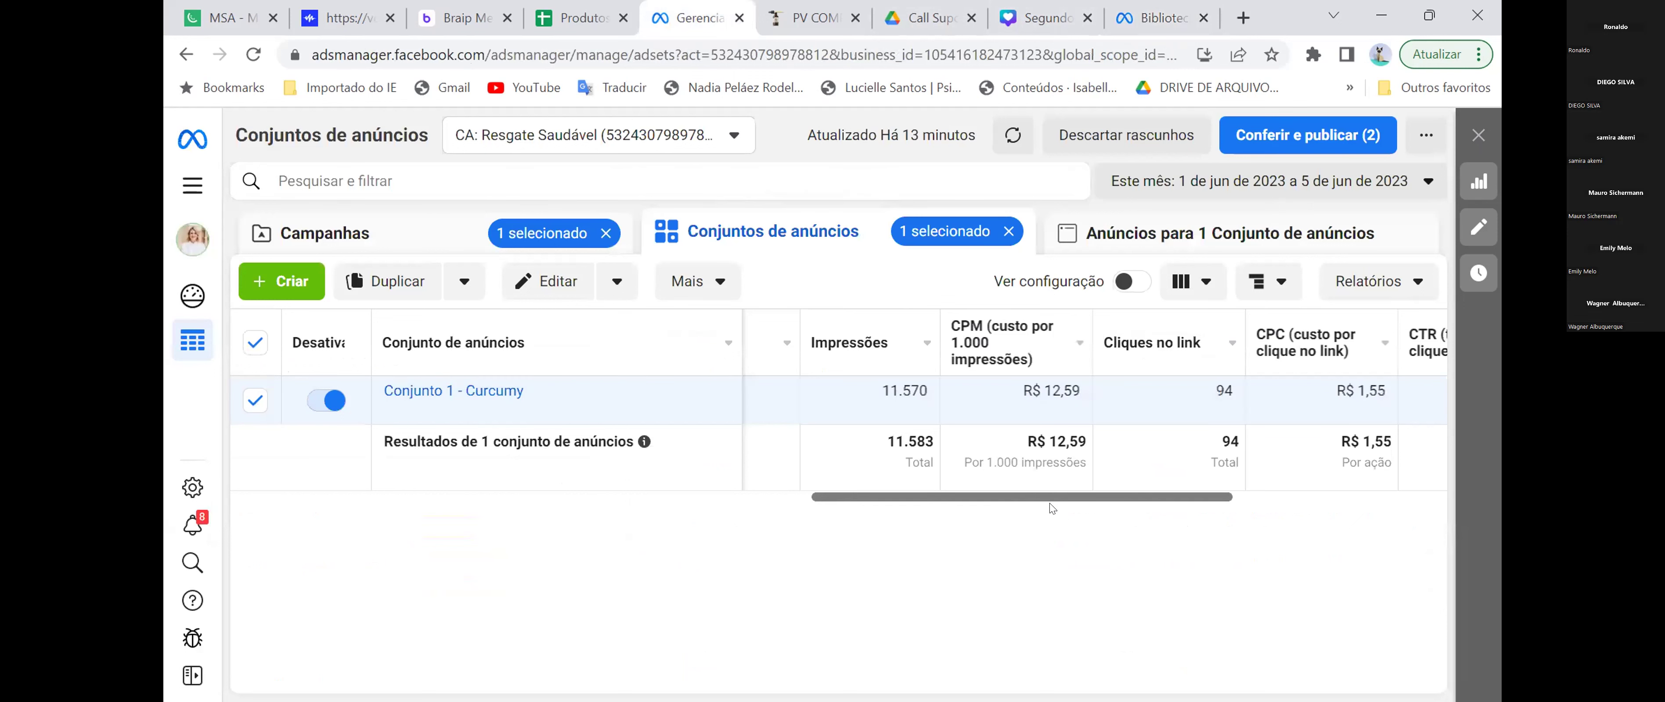